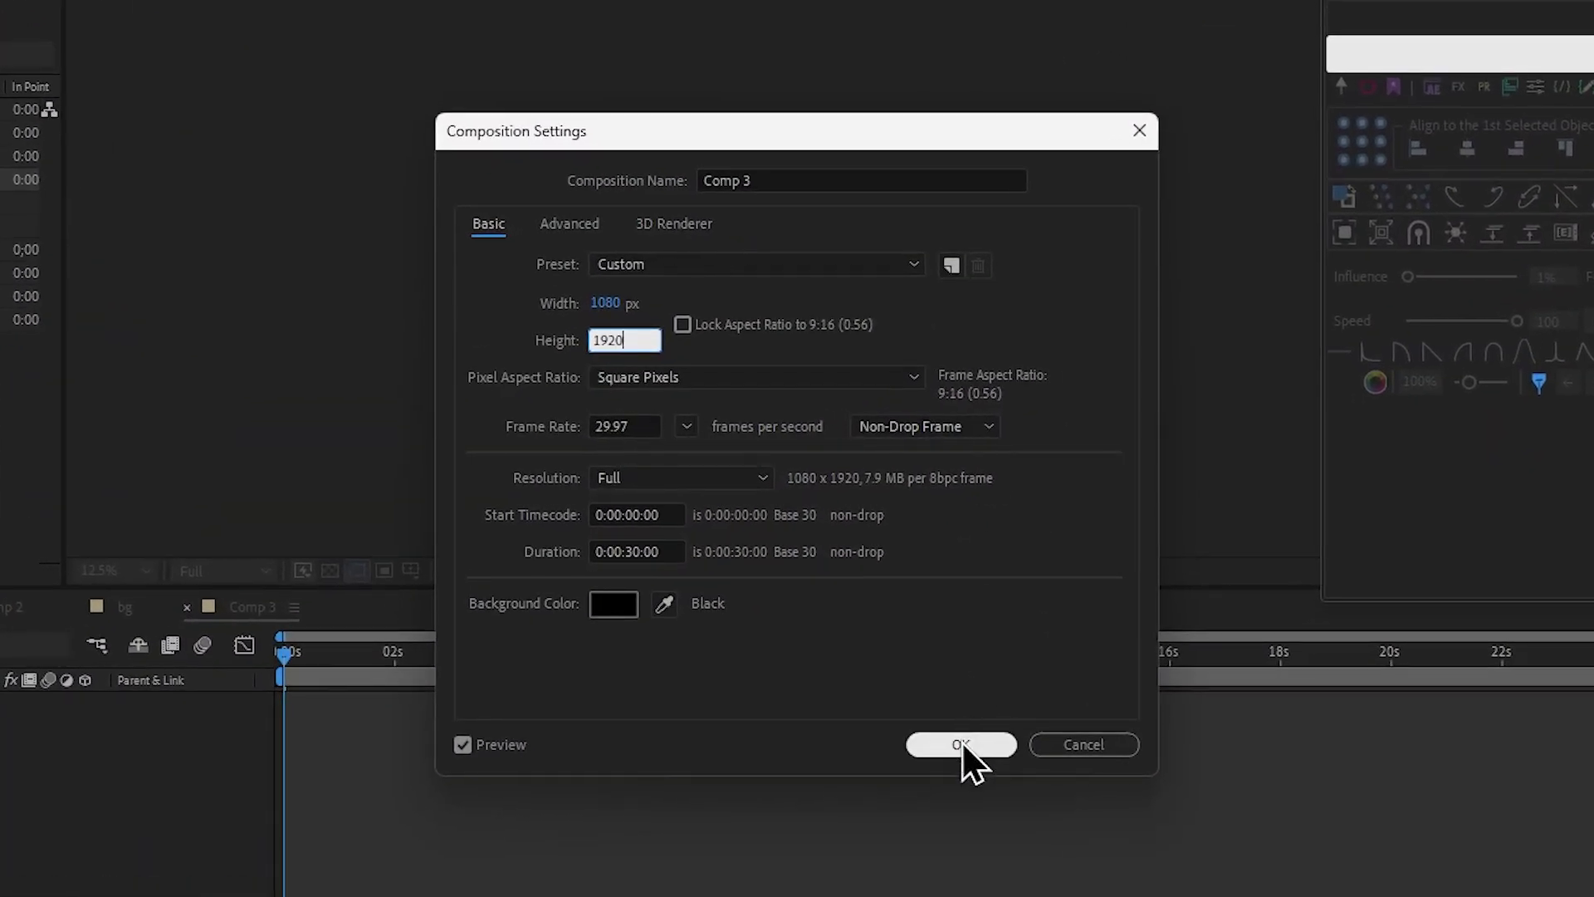
# Confirm Comp 3 at 1080×1920, 29.97 fps, 0:00:30:00 duration, with a black background.
pyautogui.click(962, 744)
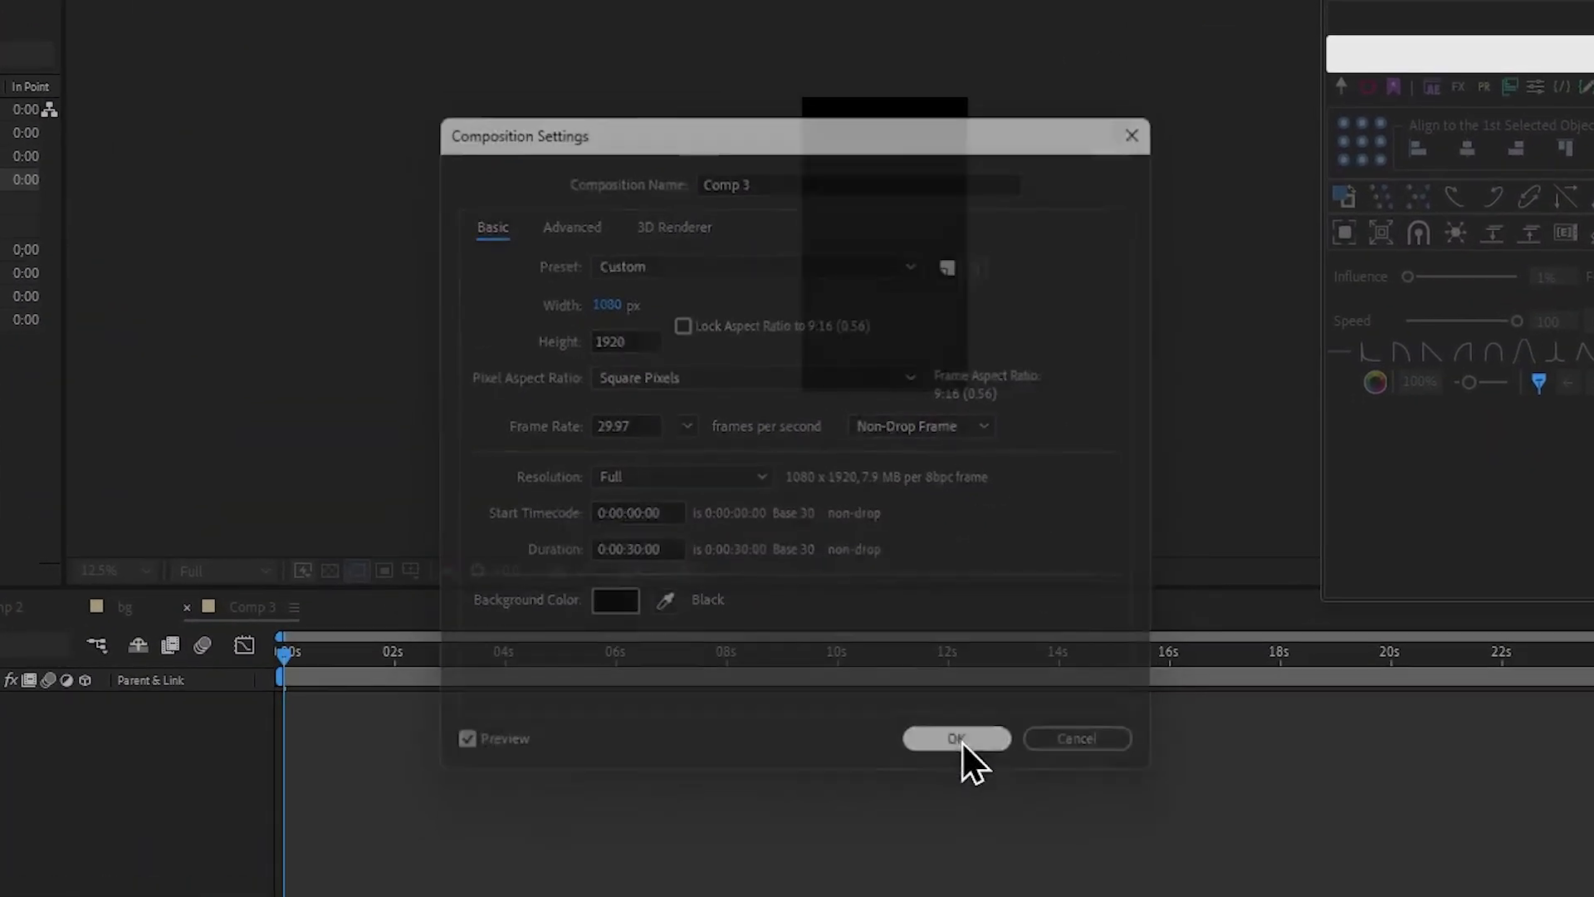
# Paste the purple abstract video into Comp 3 and recentre the view at 50%.
pyautogui.click(577, 634)
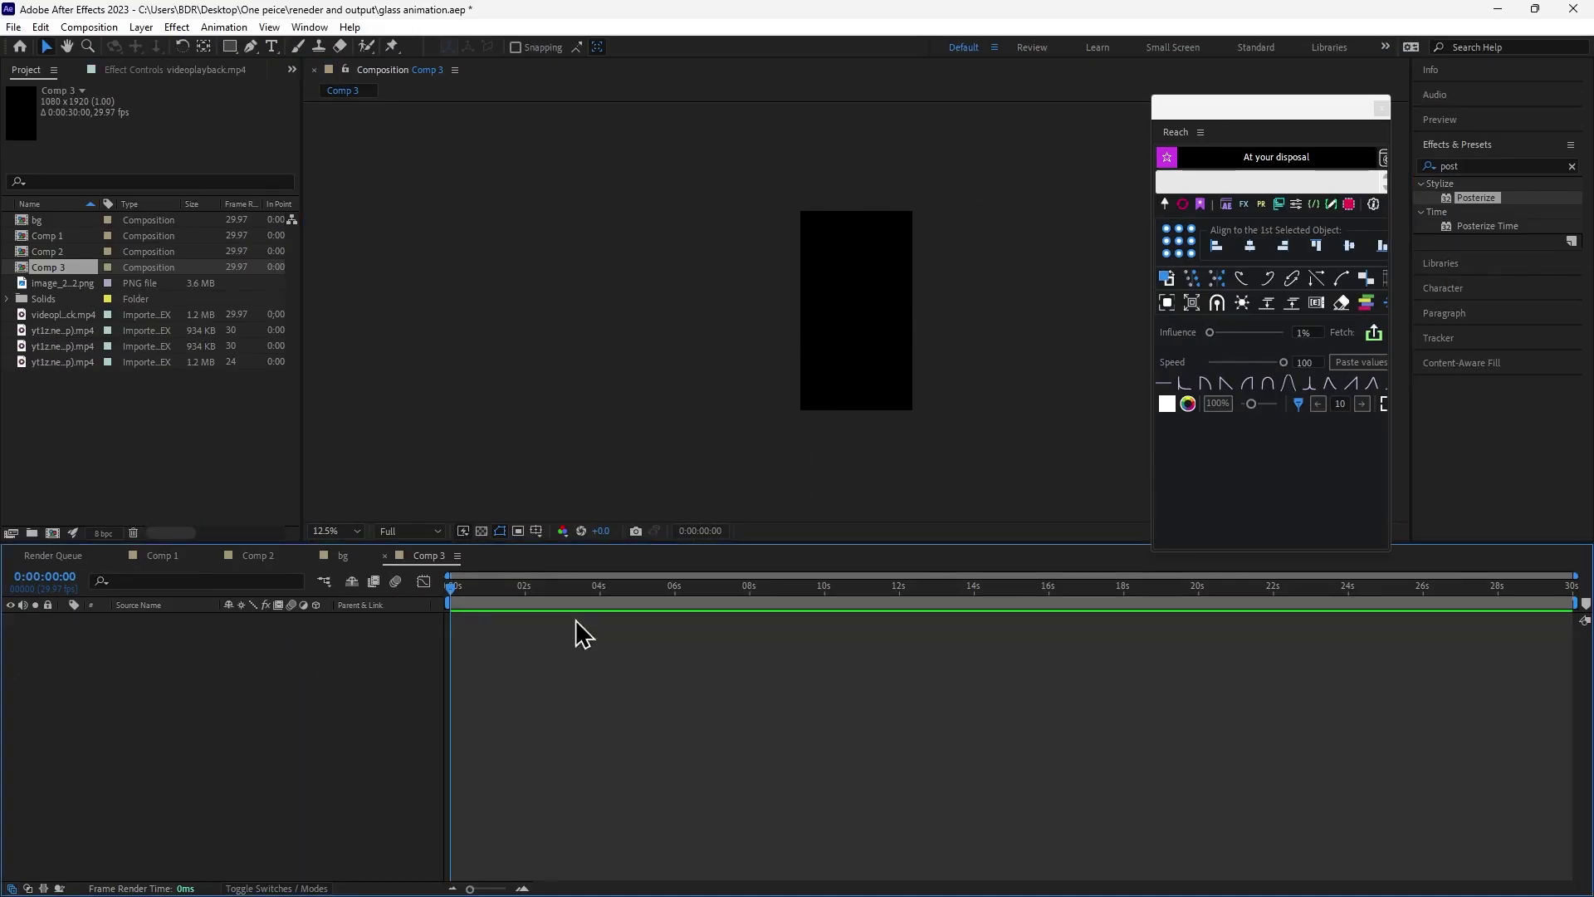
pyautogui.hotkey('ctrl', 'v')
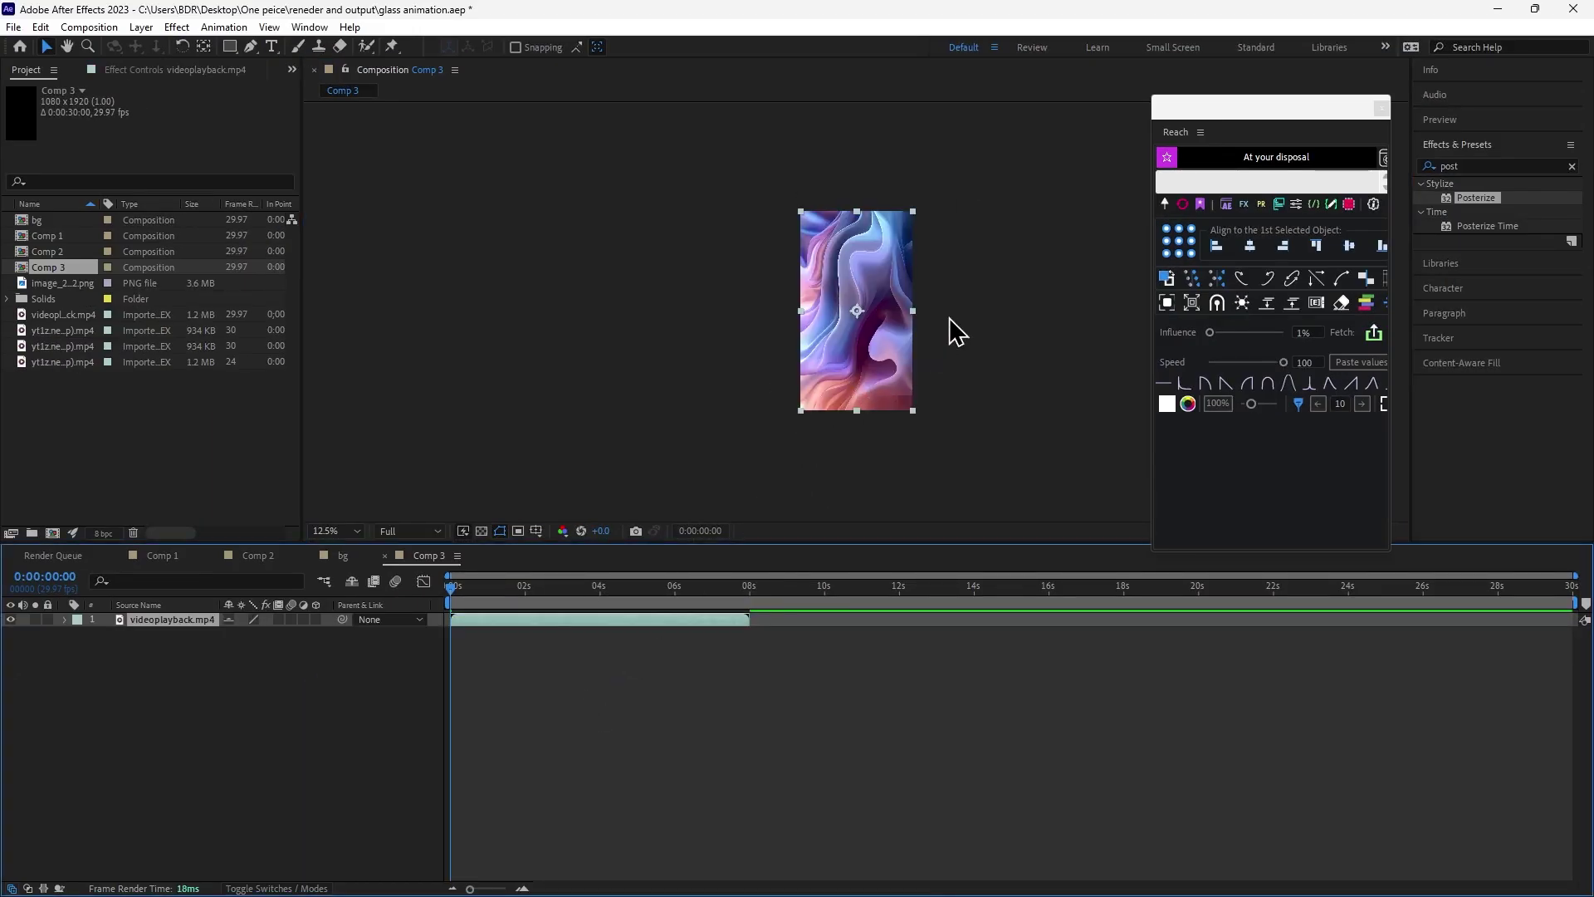
pyautogui.press('.')
pyautogui.press('.')
pyautogui.press('.')
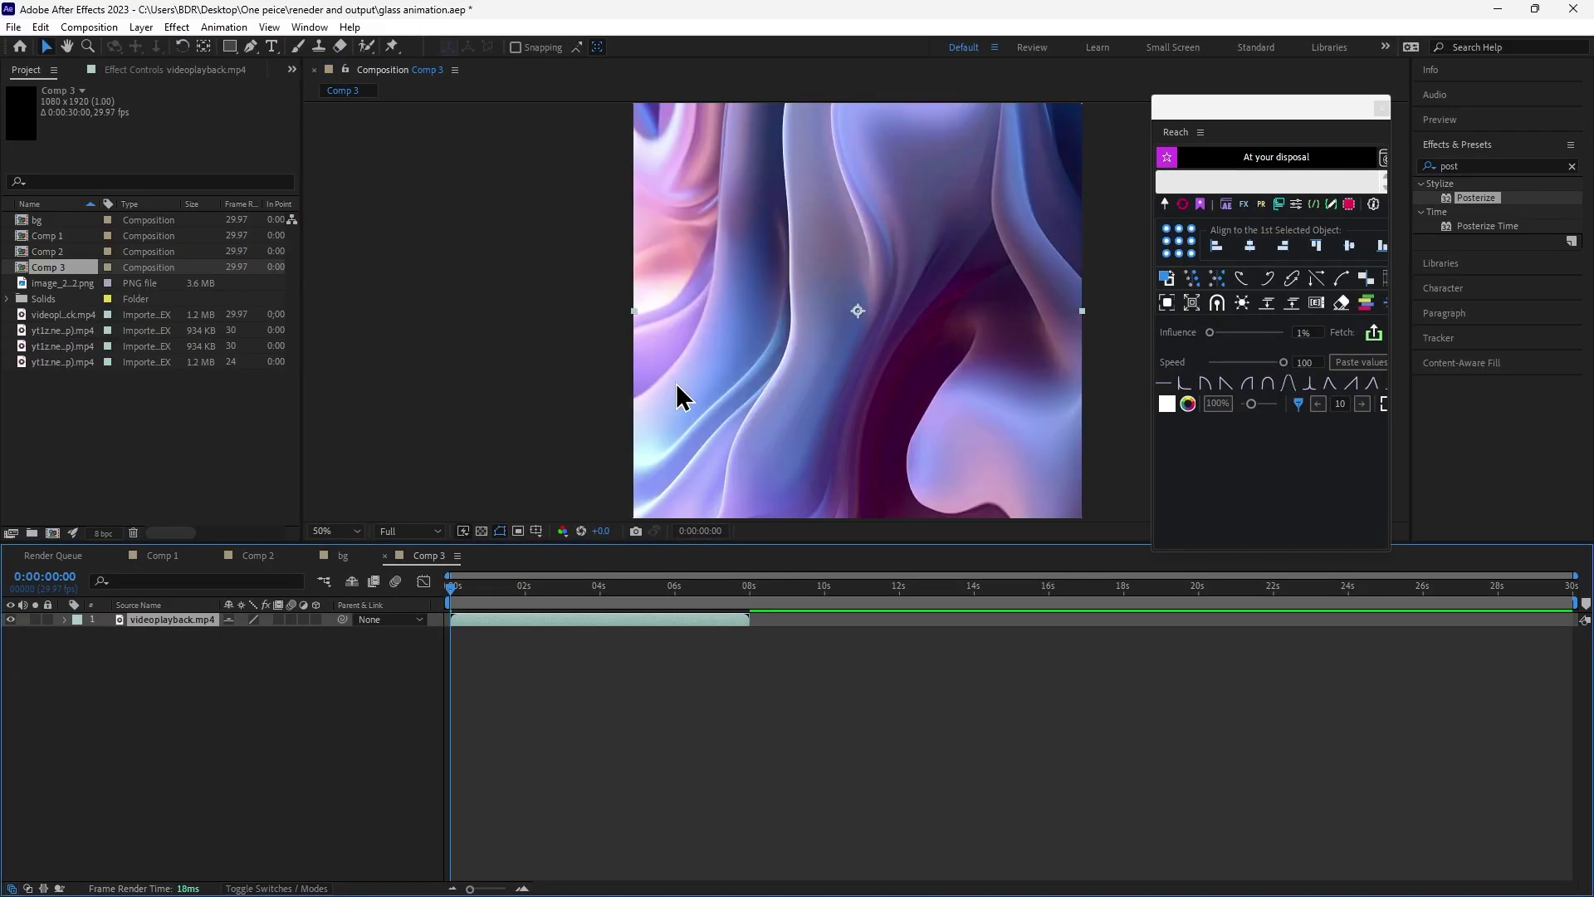
pyautogui.press('h')
pyautogui.moveTo(608, 406); pyautogui.dragTo(534, 379)
pyautogui.press('v')
# Add a FFFFFF-filled rectangle shape layer as an adjustment layer, with Hue/Saturation applied.
pyautogui.rightClick(391, 716)
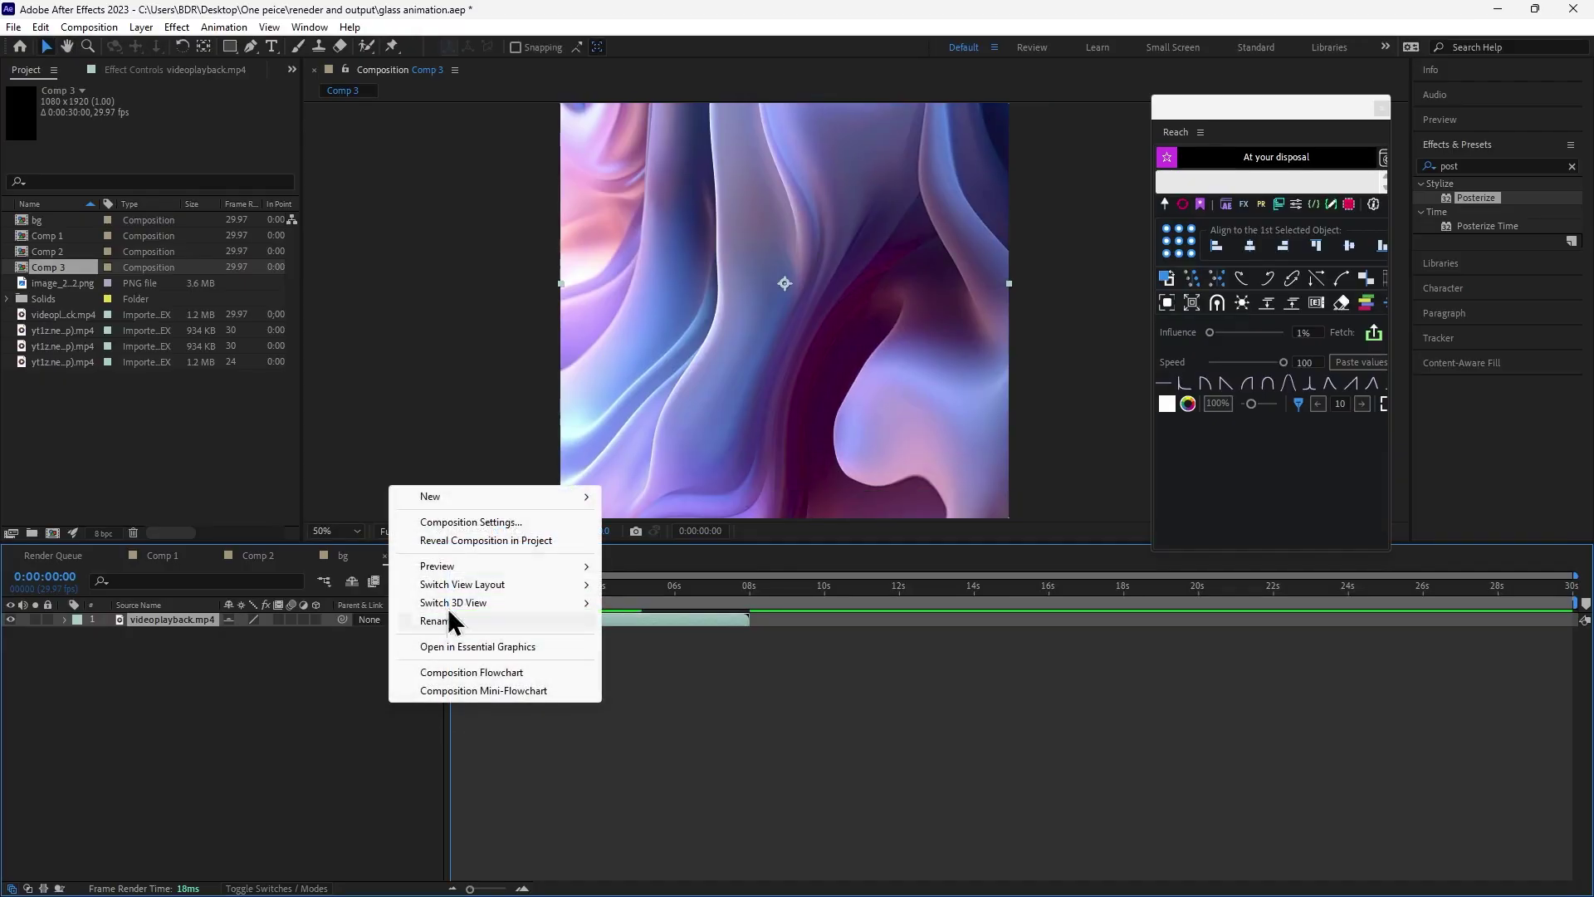
pyautogui.moveTo(527, 503)
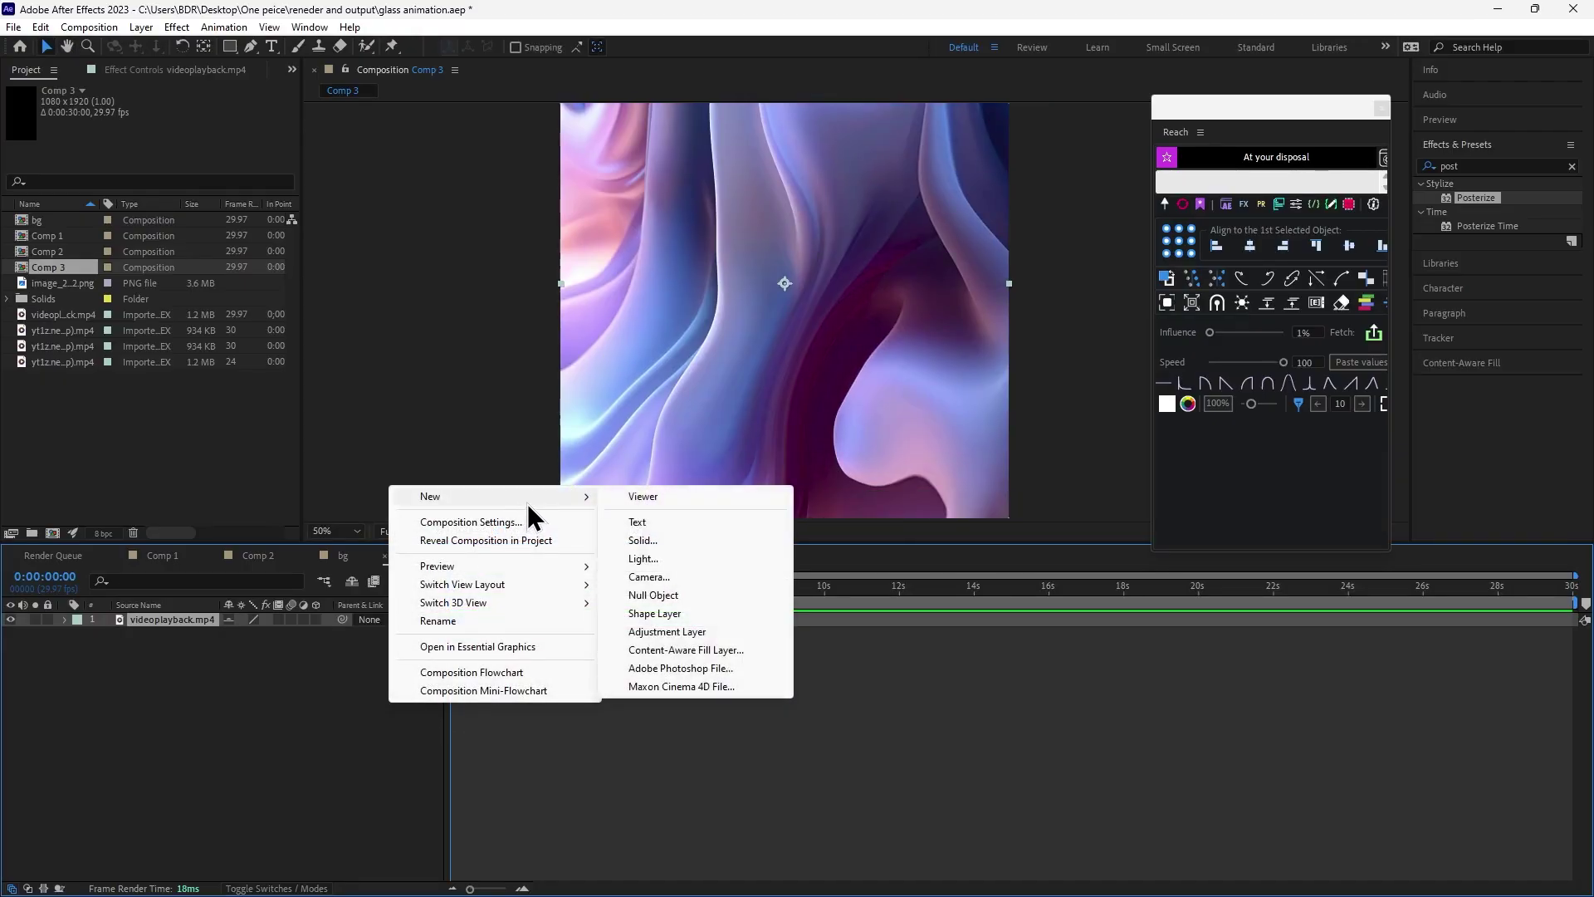
pyautogui.click(720, 612)
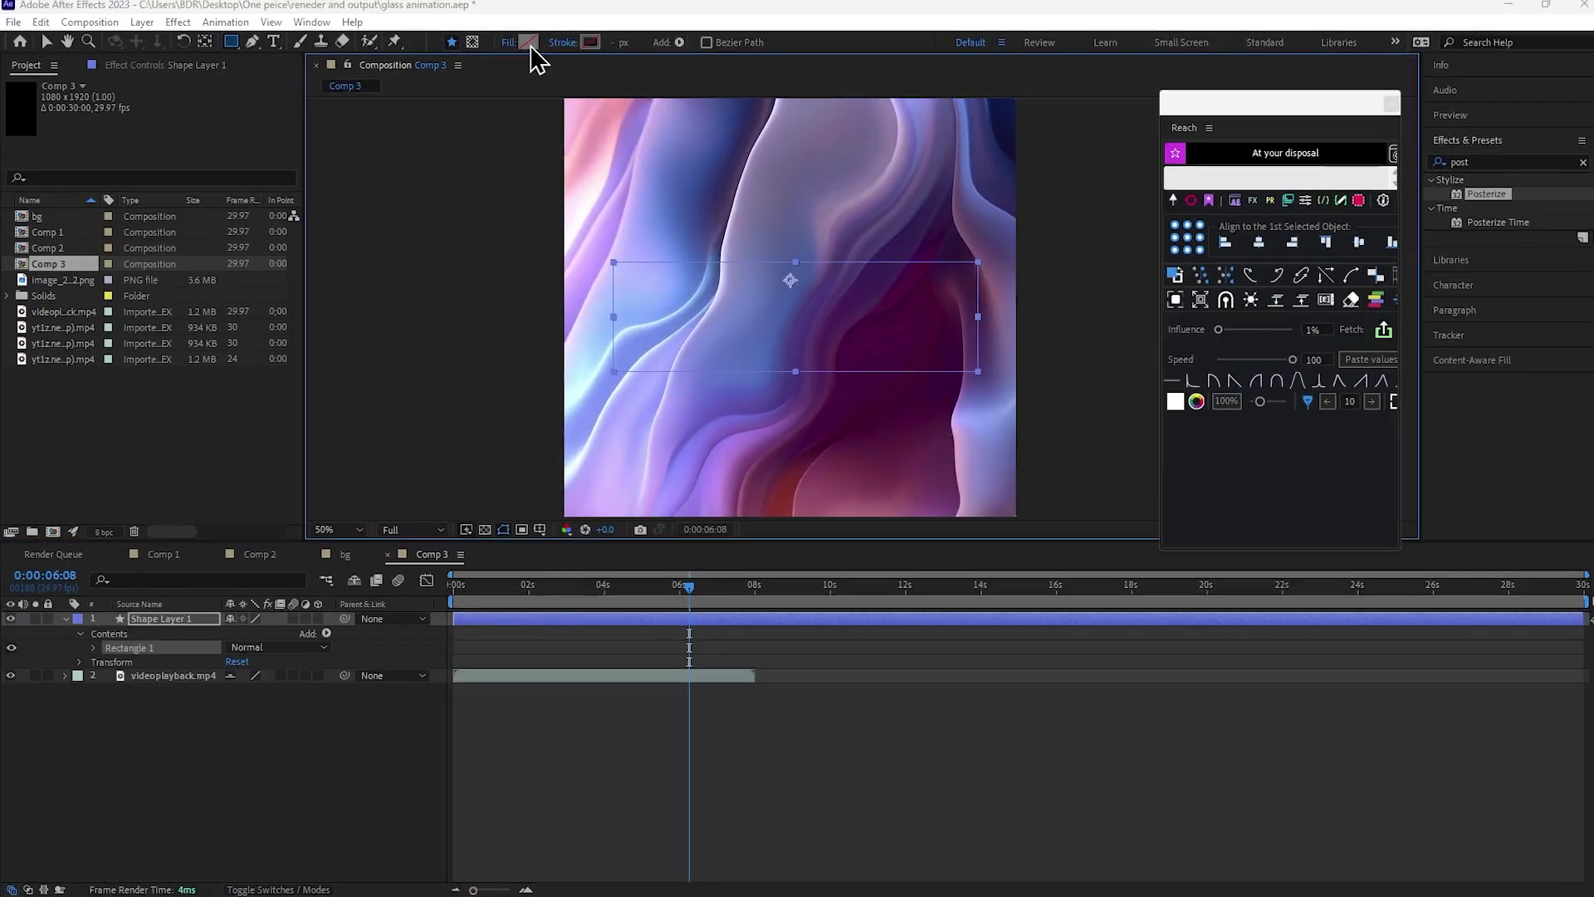
pyautogui.click(528, 48)
pyautogui.write('ffffff')
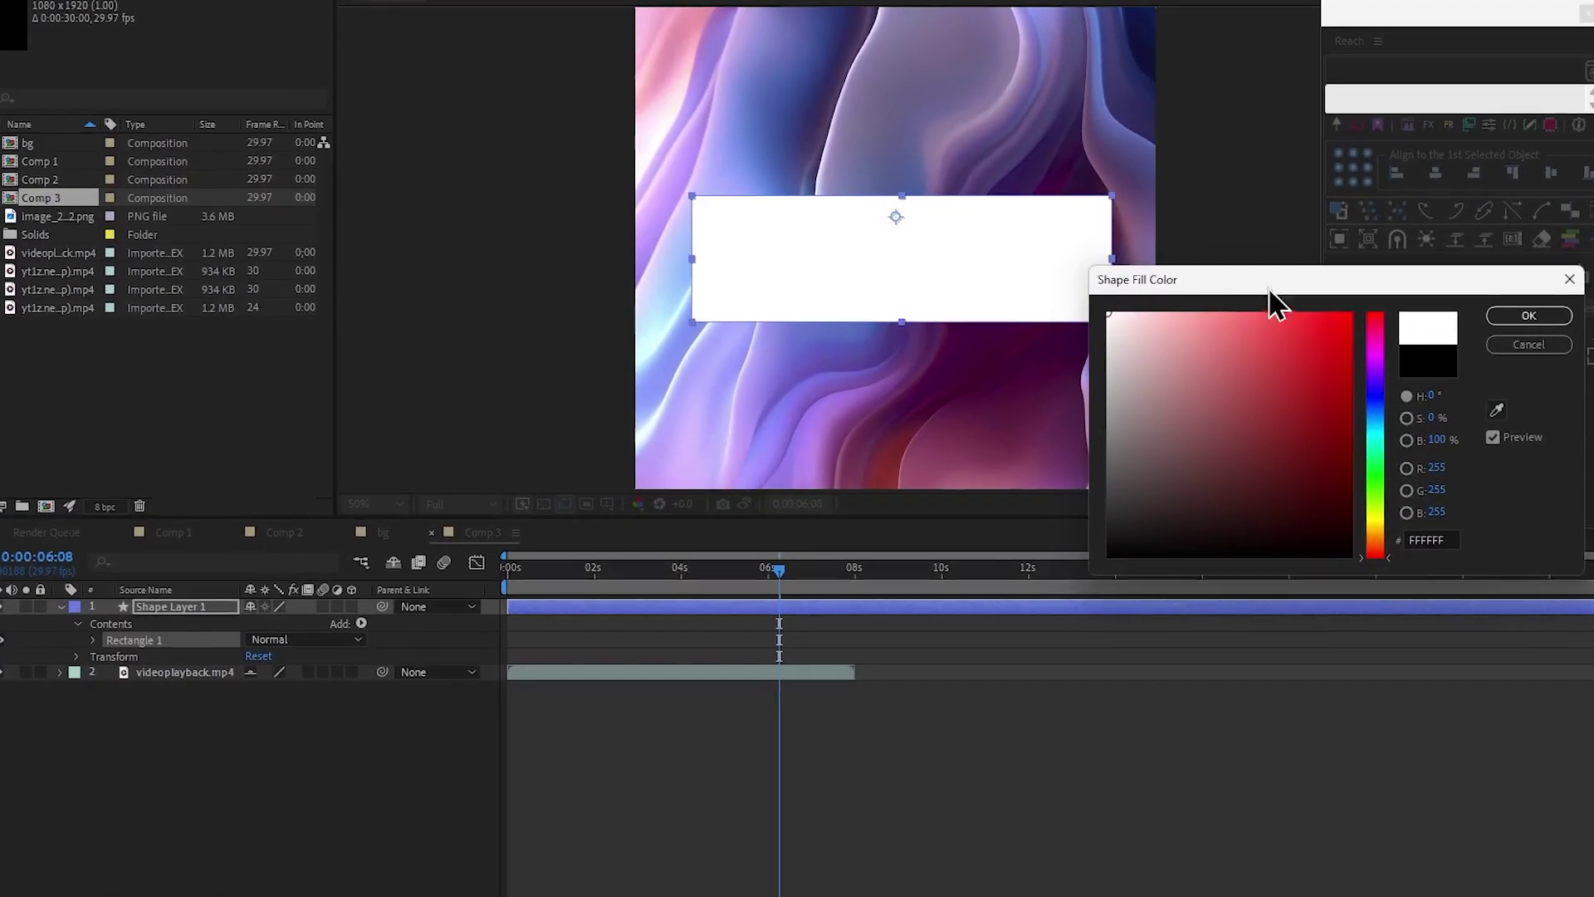
pyautogui.press('Return')
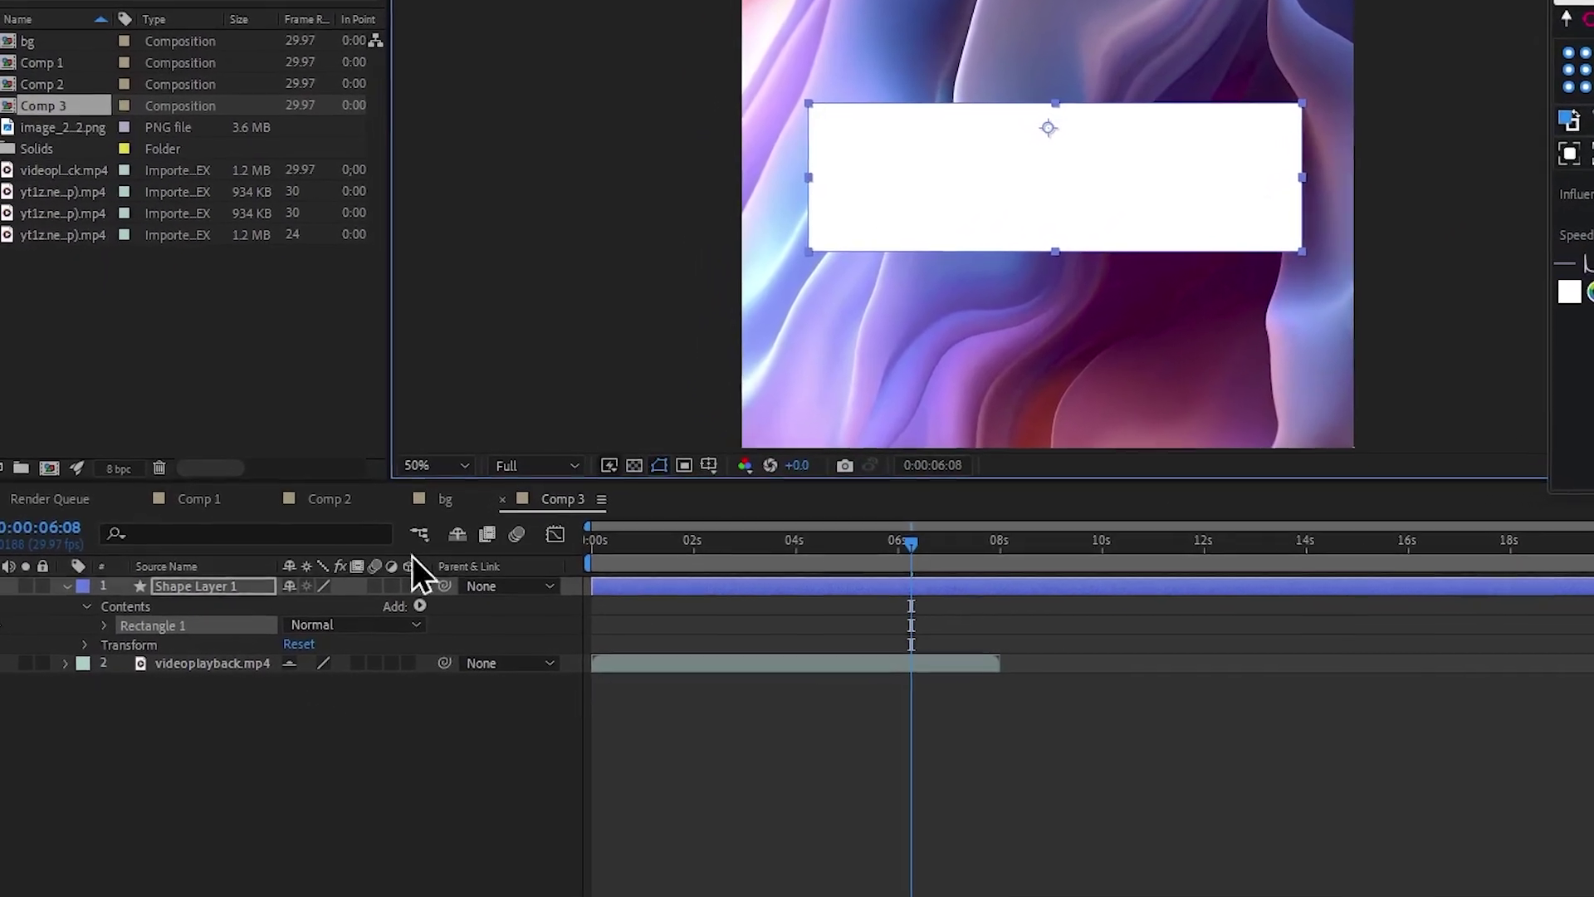
pyautogui.click(392, 585)
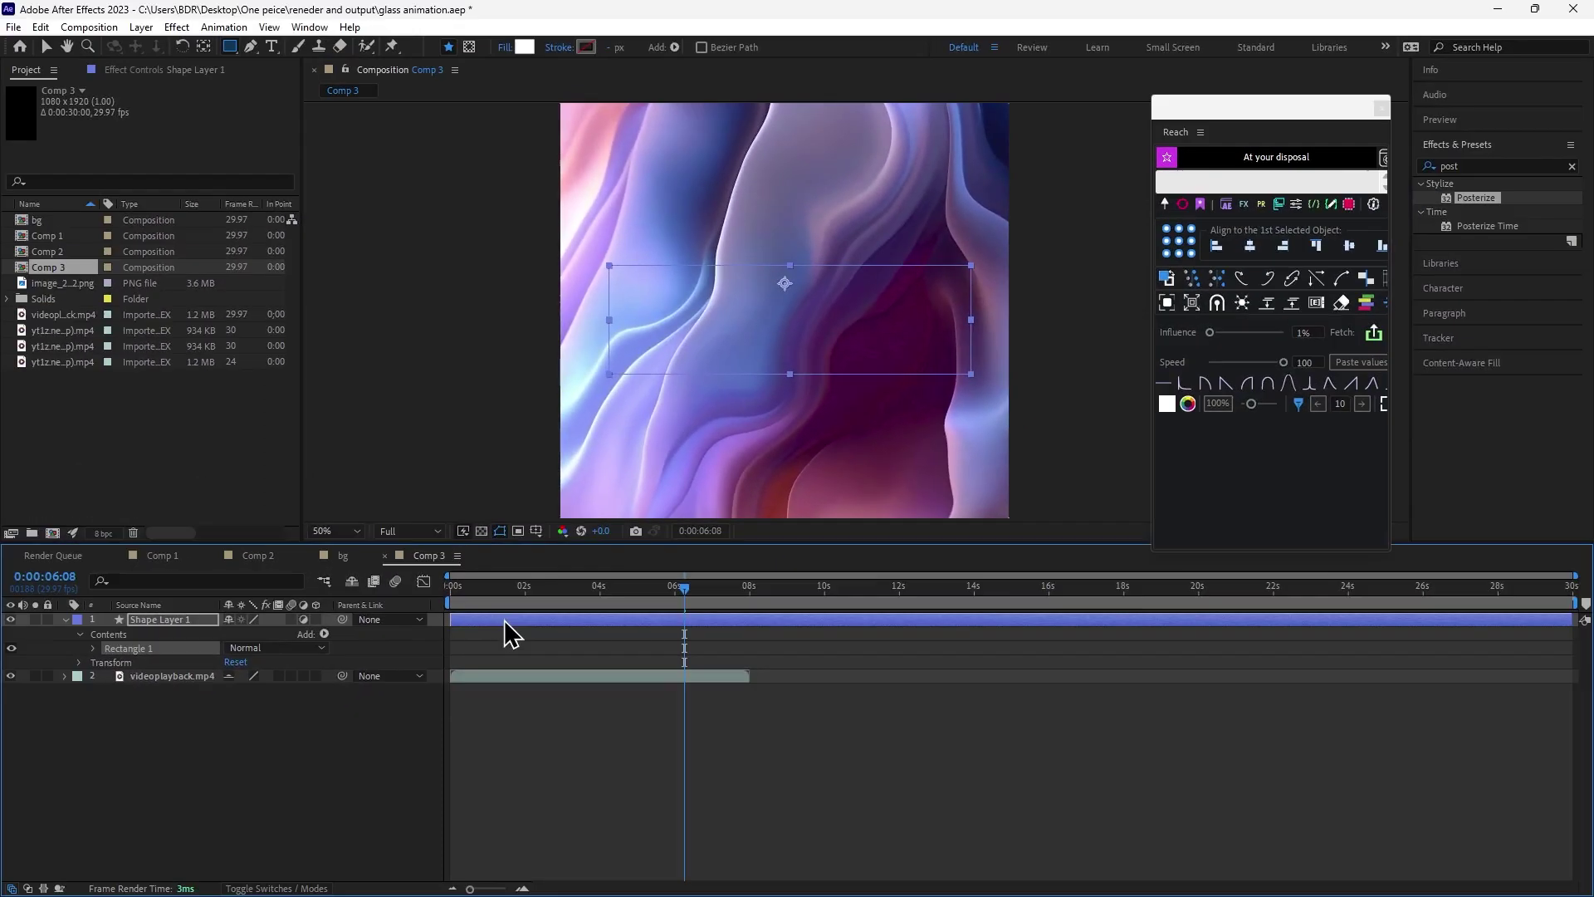
pyautogui.moveTo(1502, 254); pyautogui.dragTo(1100, 621)
# Set the rectangle's Hue/Saturation to saturation 16 and lightness 8, then add Gaussian Blur.
pyautogui.press('v')
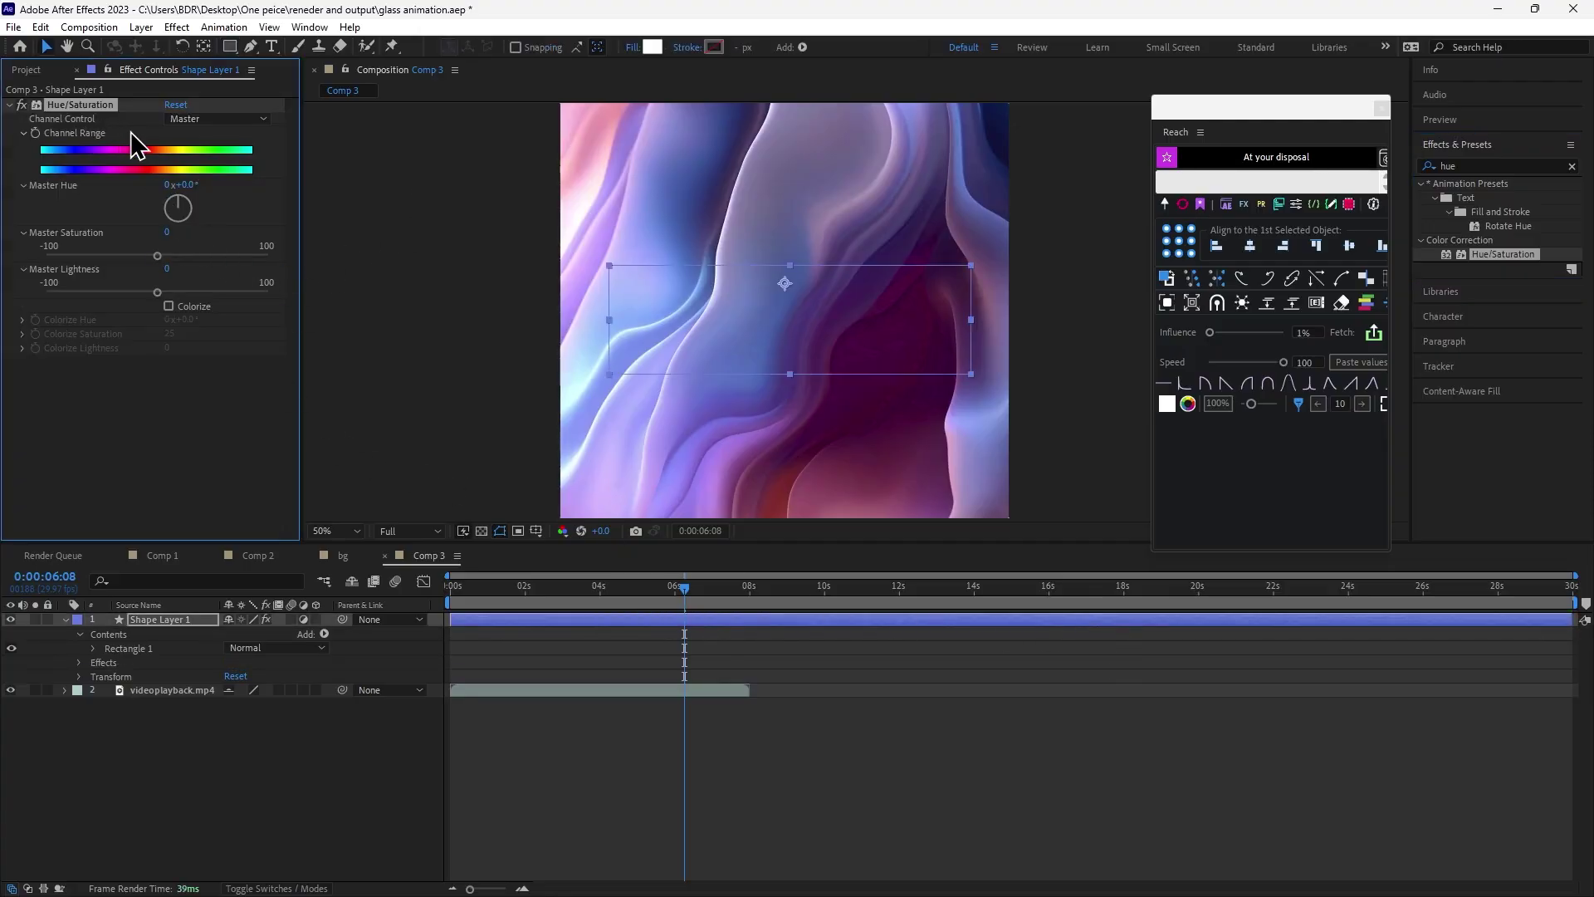
pyautogui.moveTo(158, 256); pyautogui.dragTo(170, 292)
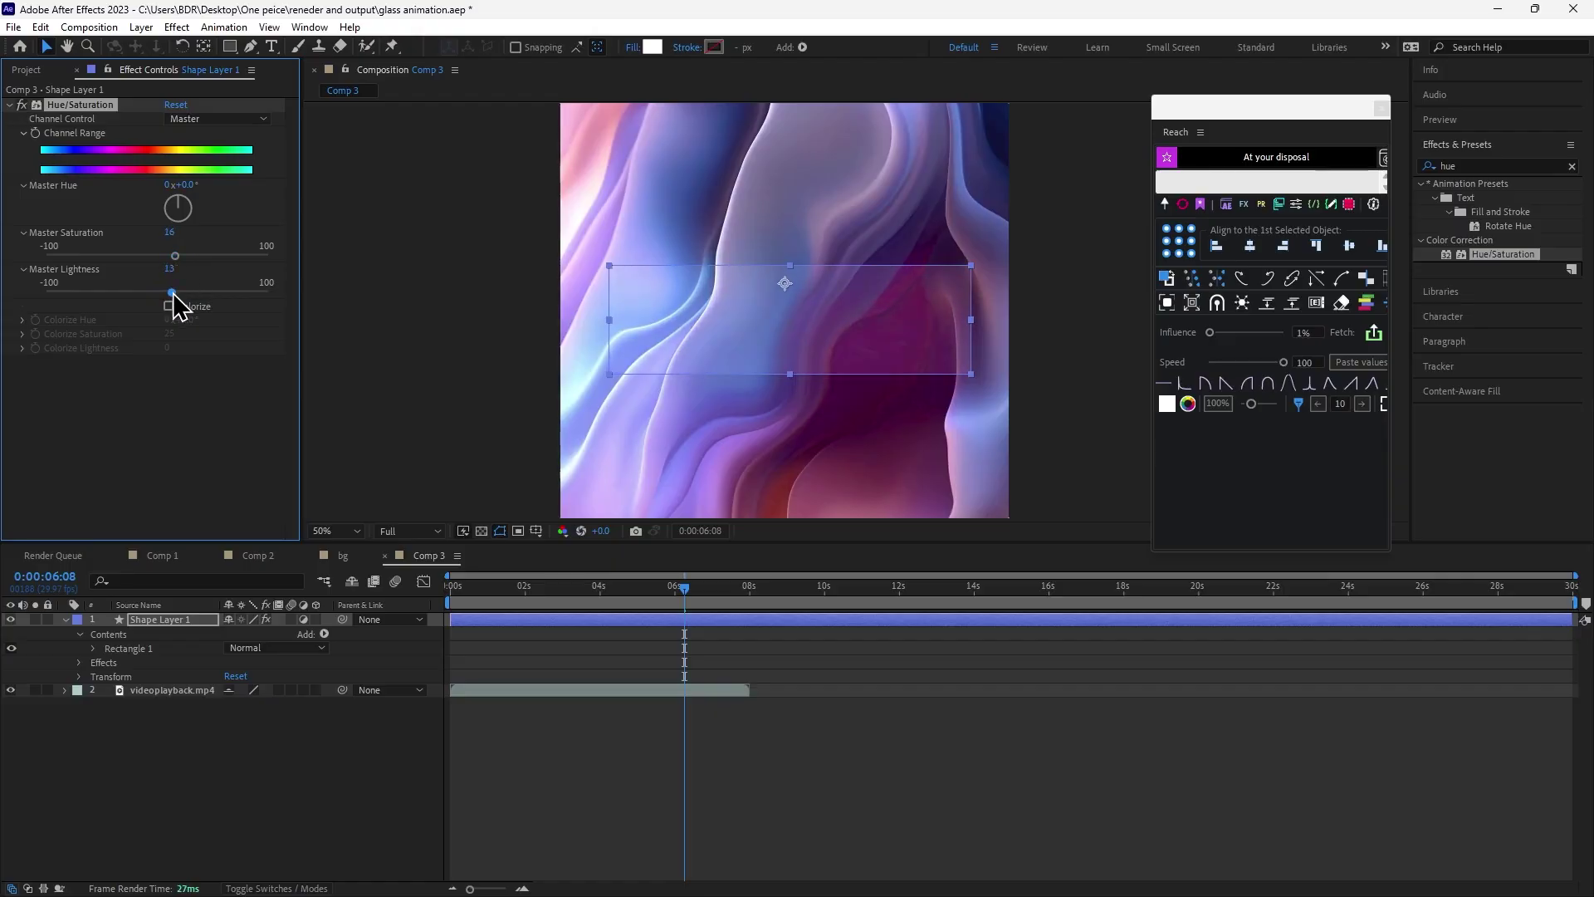
pyautogui.click(1572, 166)
pyautogui.write('gaus')
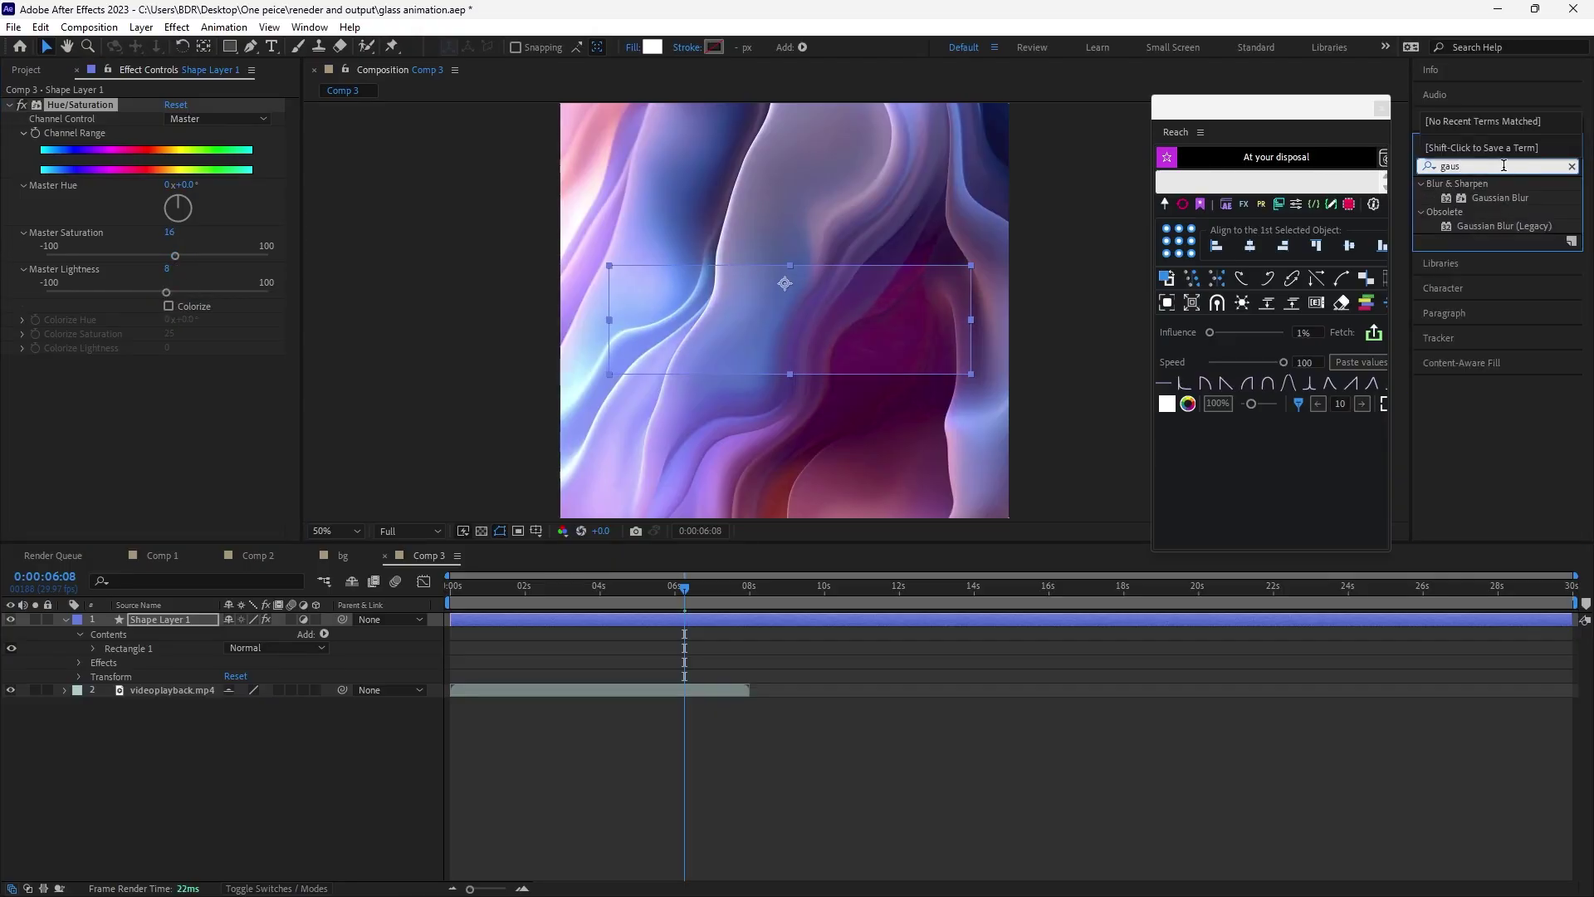
pyautogui.doubleClick(1498, 199)
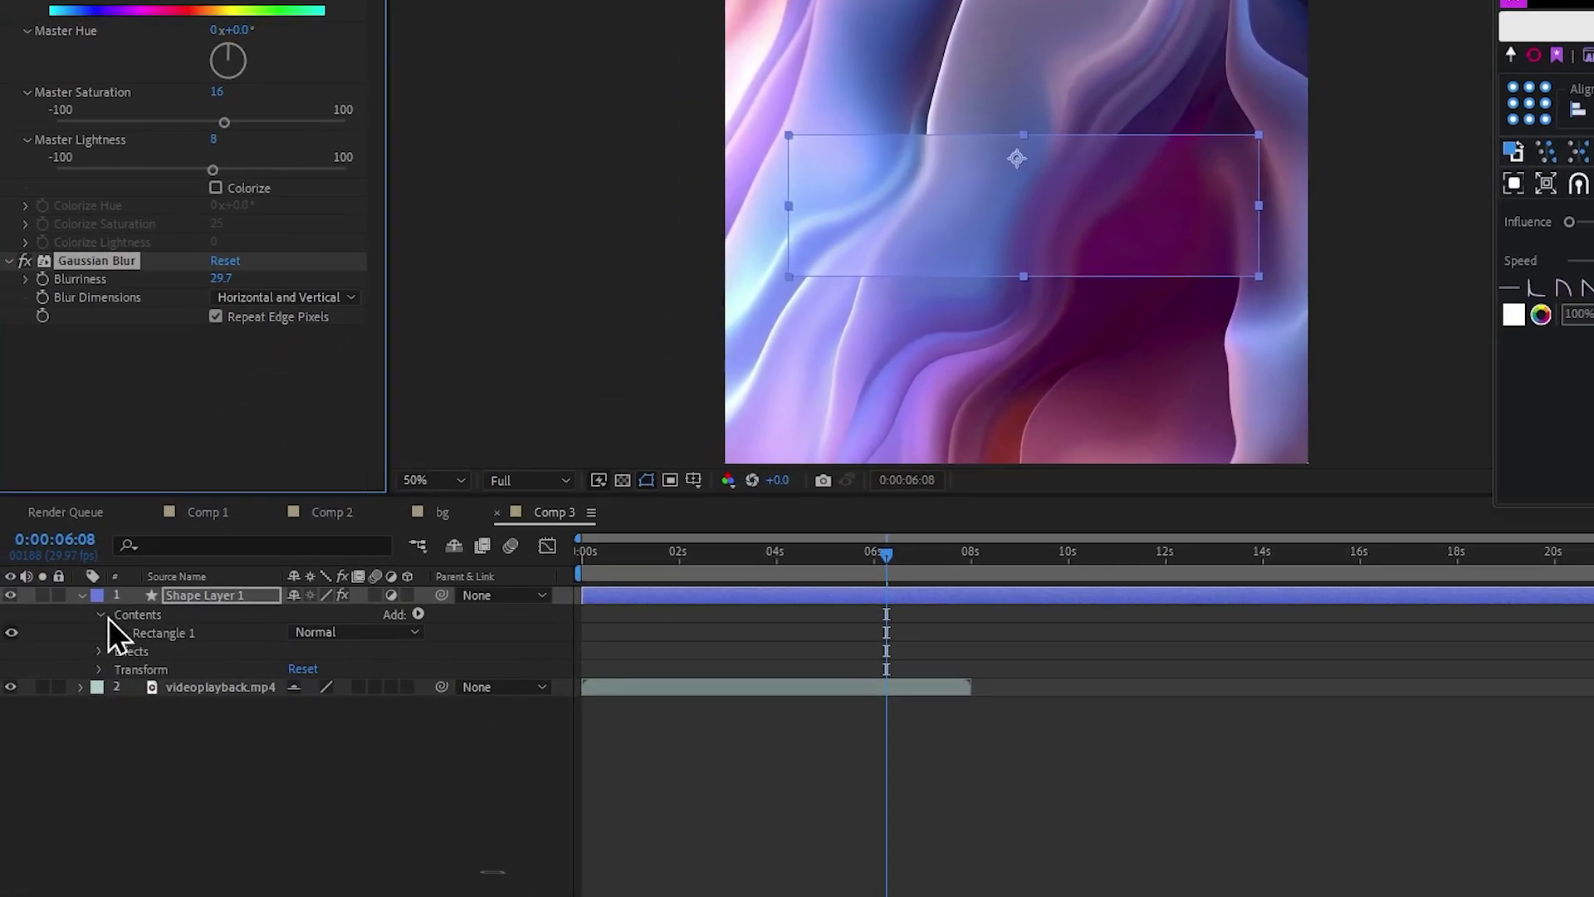
# Set Rectangle Path 1 Roundness to 260 to form a pill.
pyautogui.click(119, 632)
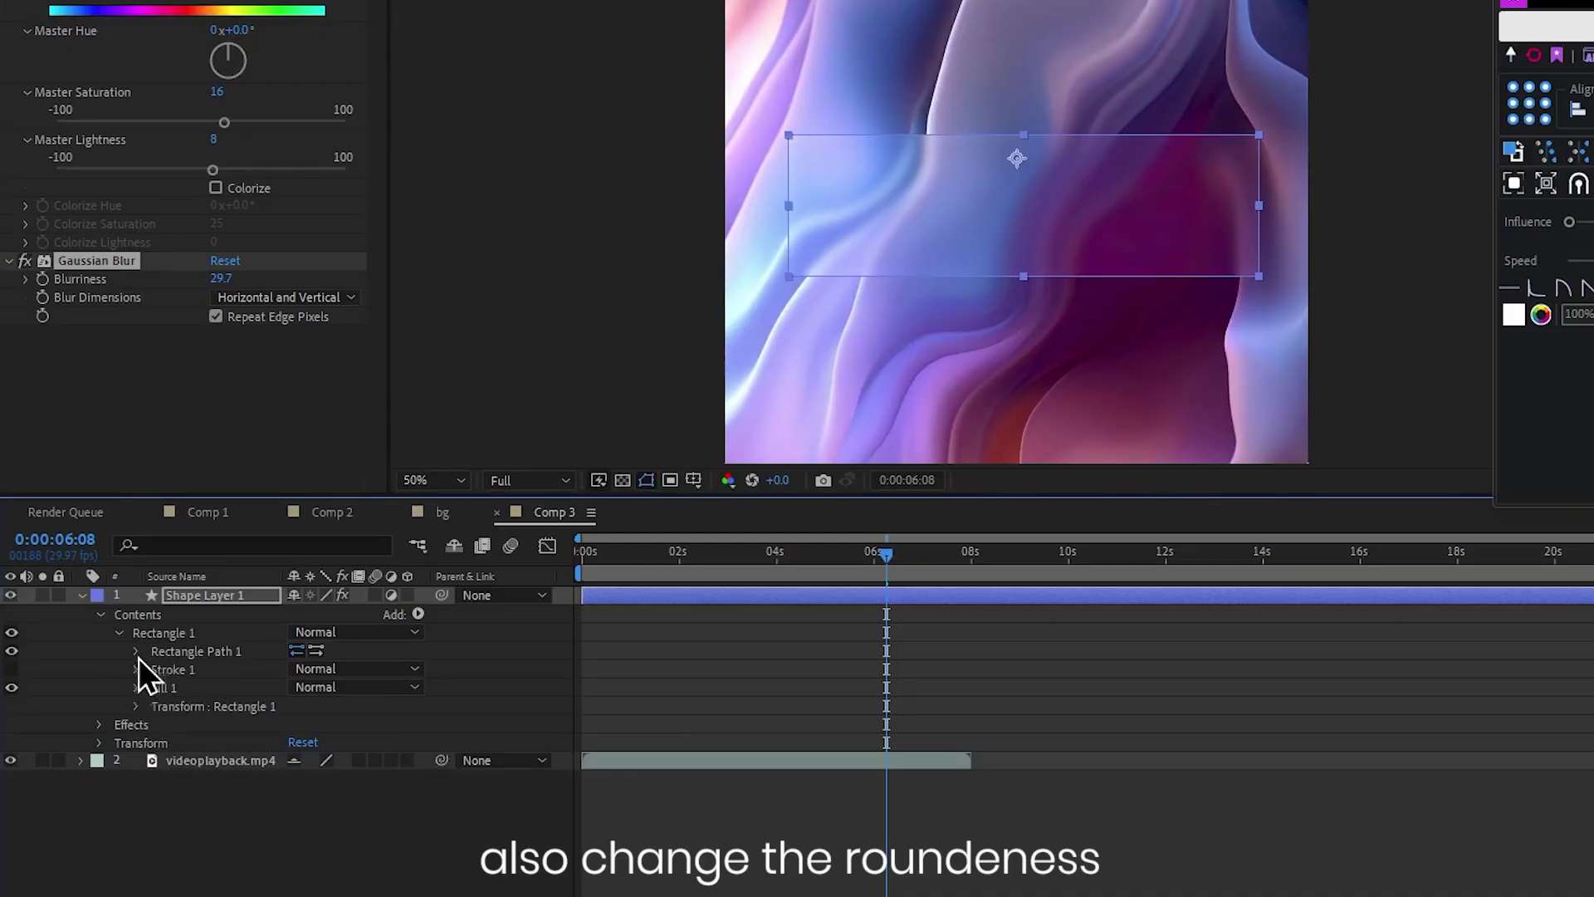
pyautogui.click(135, 653)
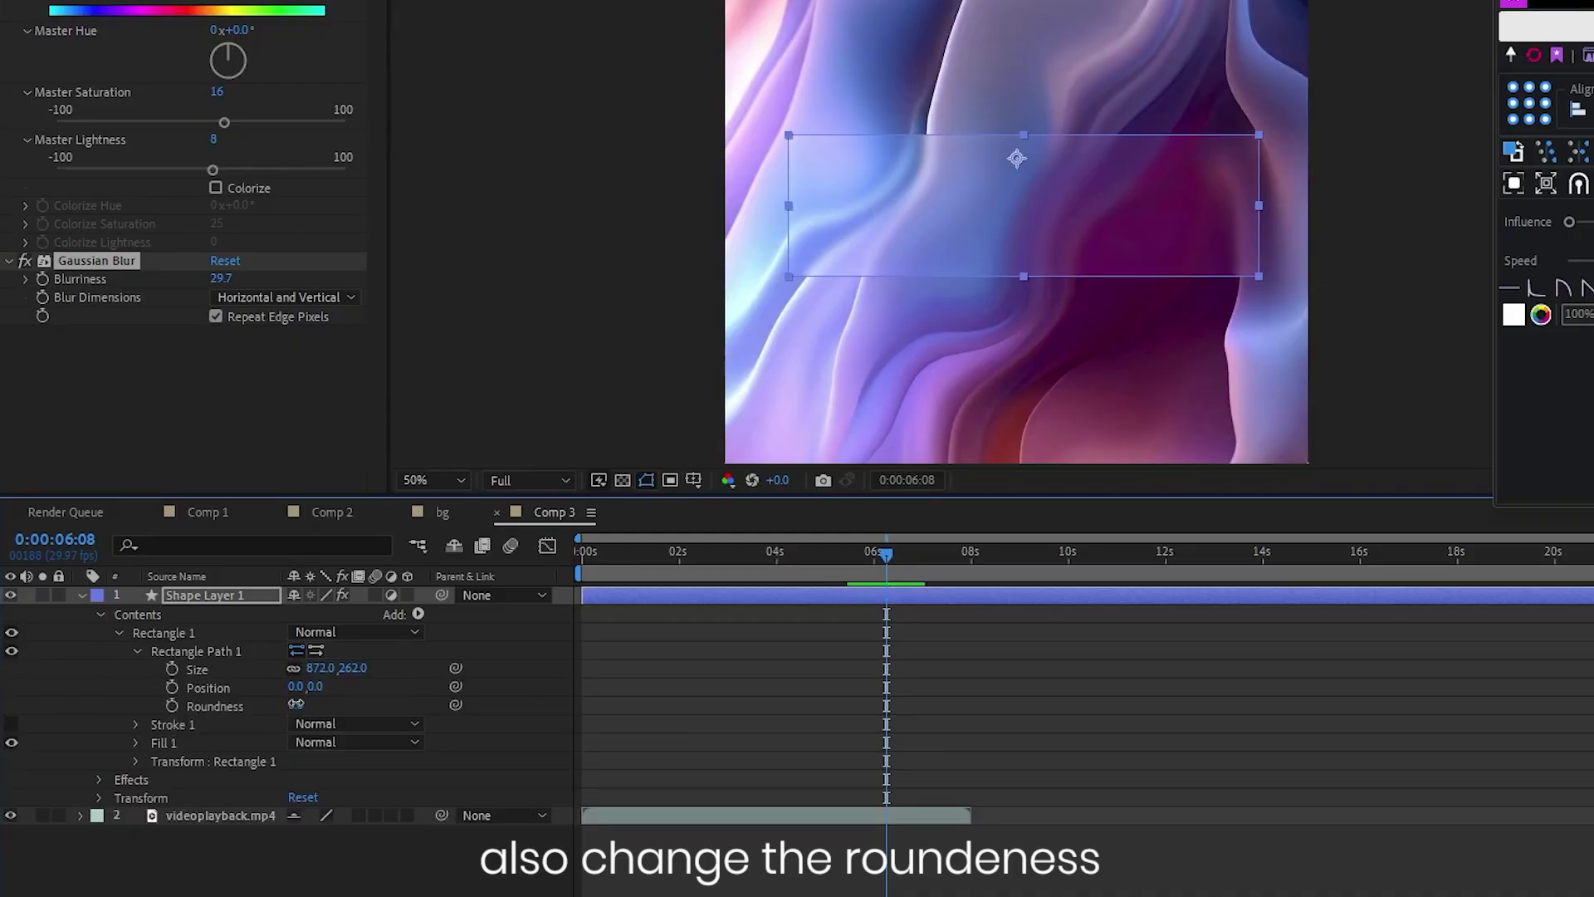
pyautogui.moveTo(296, 703); pyautogui.dragTo(365, 703)
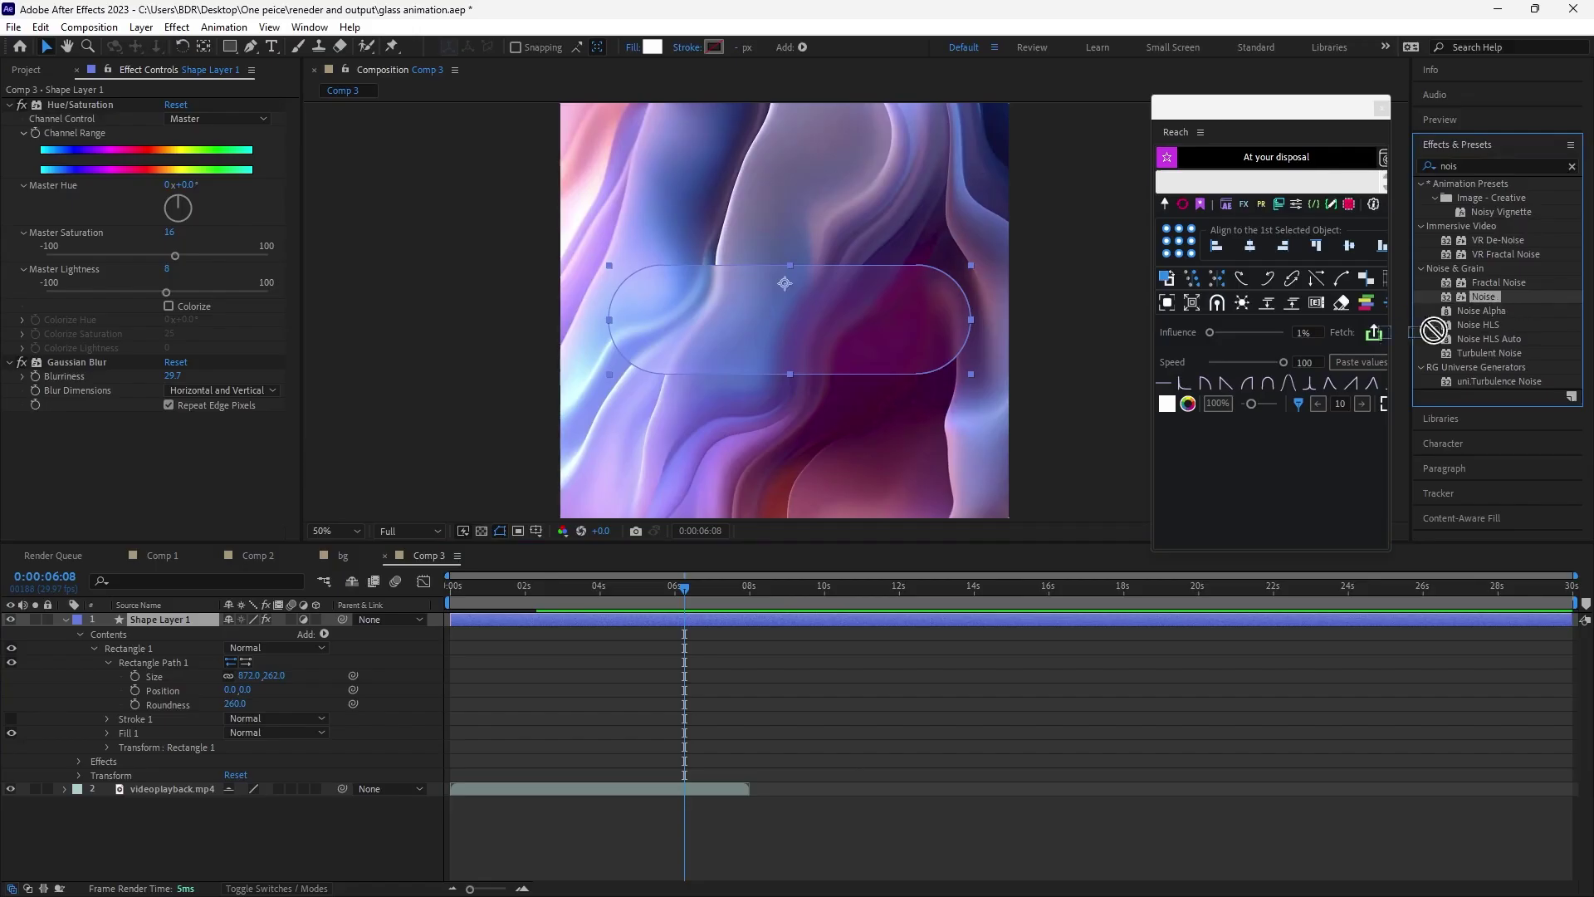
# Apply a 7% Noise effect to Shape Layer 1 for frosted grain.
pyautogui.moveTo(1244, 511); pyautogui.dragTo(1197, 621)
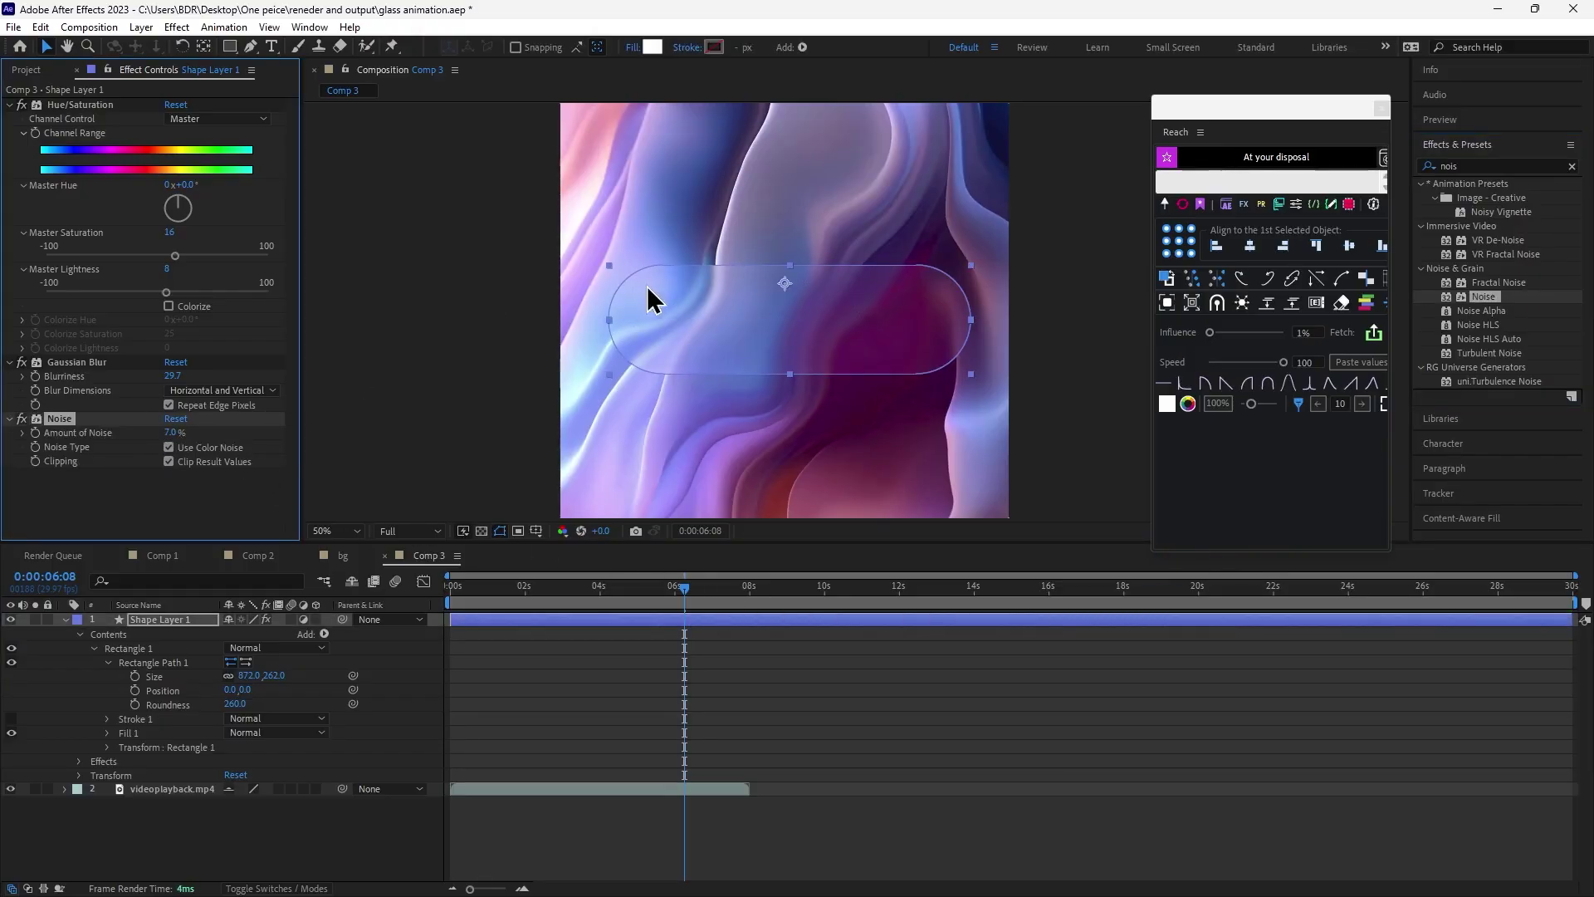
pyautogui.scroll(4, 681, 327)
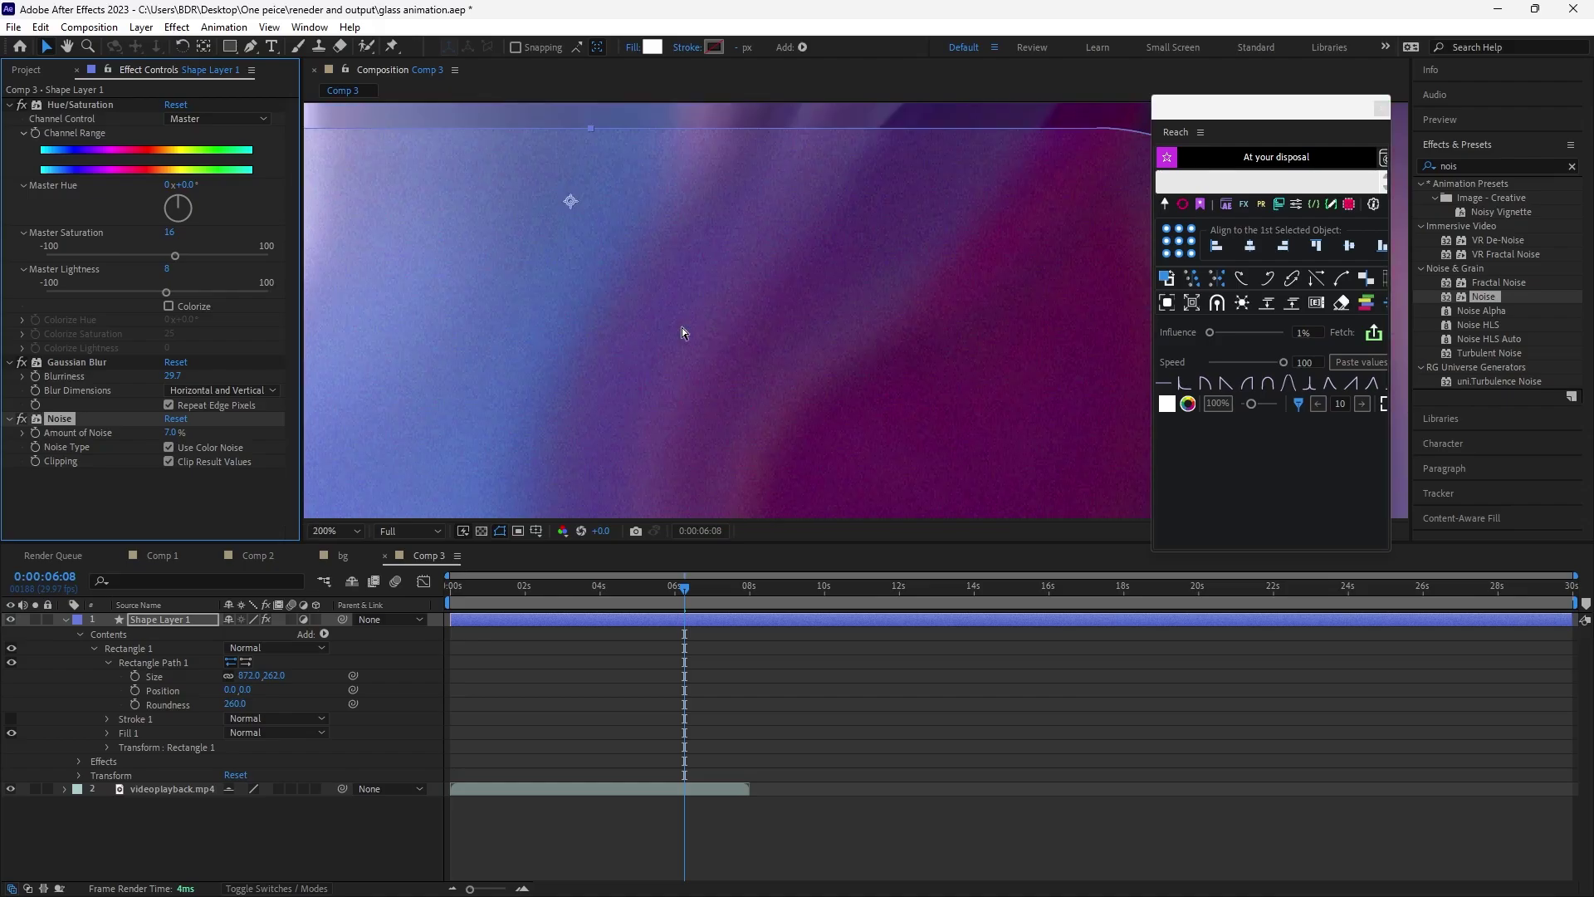
pyautogui.scroll(-2, 682, 332)
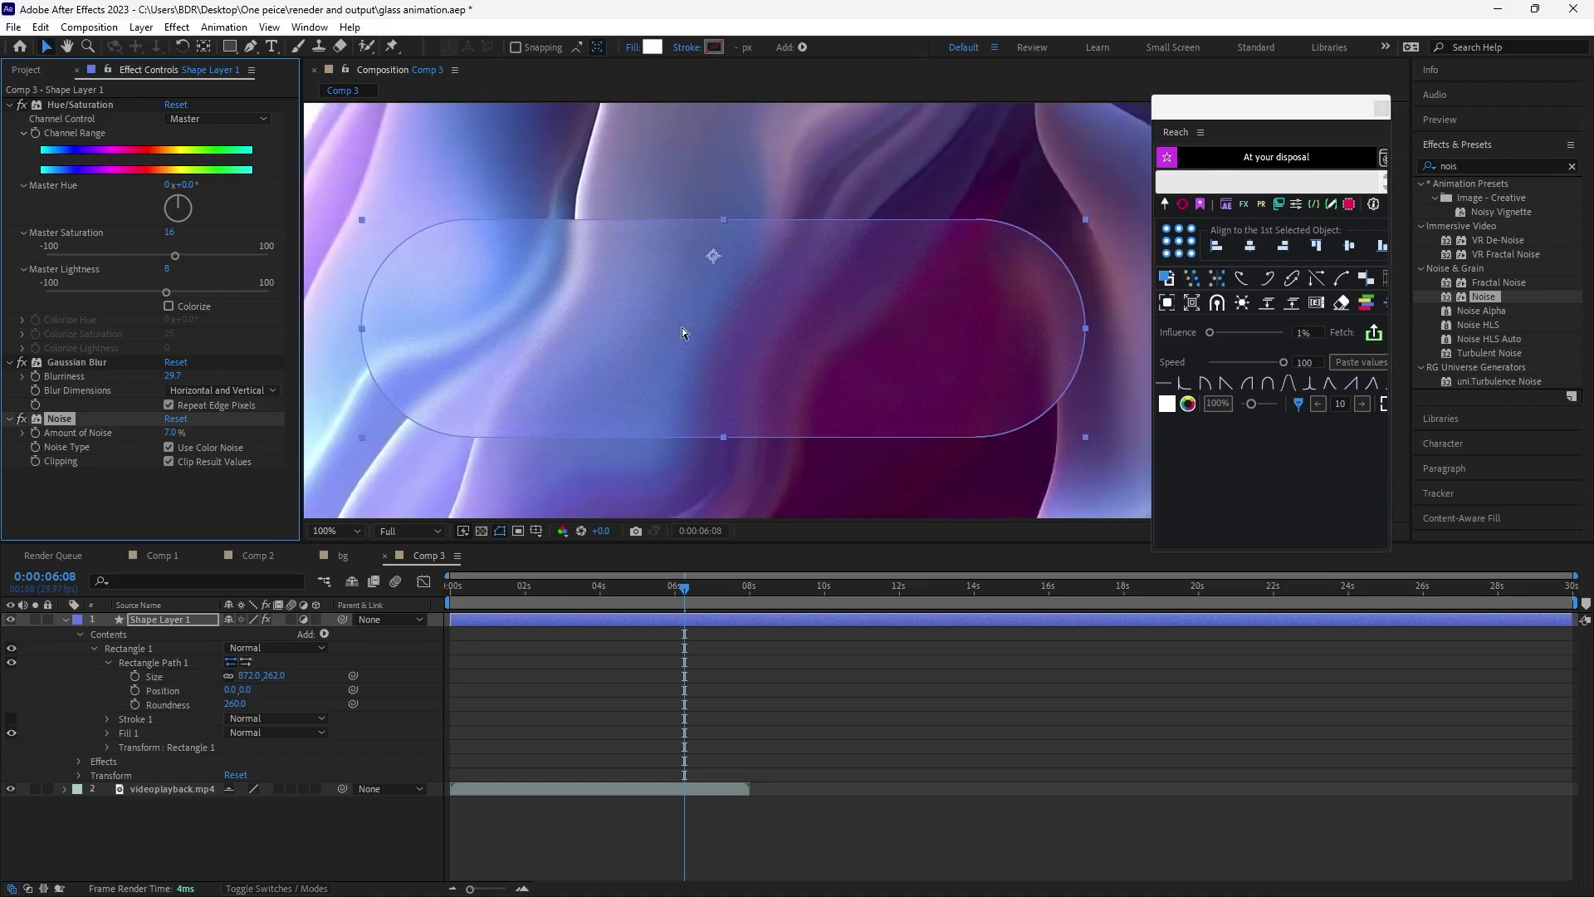
# Apply a Transform effect to Shape Layer 1 and set its Scale to 117.
pyautogui.click(618, 631)
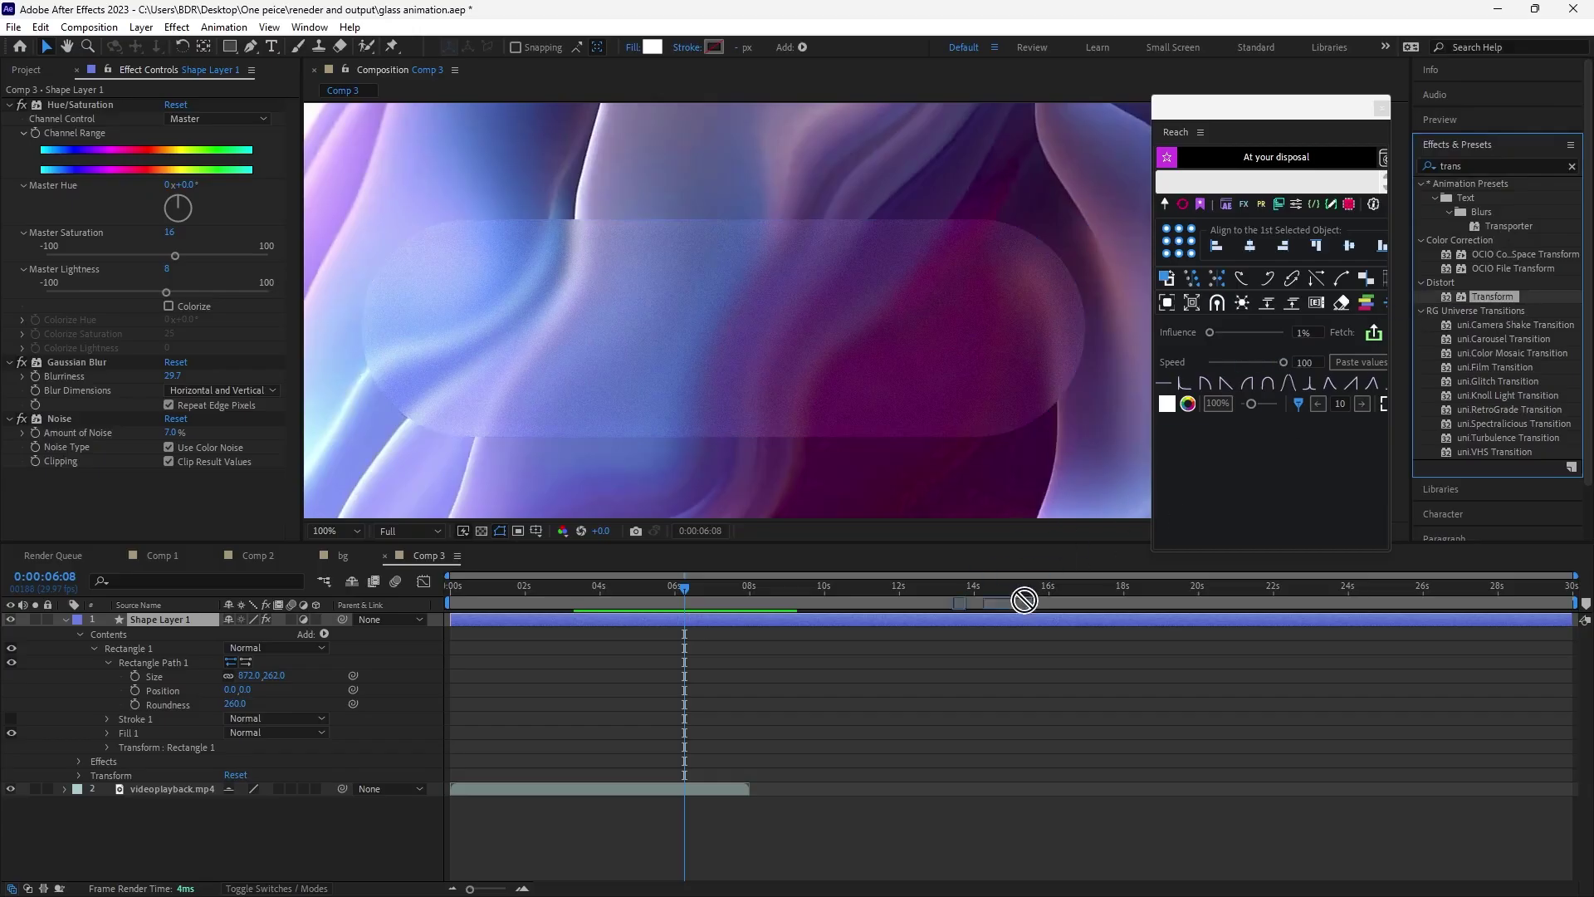
pyautogui.moveTo(1021, 601); pyautogui.dragTo(1028, 637)
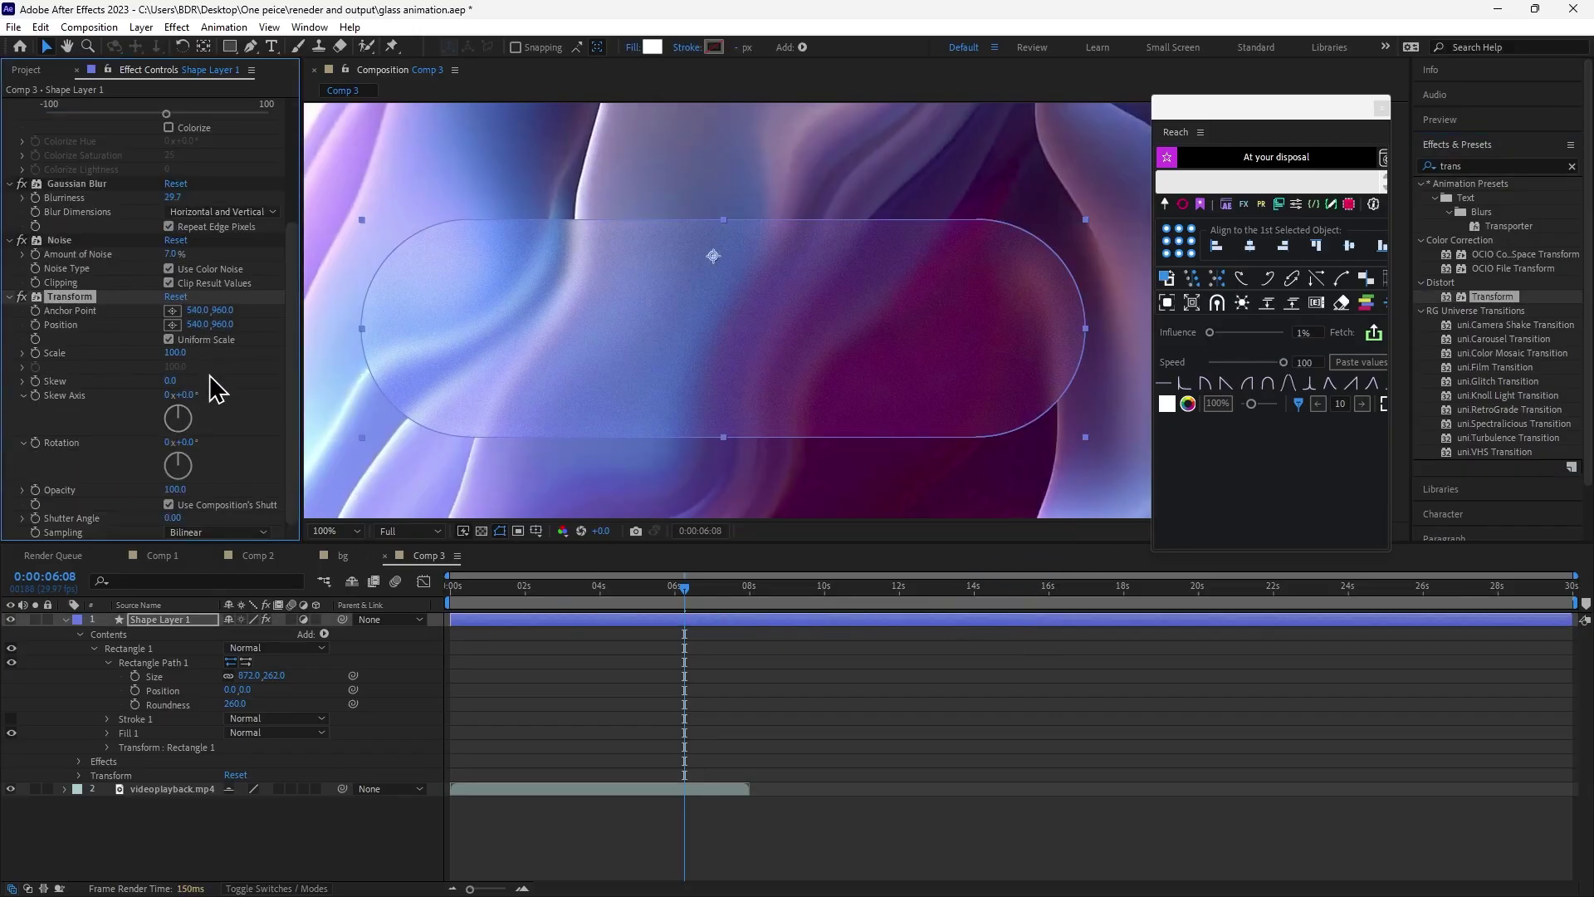
pyautogui.moveTo(180, 353); pyautogui.dragTo(196, 354)
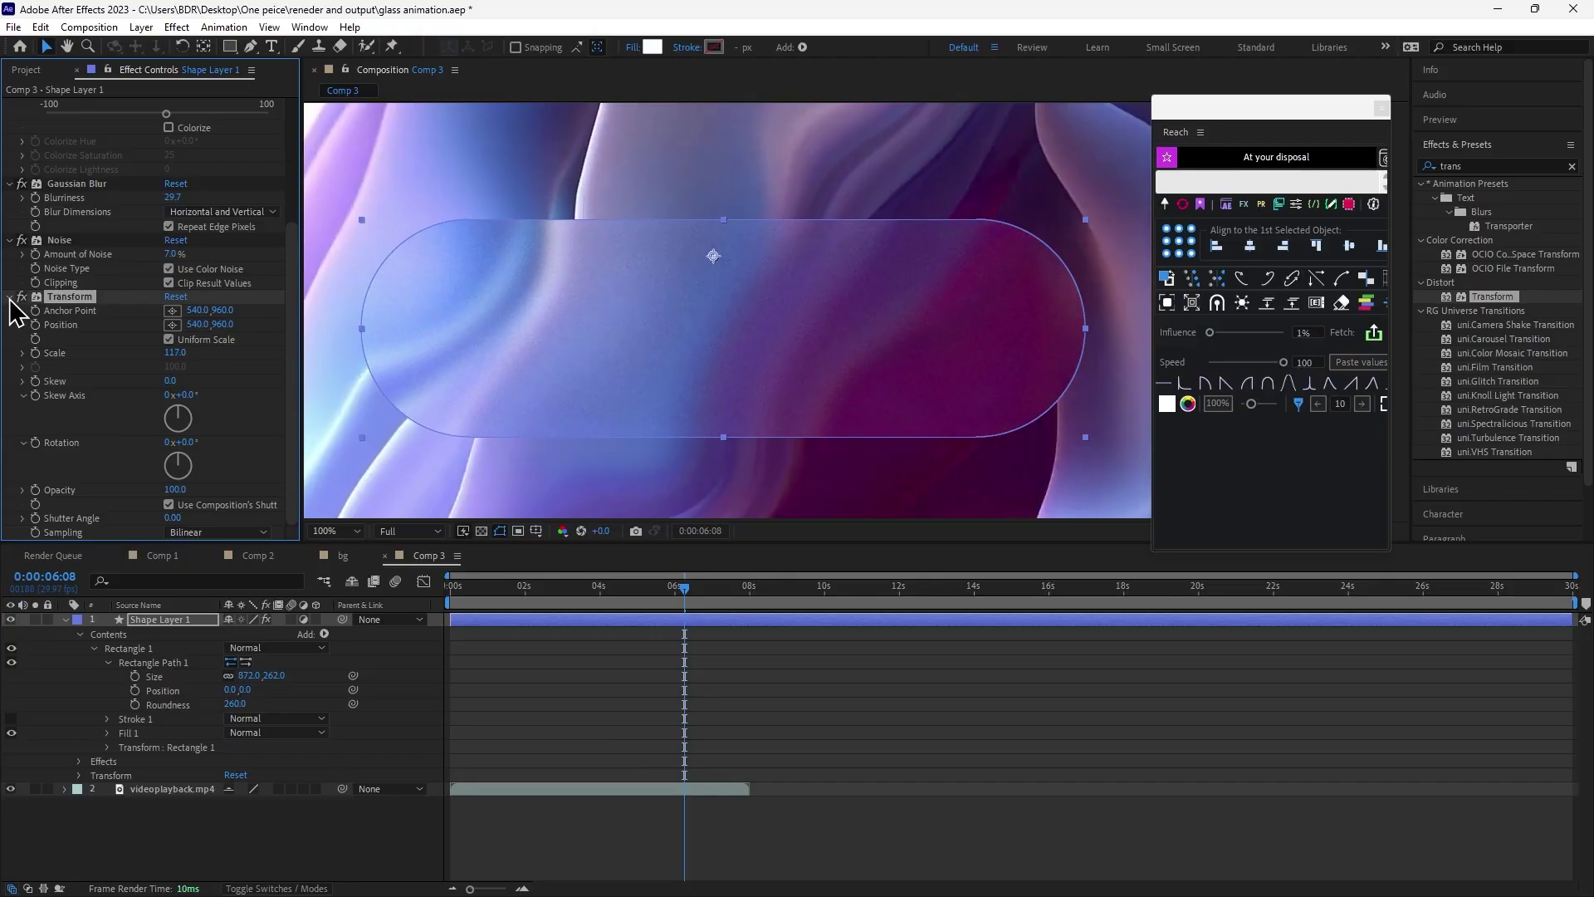
pyautogui.scroll(5, 15, 314)
# Duplicate Shape Layer 1 and delete all effects from the copy.
pyautogui.click(170, 635)
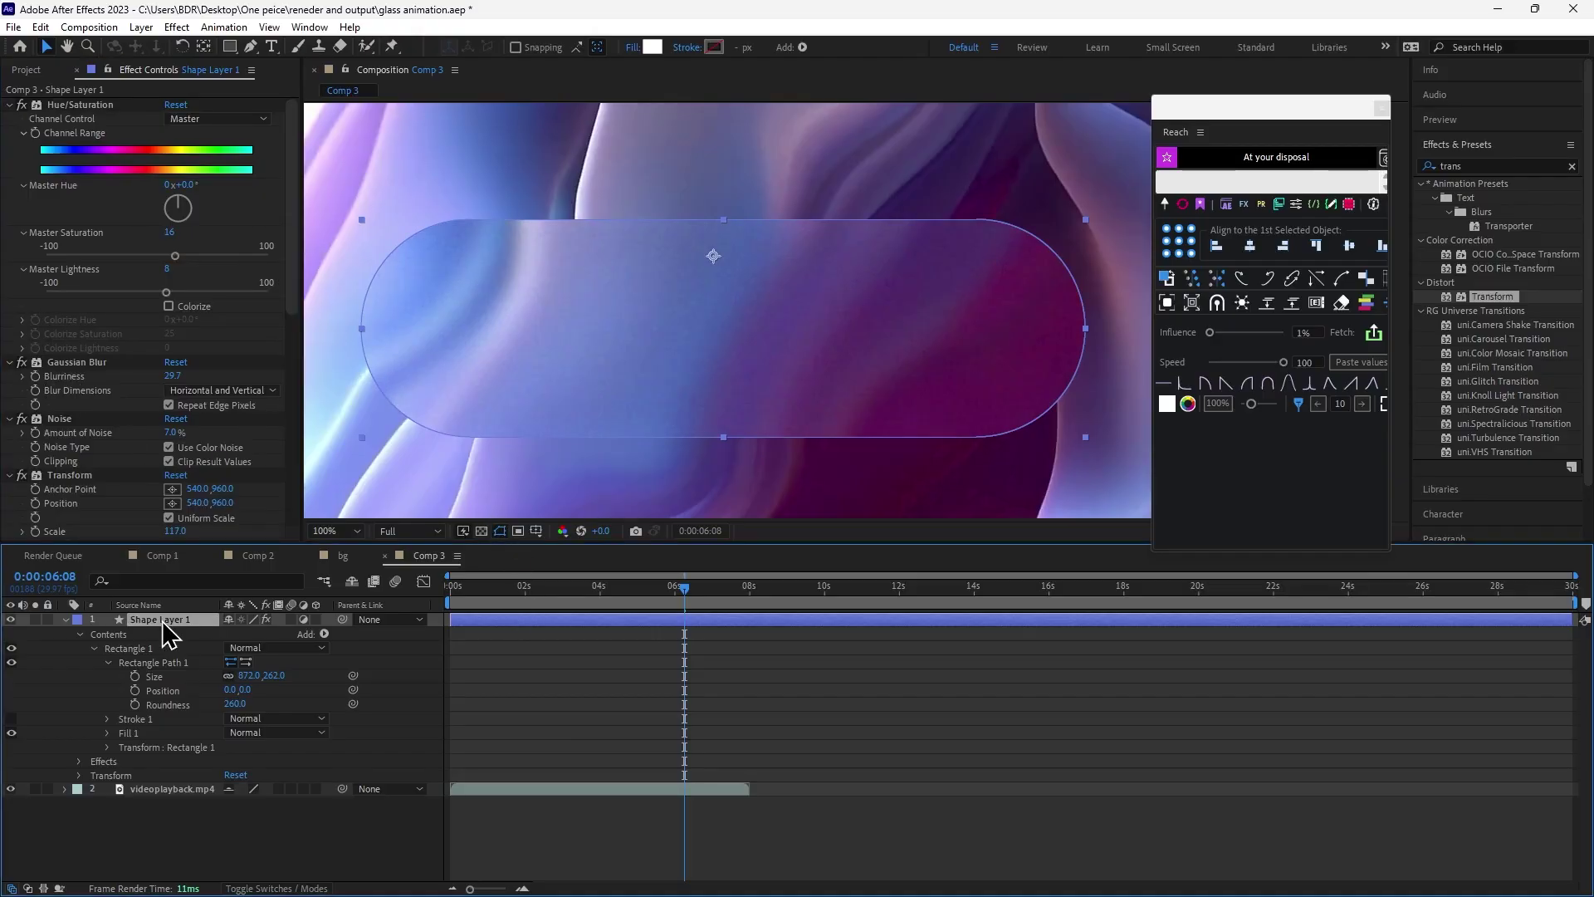
pyautogui.hotkey('ctrl', 'd')
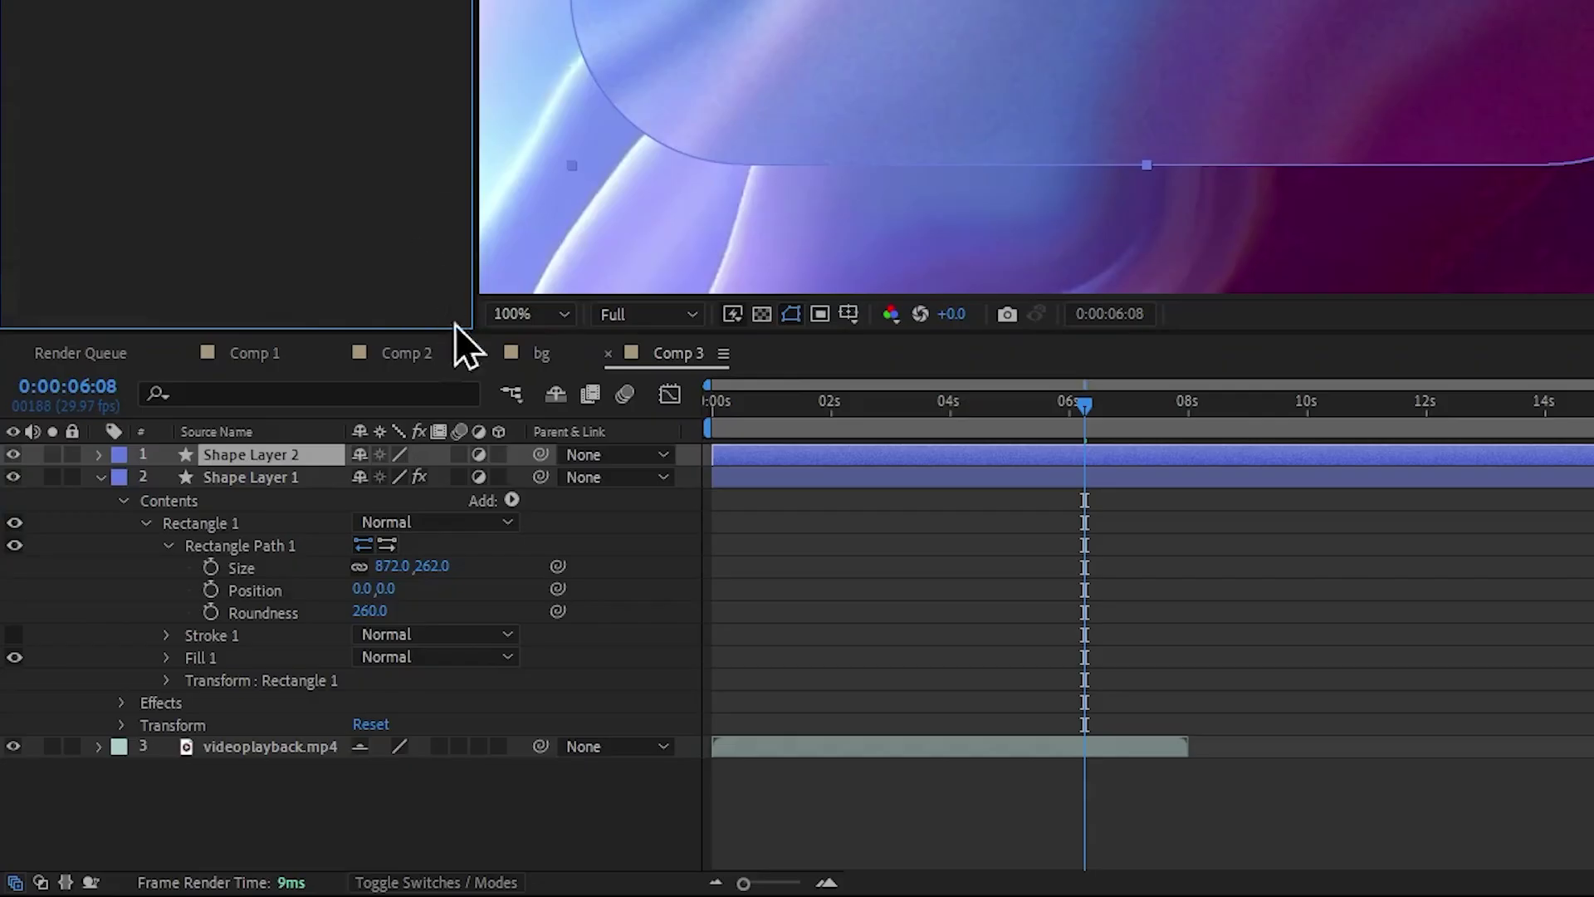
pyautogui.click(482, 464)
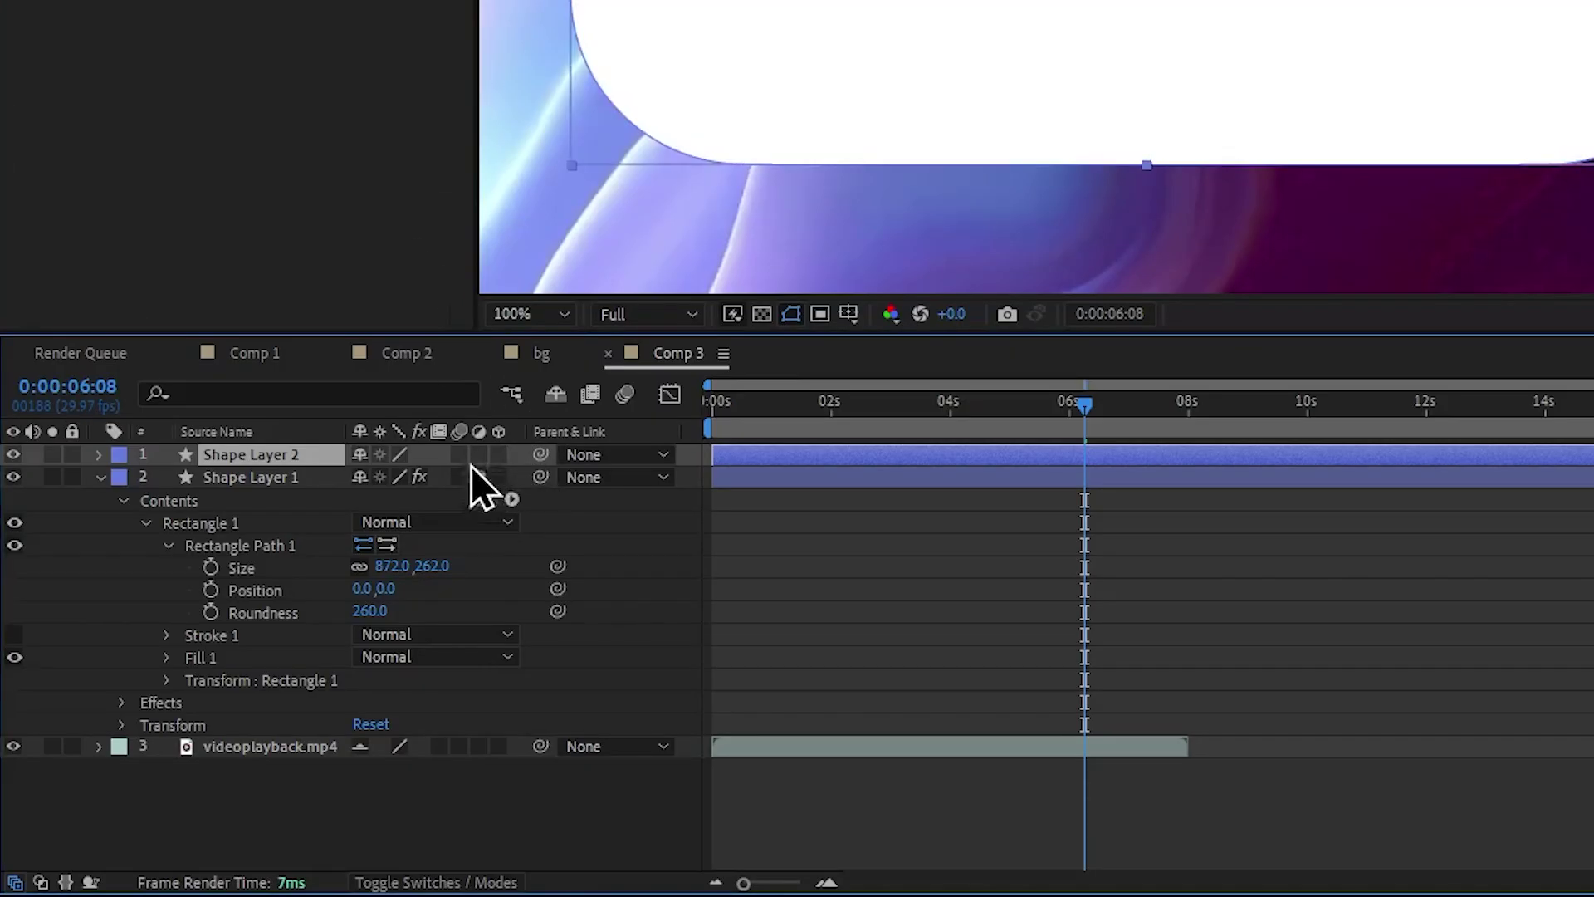
pyautogui.click(479, 454)
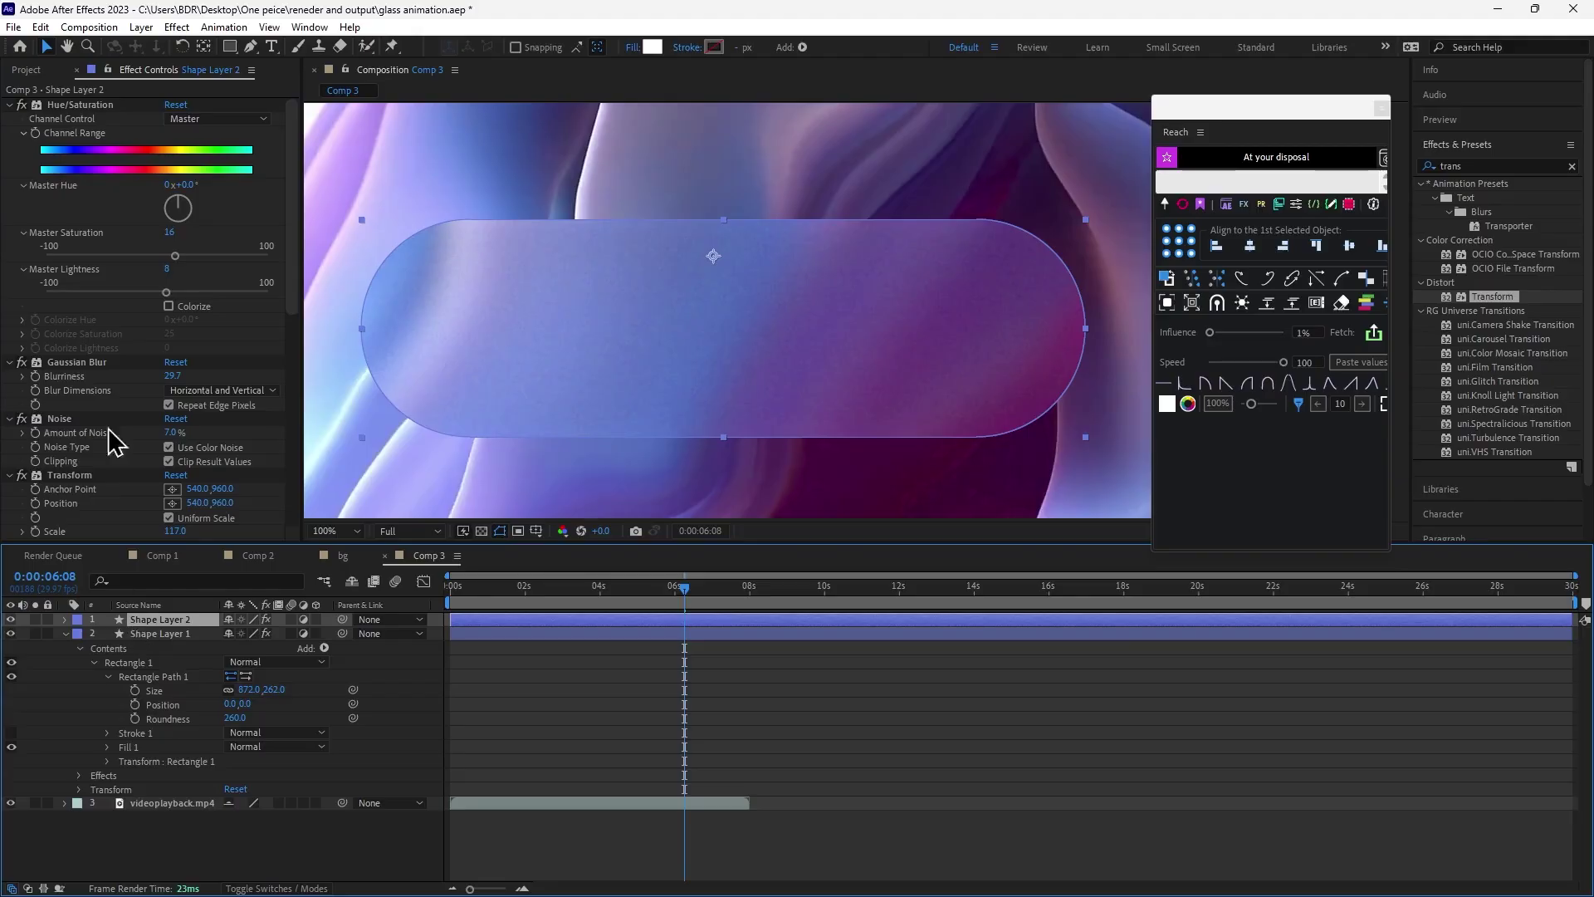
pyautogui.click(67, 103)
pyautogui.press('Delete')
pyautogui.press('Delete')
pyautogui.press('Delete')
pyautogui.press('Delete')
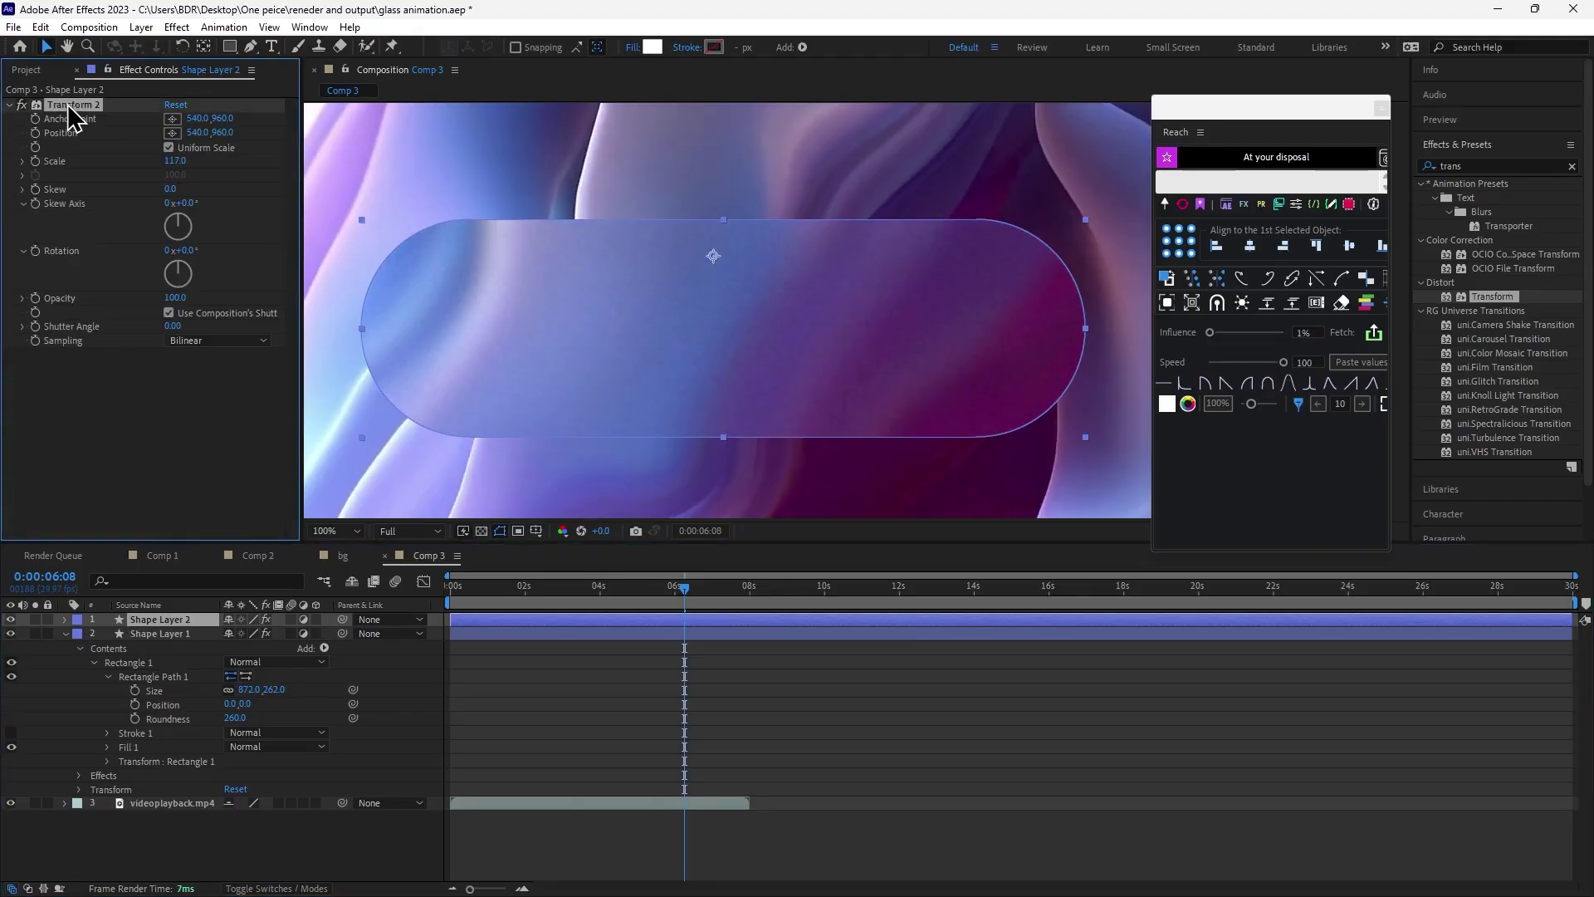
pyautogui.press('Delete')
# Turn off the duplicate's Adjustment Layer switch and set its fill to black.
pyautogui.click(304, 619)
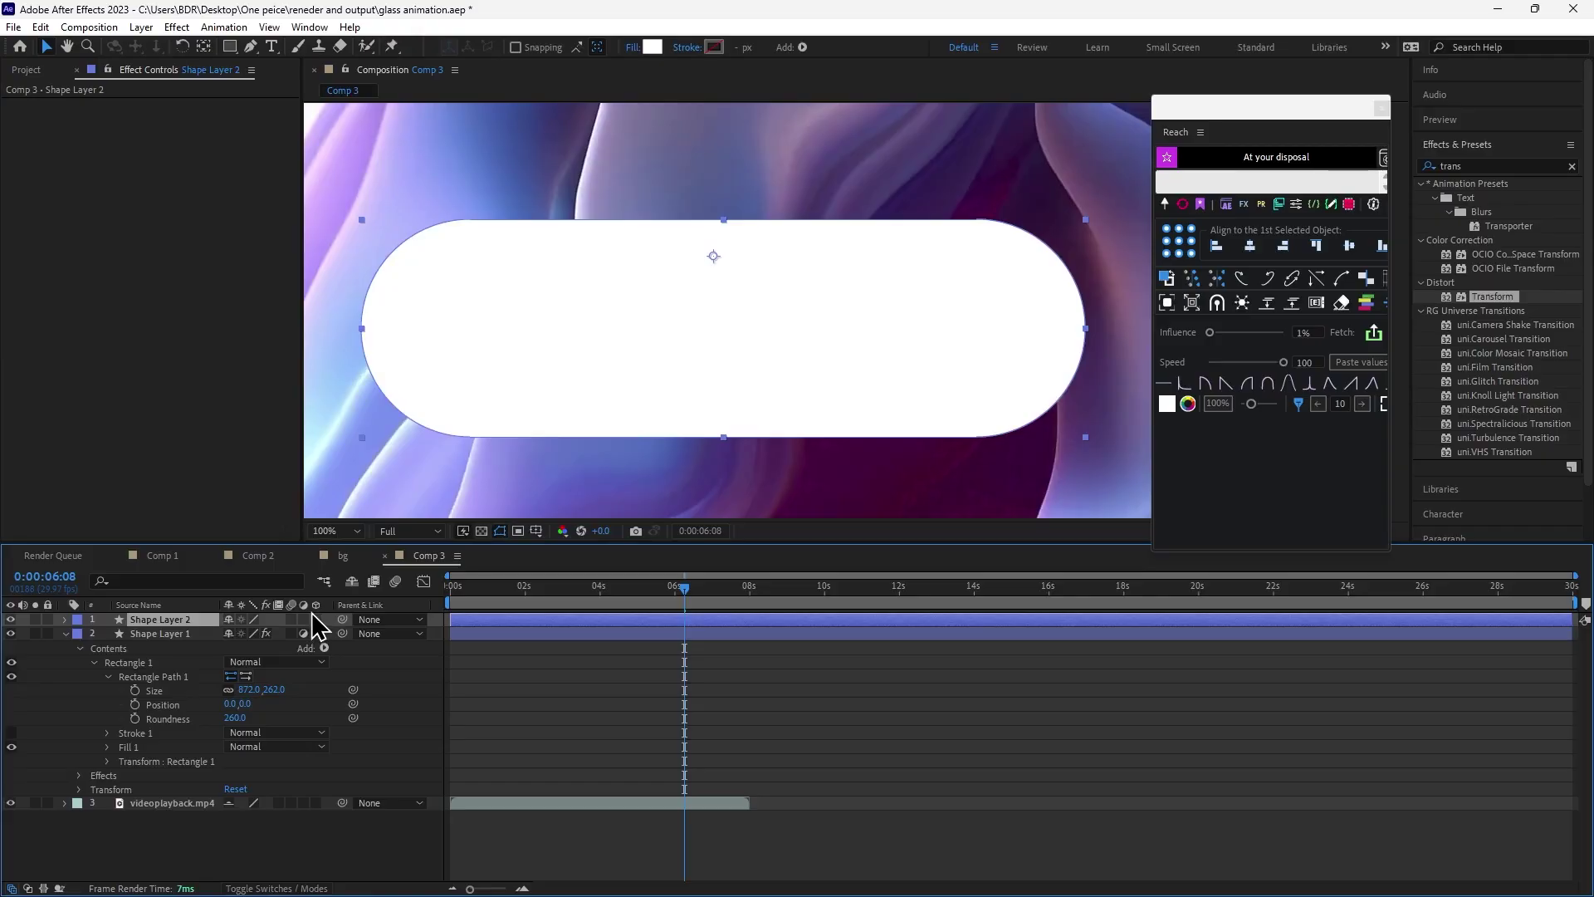
pyautogui.click(652, 47)
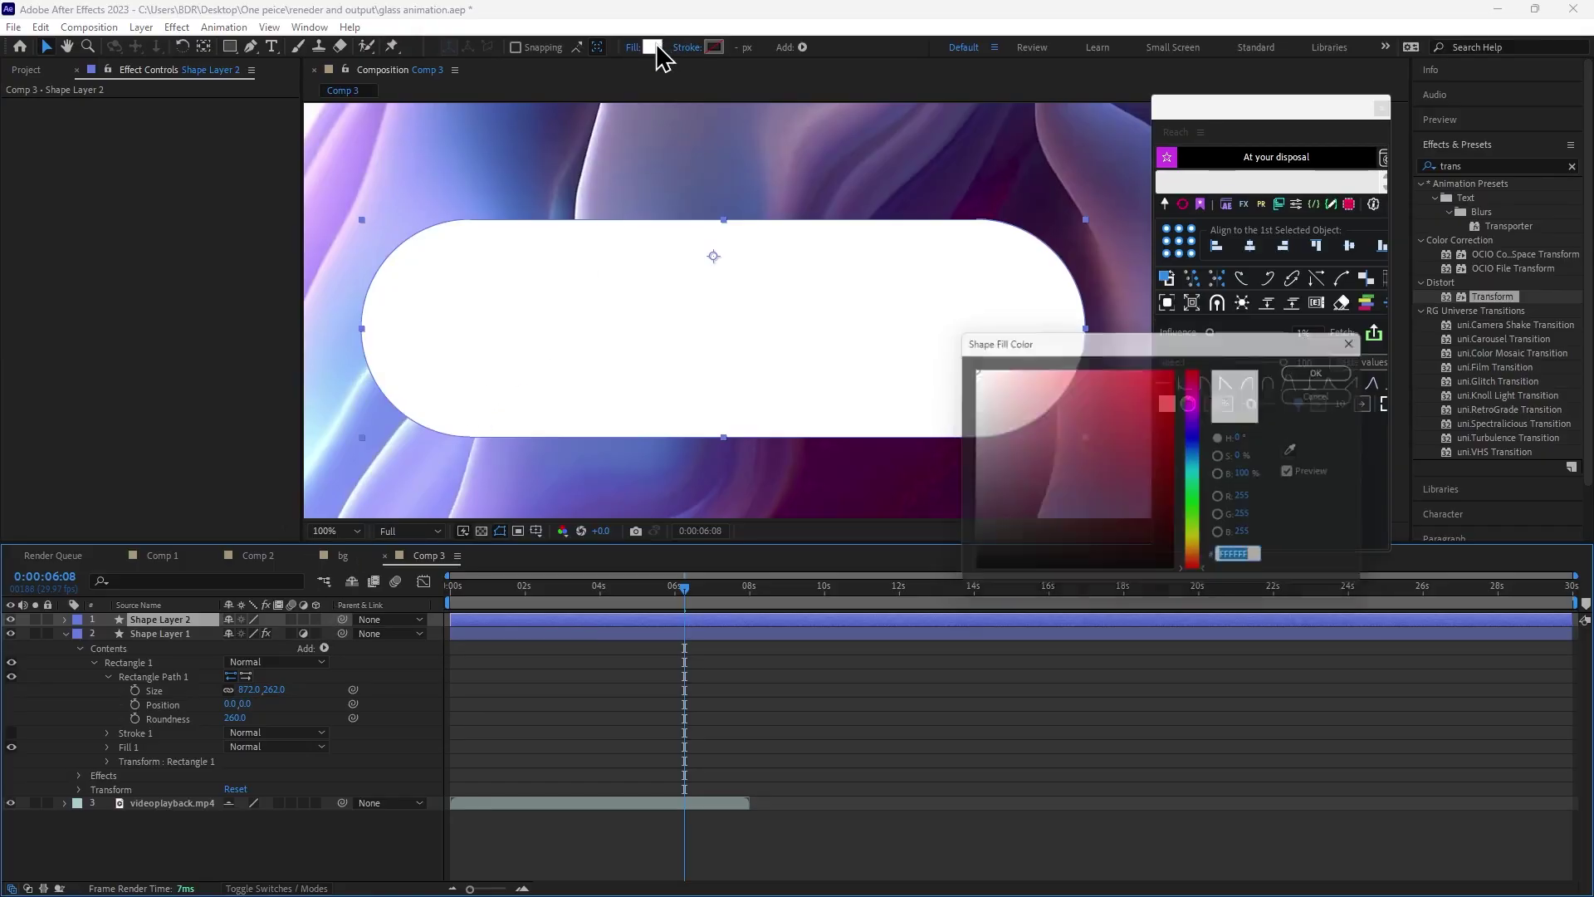
pyautogui.moveTo(994, 535); pyautogui.dragTo(967, 575)
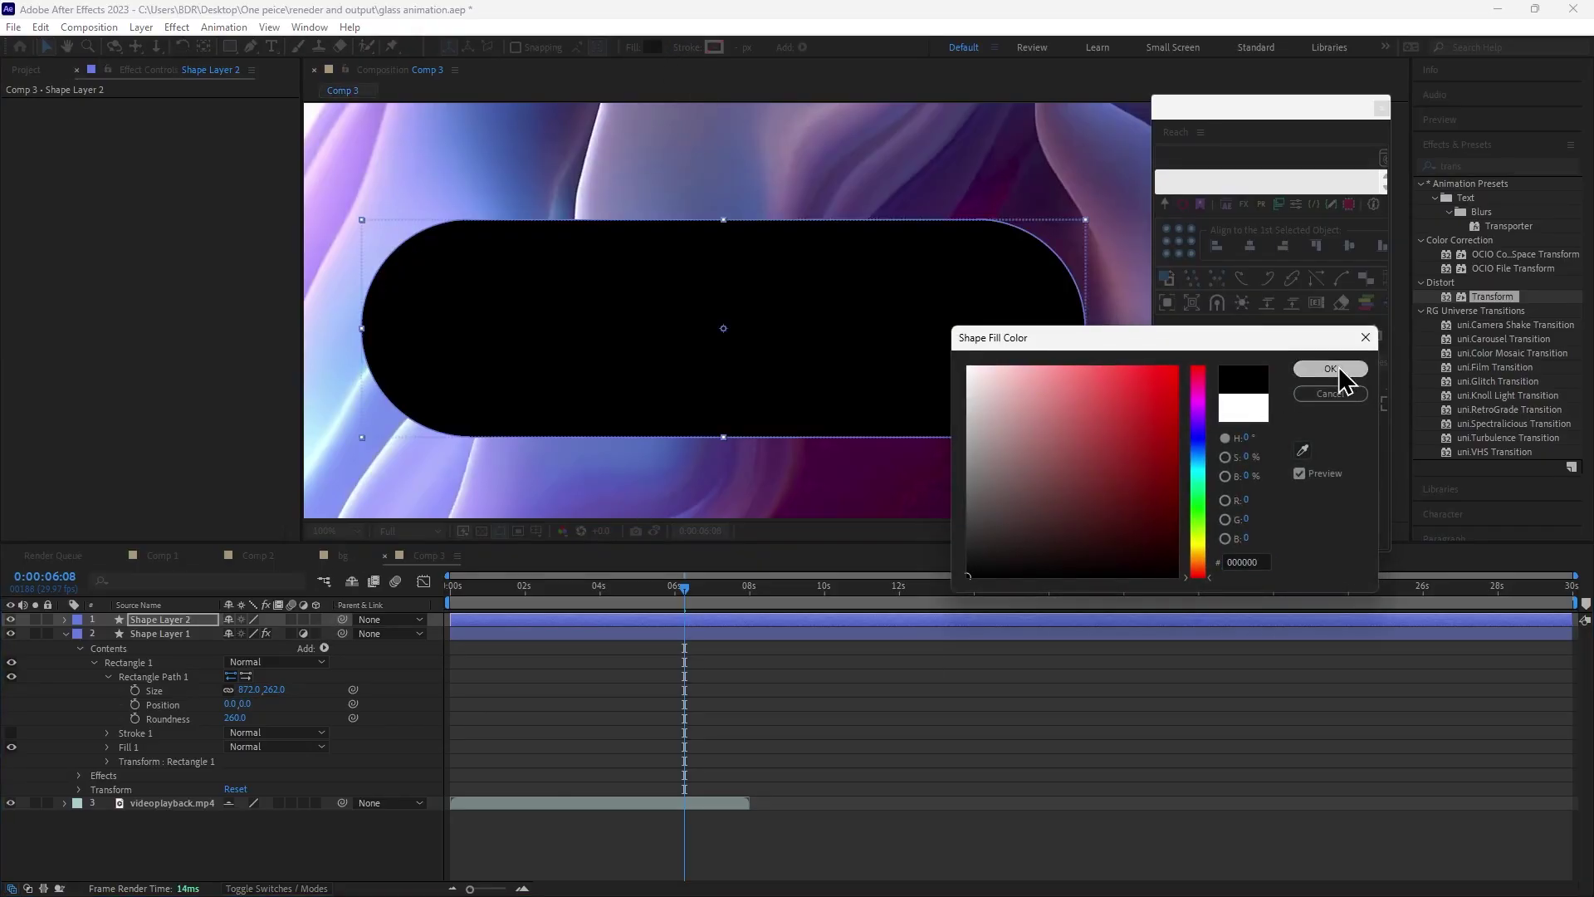
pyautogui.click(1330, 368)
# Add an Inner Glow layer style: Normal blend, FFFFFF colour, size 49.
pyautogui.rightClick(154, 622)
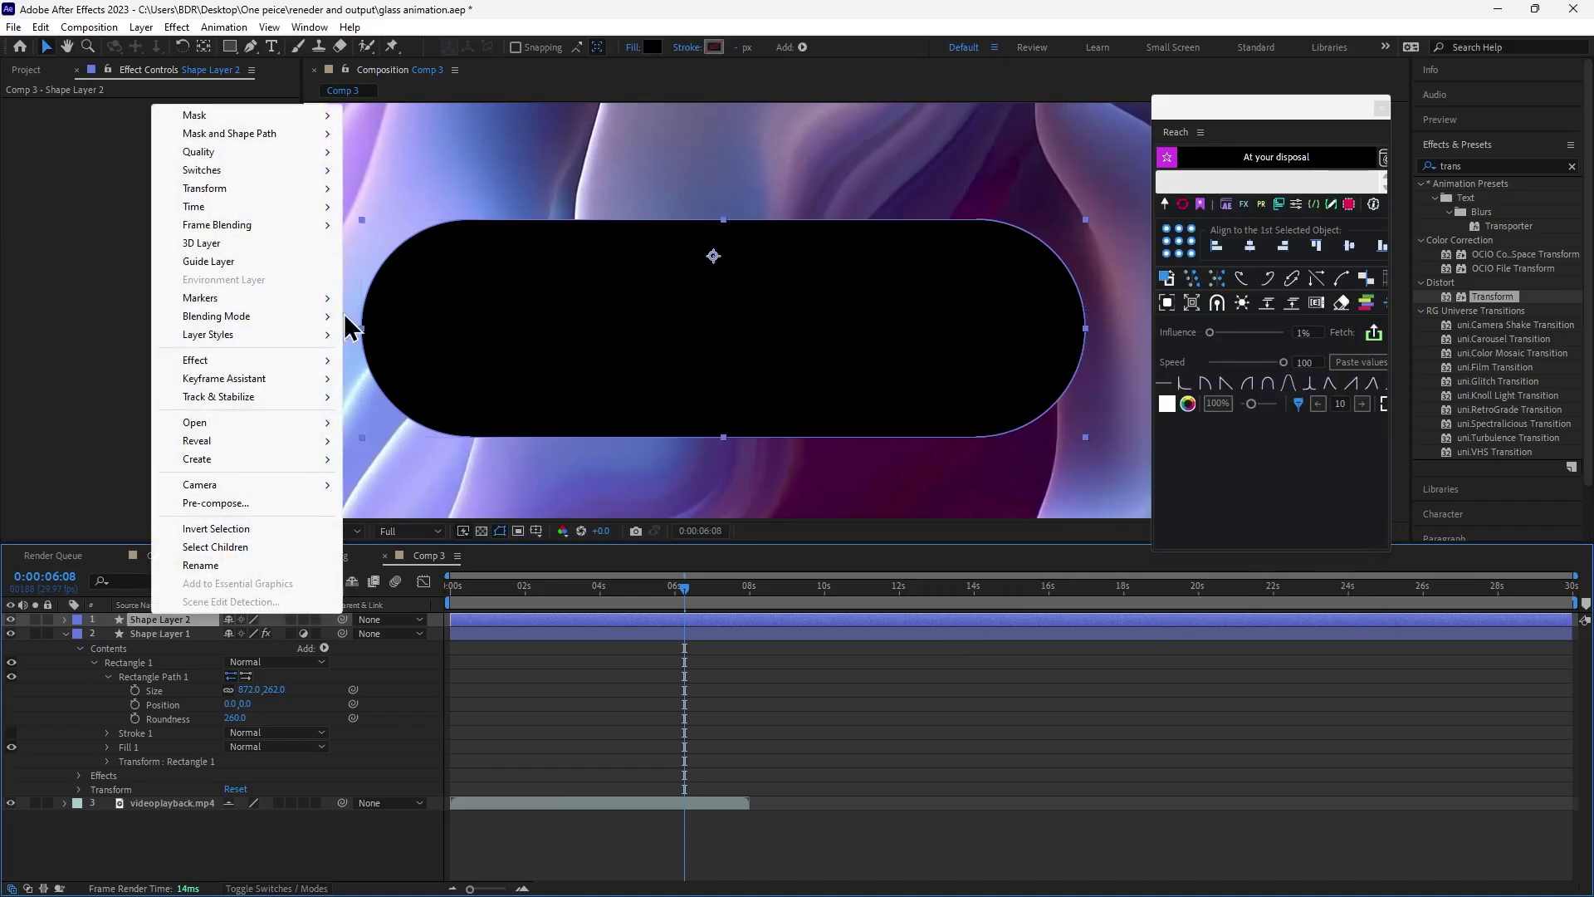
pyautogui.moveTo(249, 365)
pyautogui.moveTo(249, 335)
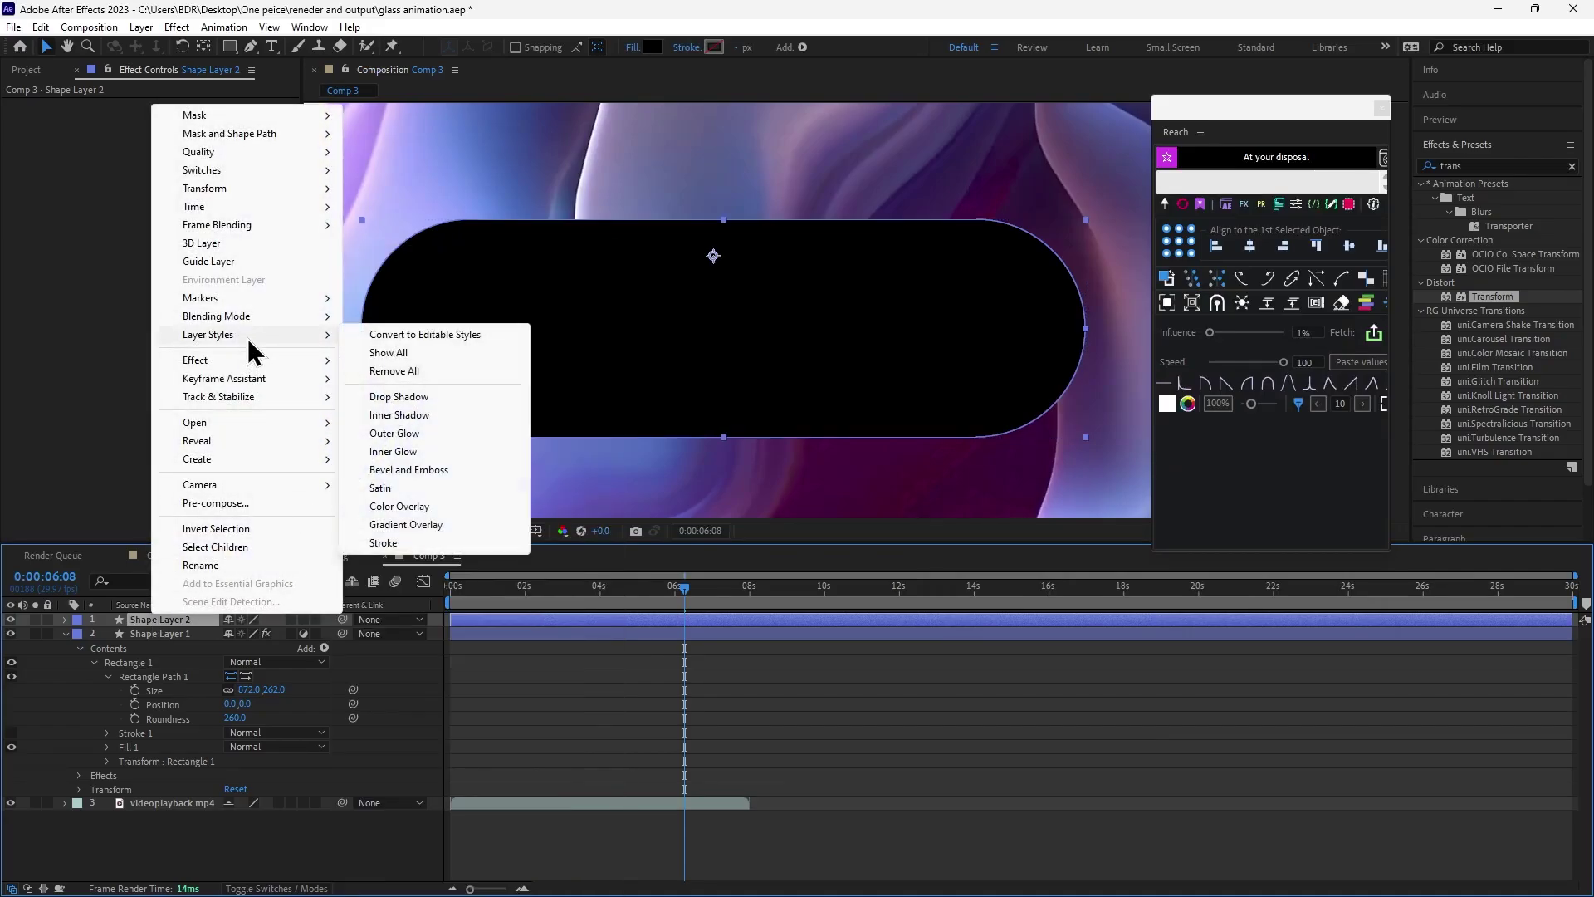
pyautogui.click(451, 452)
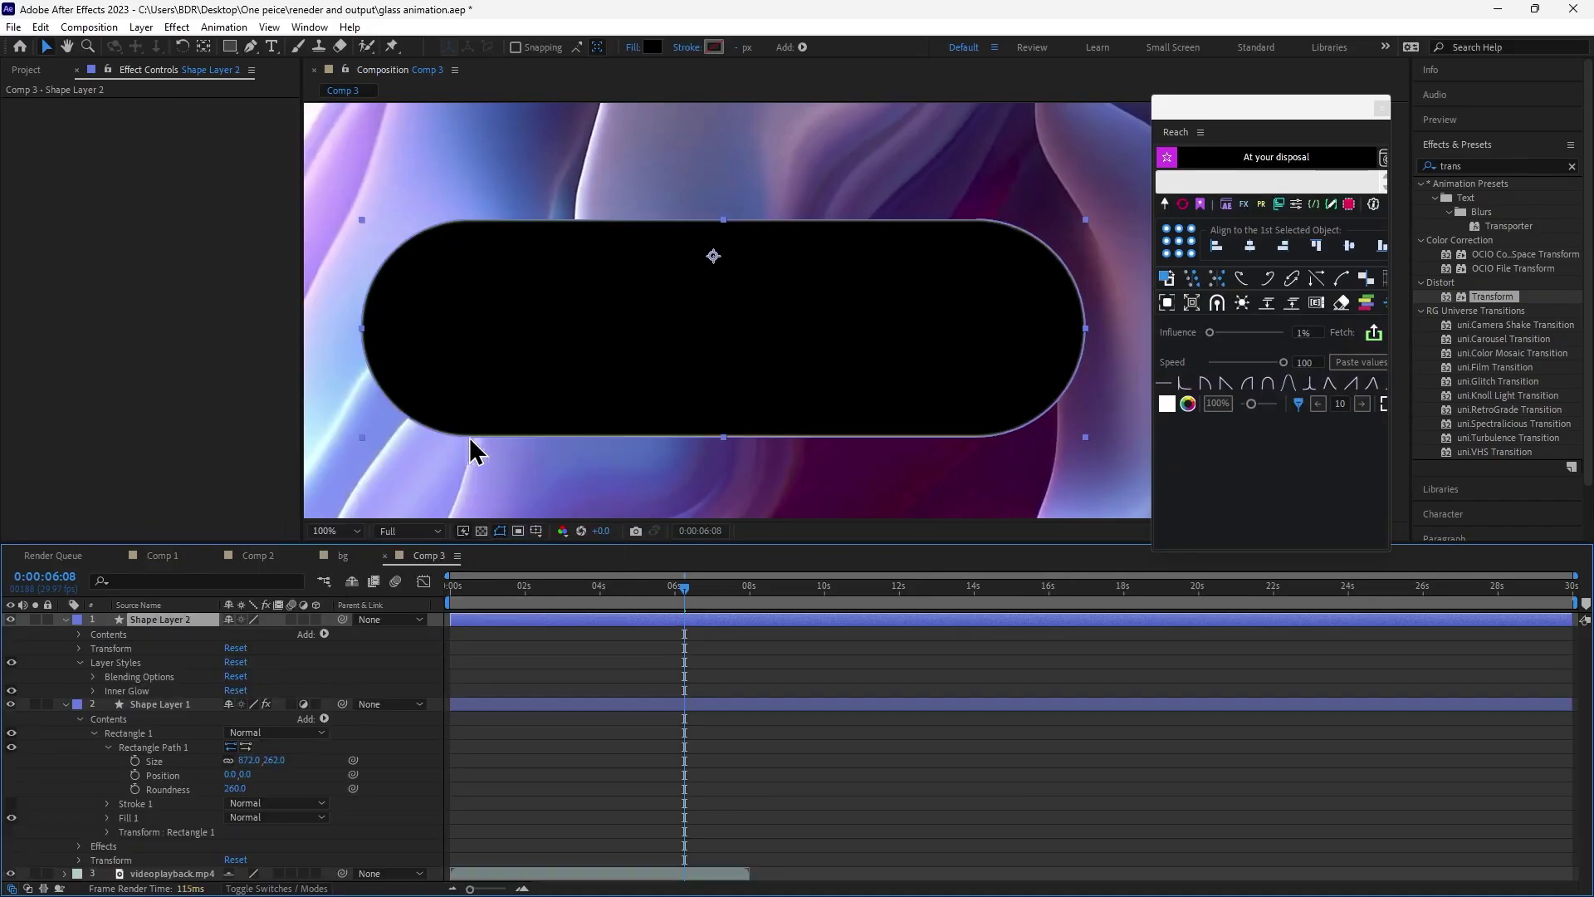
pyautogui.click(93, 691)
pyautogui.scroll(-3, 106, 765)
pyautogui.scroll(3, 237, 670)
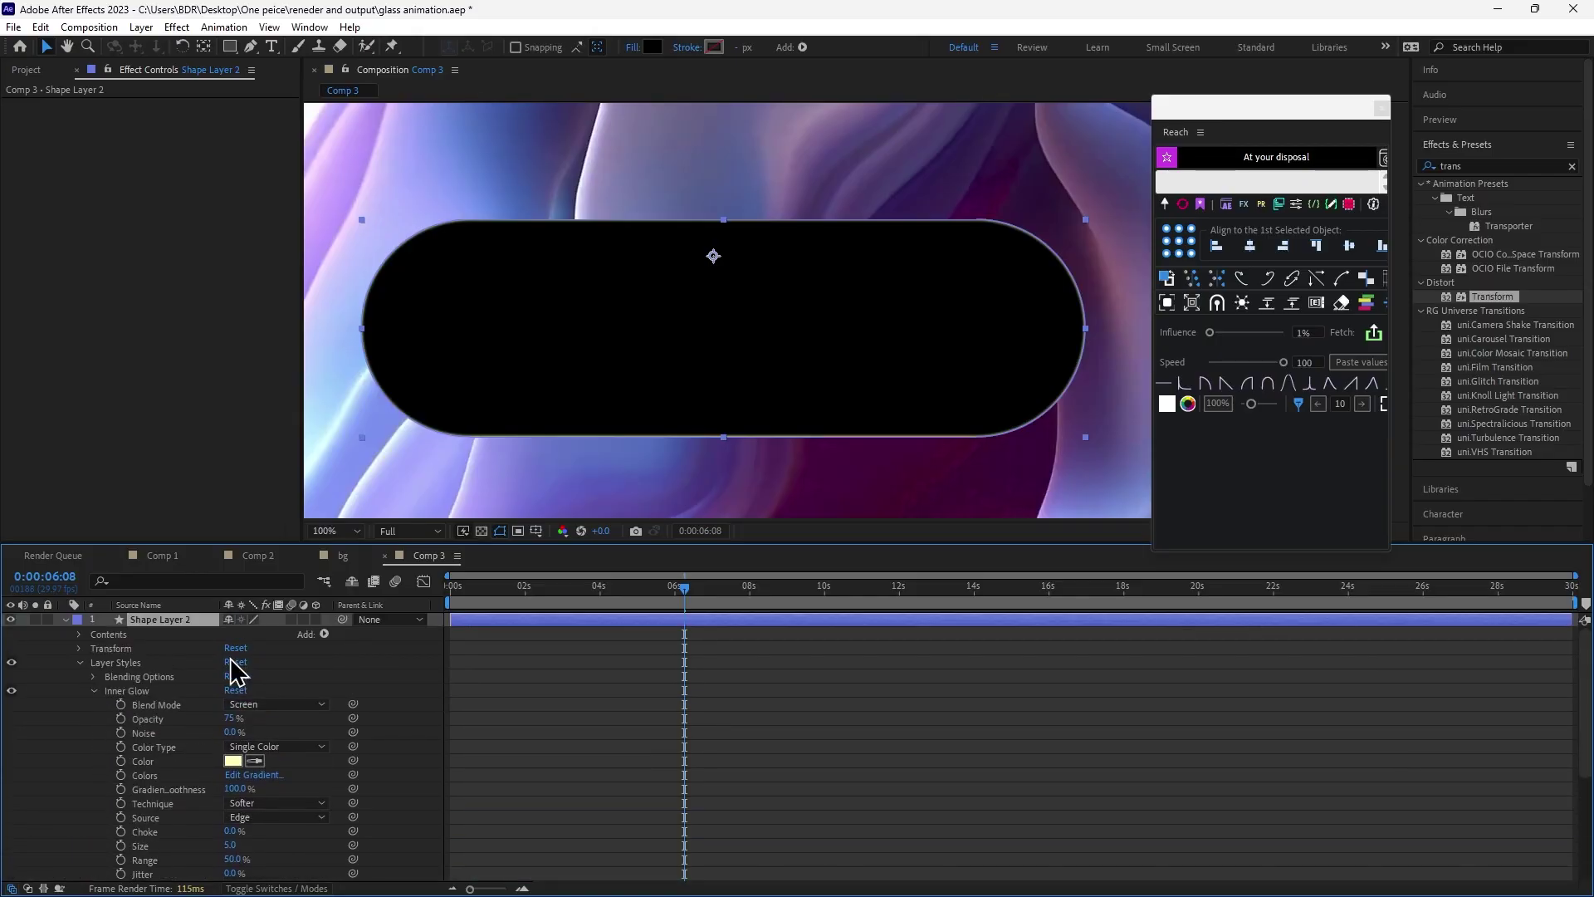
pyautogui.click(262, 706)
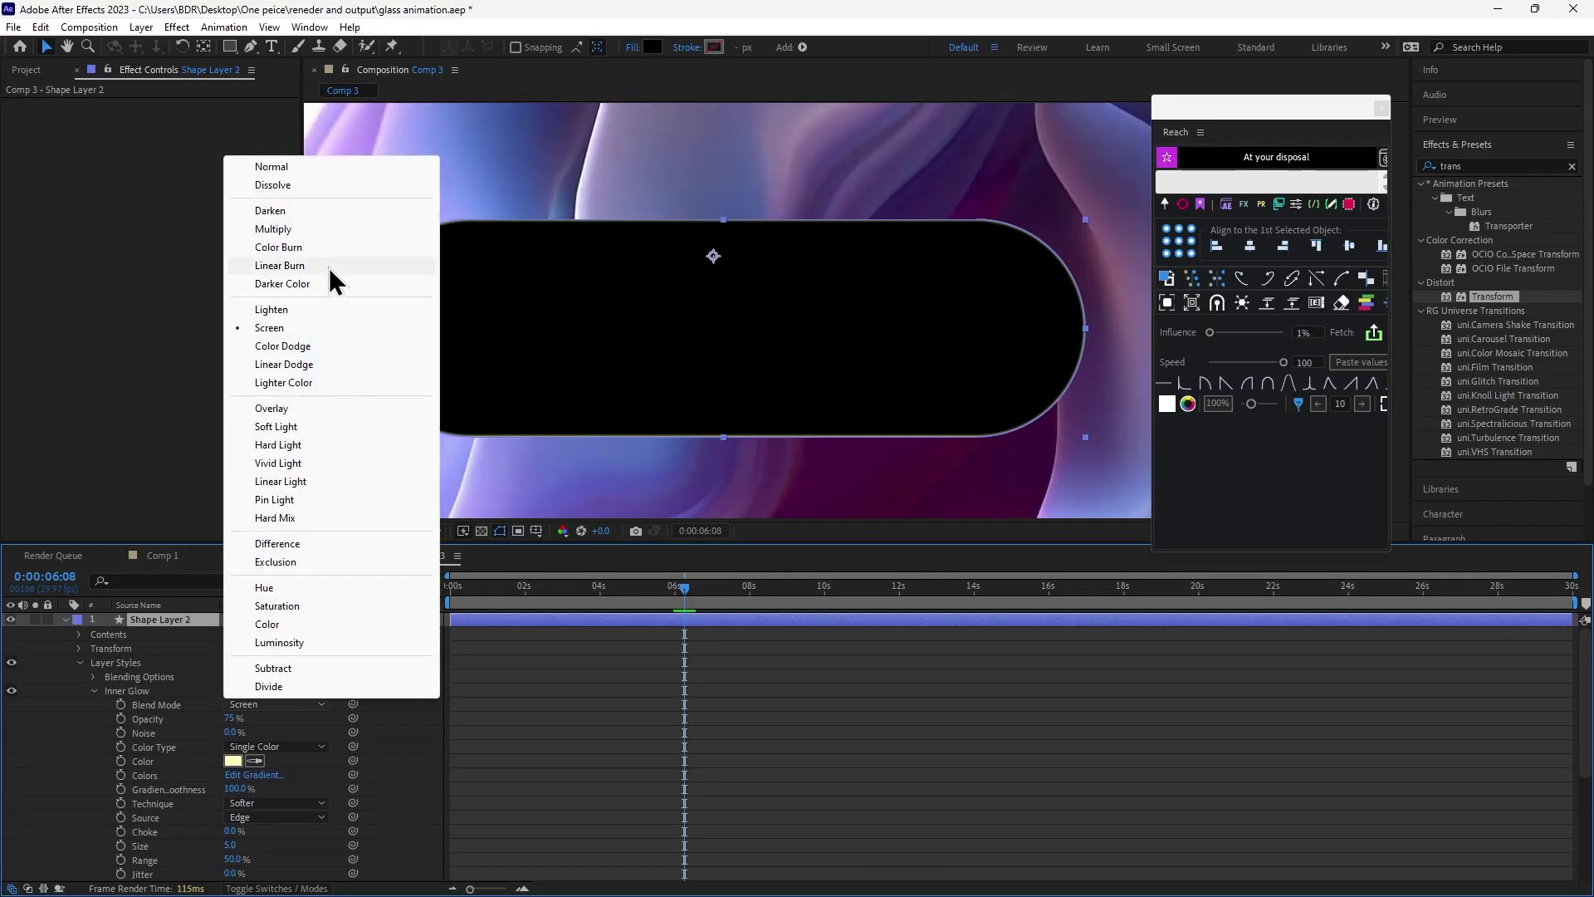
pyautogui.click(272, 167)
pyautogui.click(232, 760)
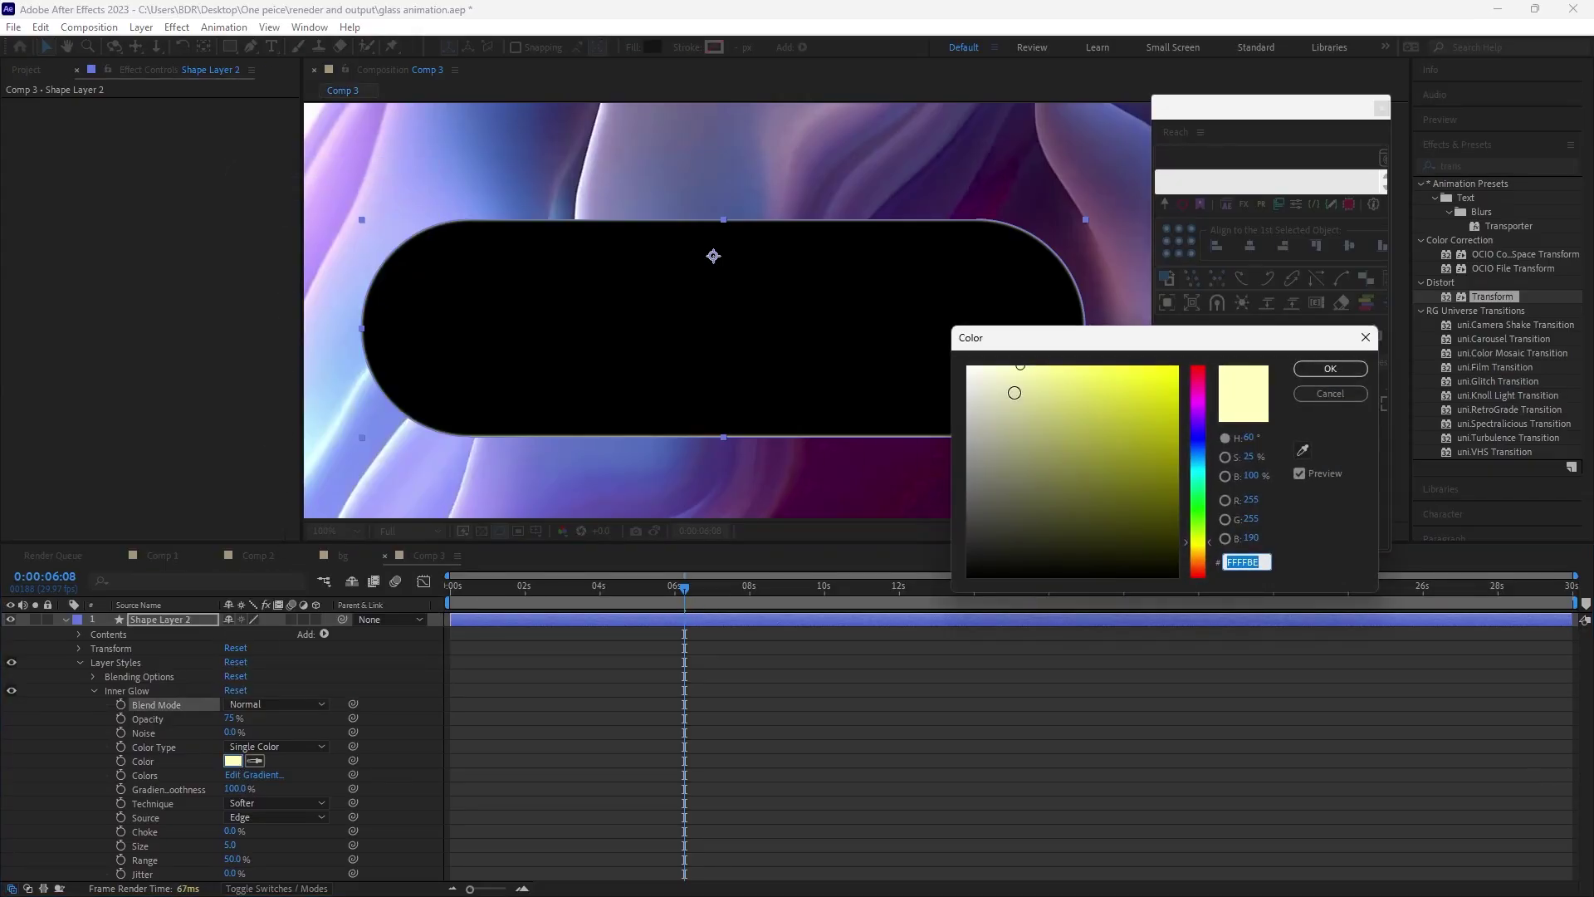
pyautogui.write('FFFFFF')
pyautogui.click(1329, 369)
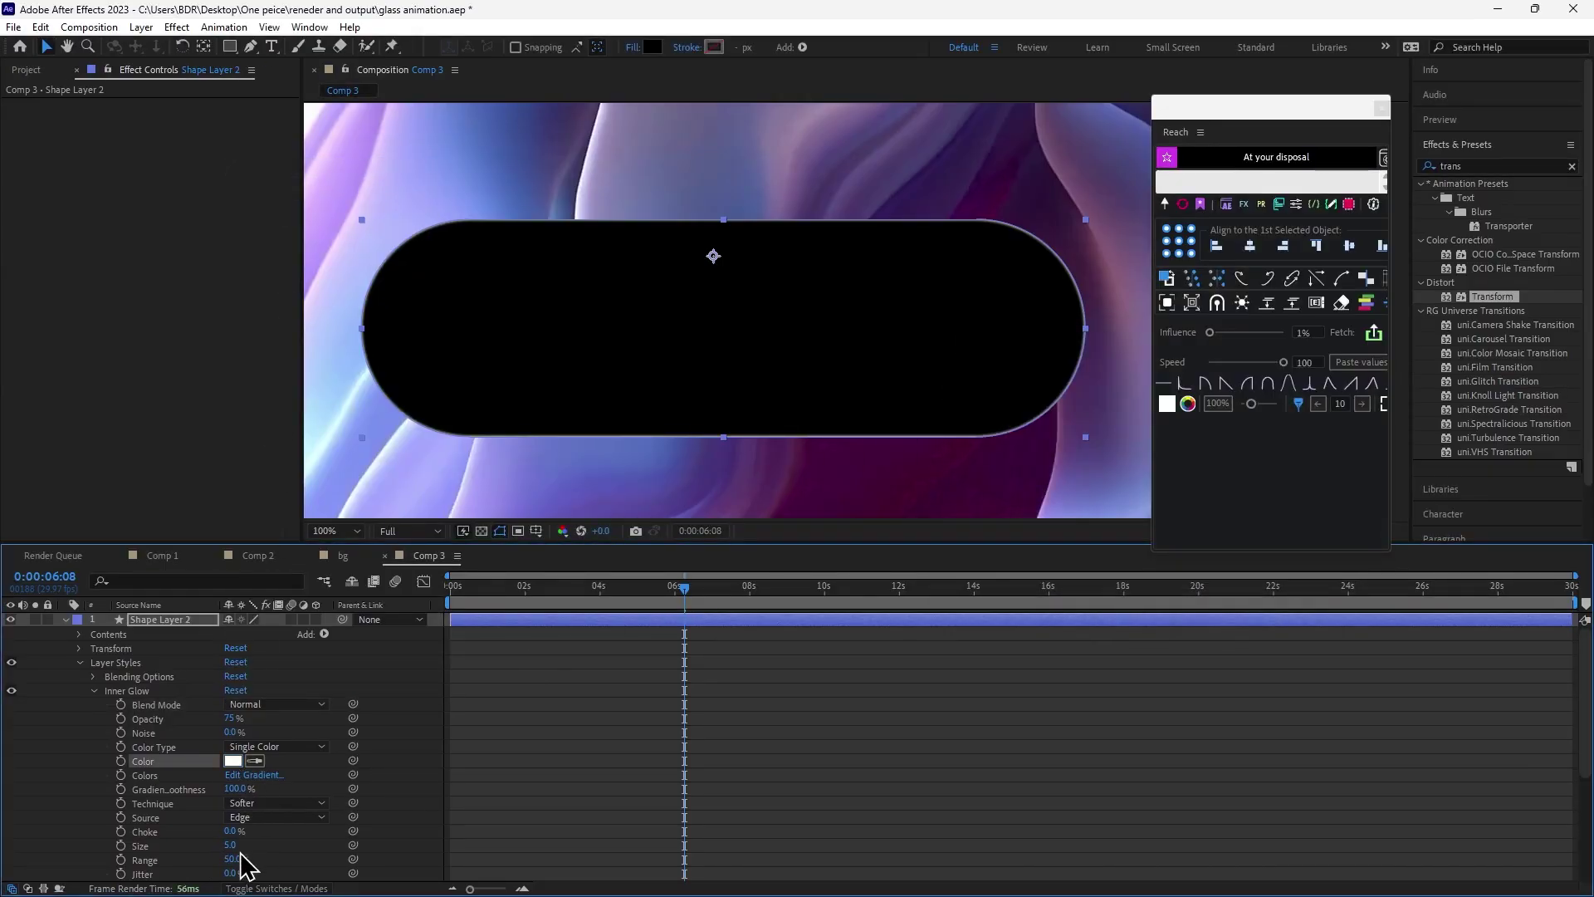
pyautogui.moveTo(231, 845); pyautogui.dragTo(273, 849)
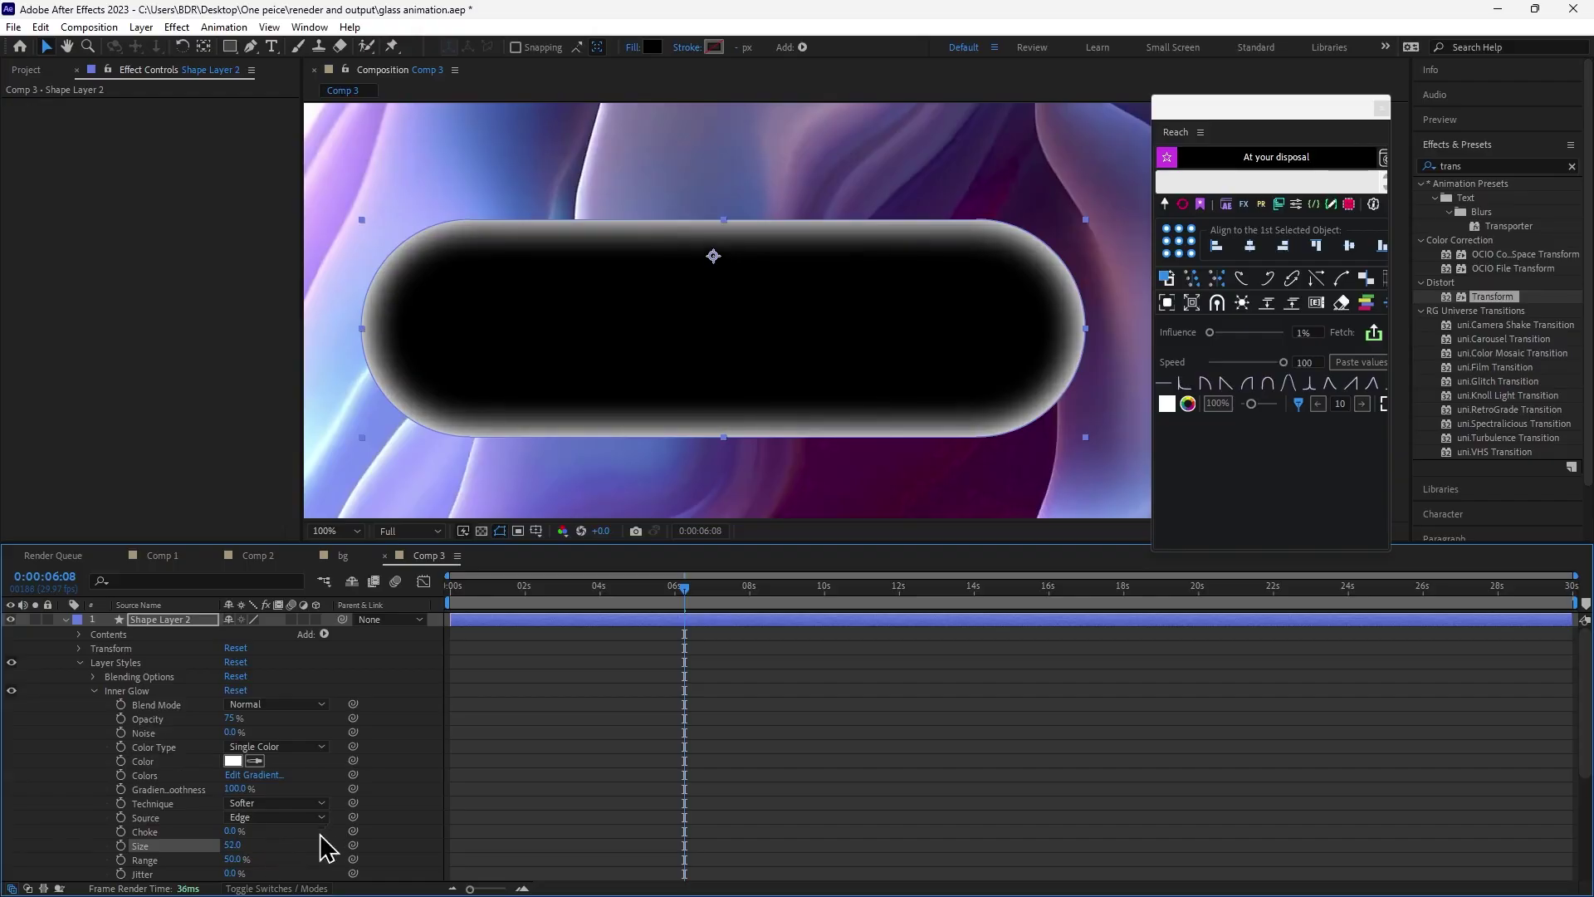
# Apply a Displacement Map effect to Shape Layer 1.
pyautogui.click(65, 619)
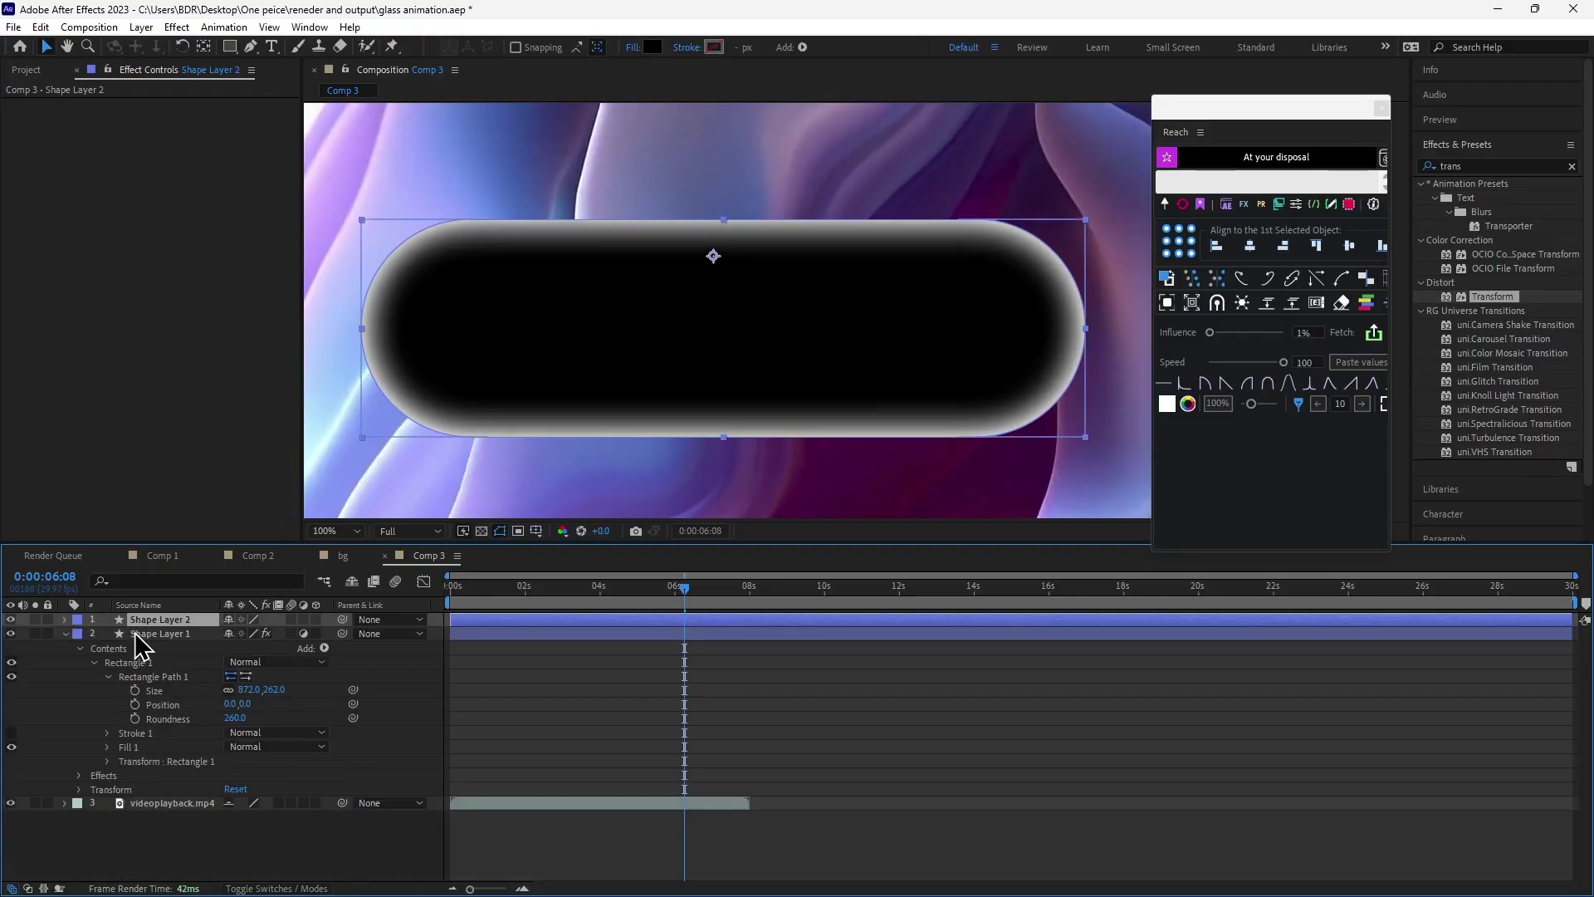
pyautogui.click(137, 634)
pyautogui.scroll(-6, 126, 465)
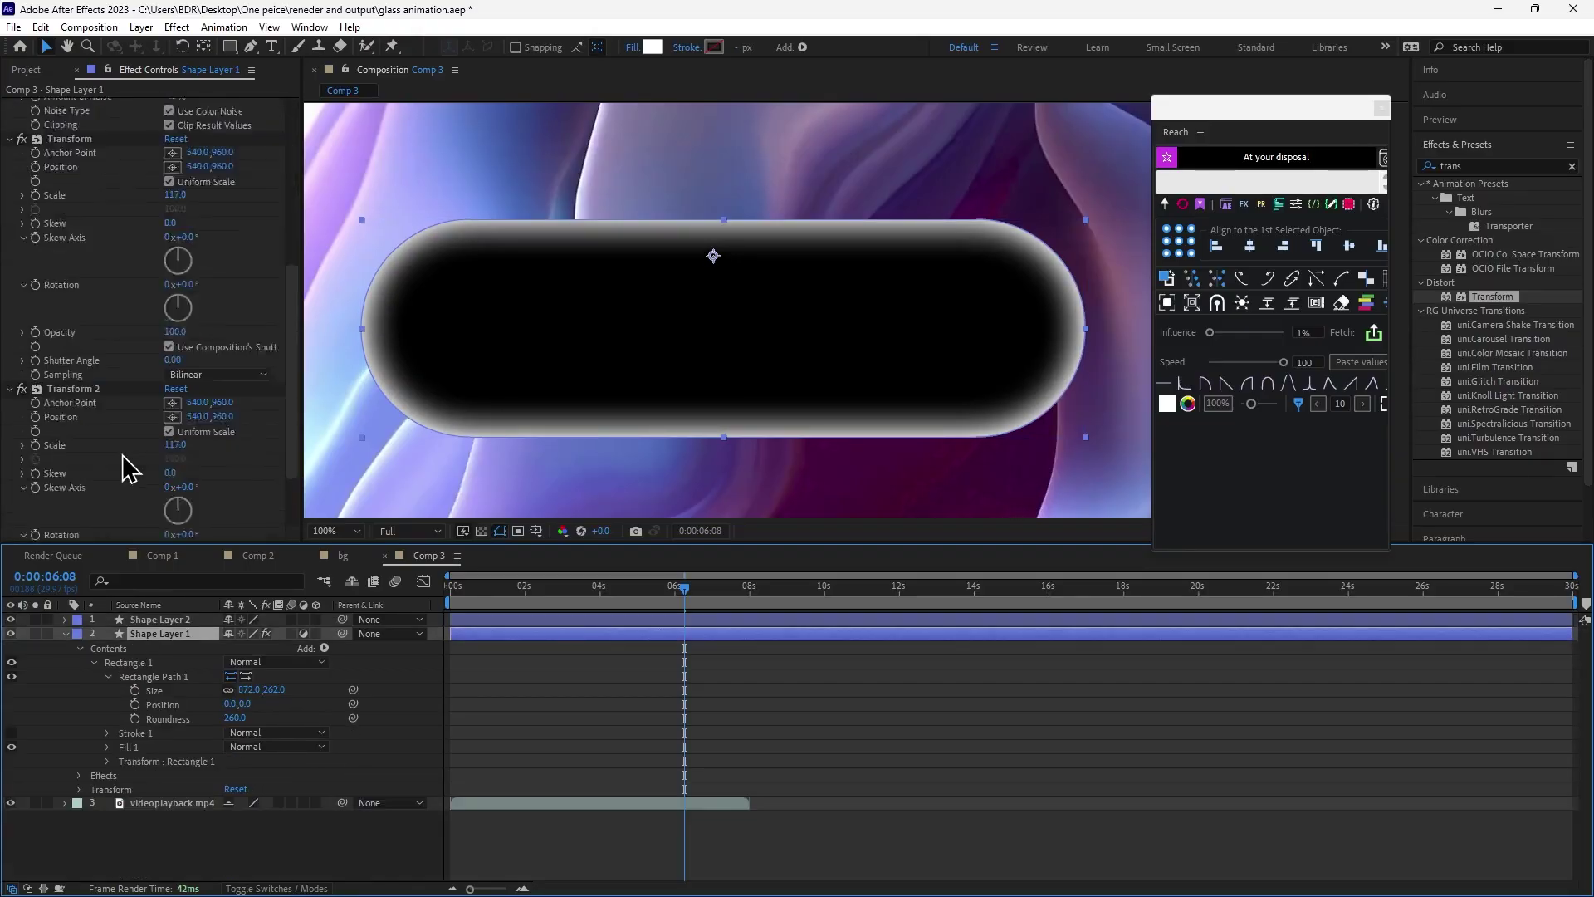
pyautogui.click(19, 296)
pyautogui.doubleClick(1461, 166)
pyautogui.write('displa')
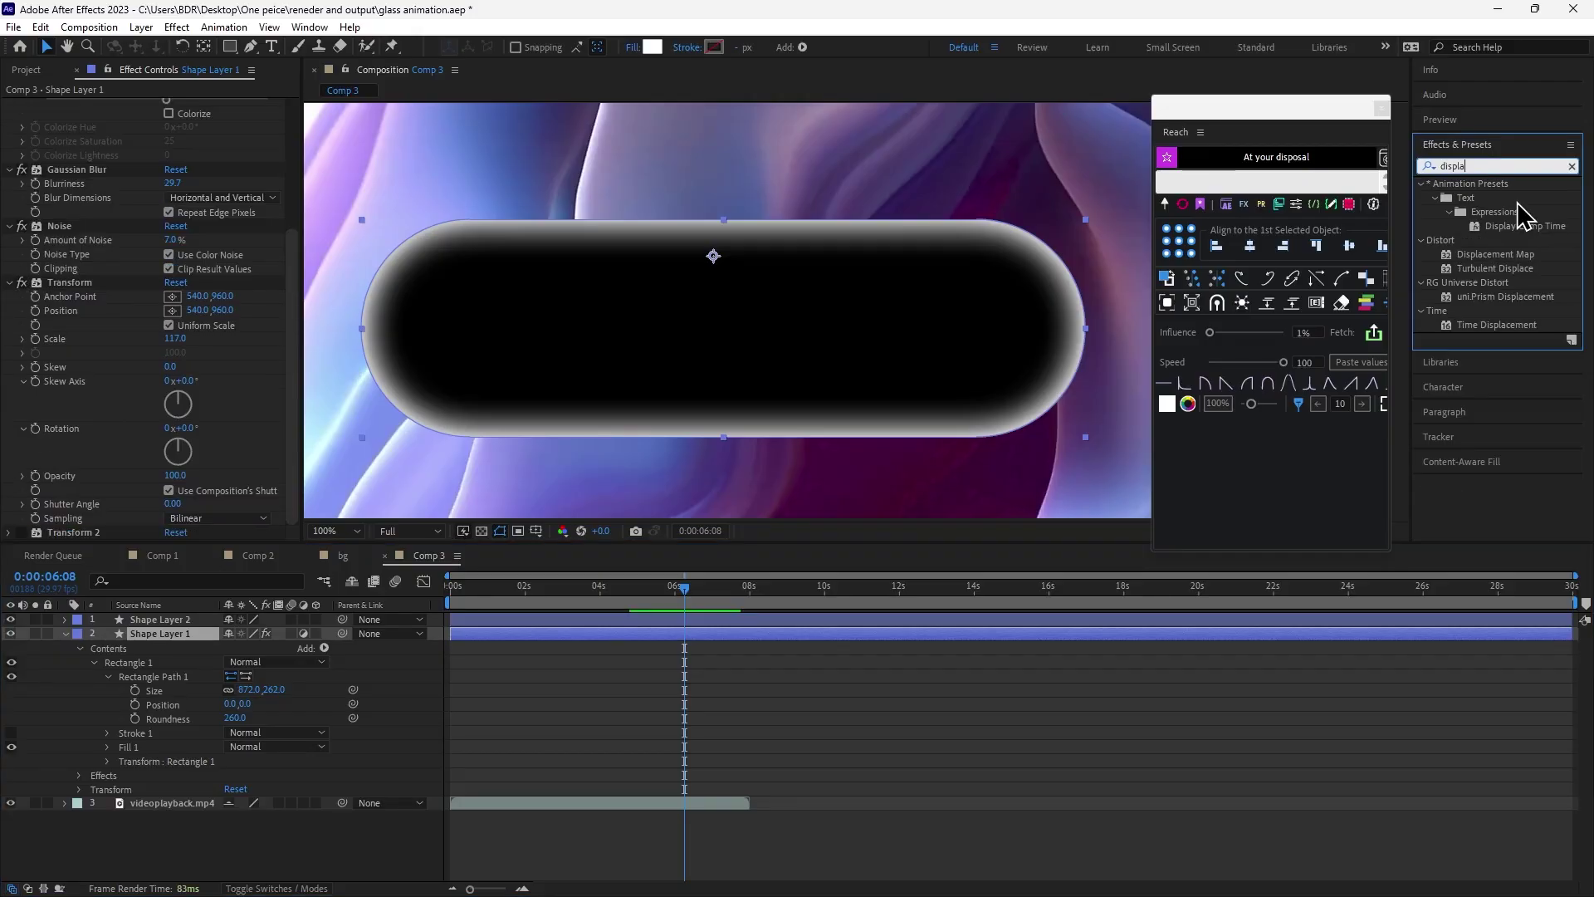
pyautogui.moveTo(1487, 256); pyautogui.dragTo(1014, 635)
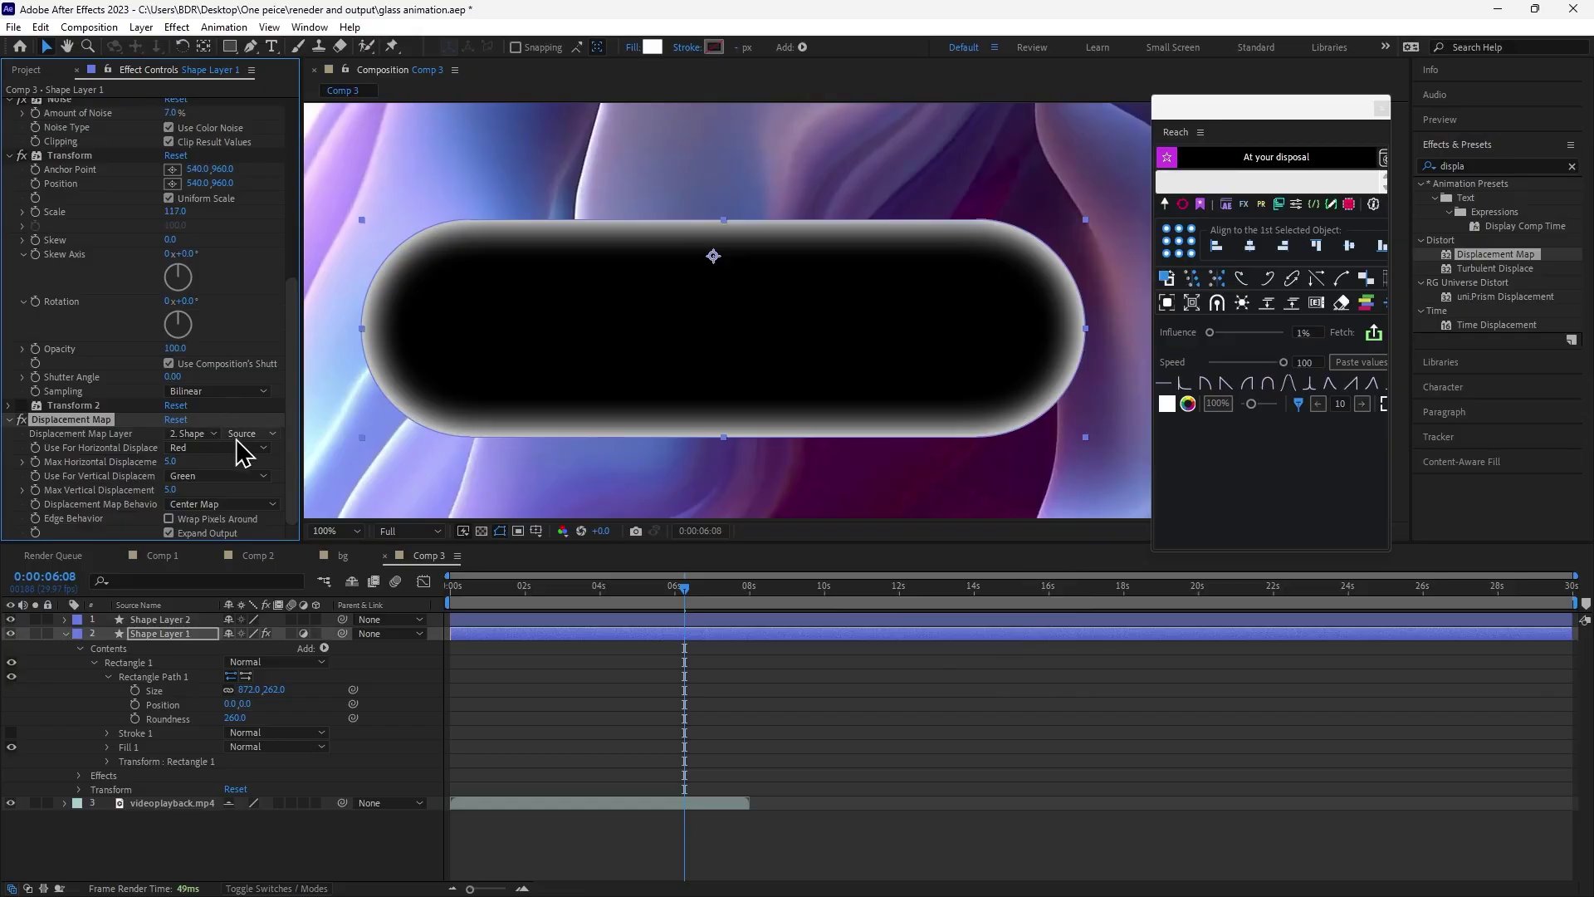
# Use Shape Layer 2's effects and masks as the map, with Luminance for horizontal displacement.
pyautogui.click(210, 433)
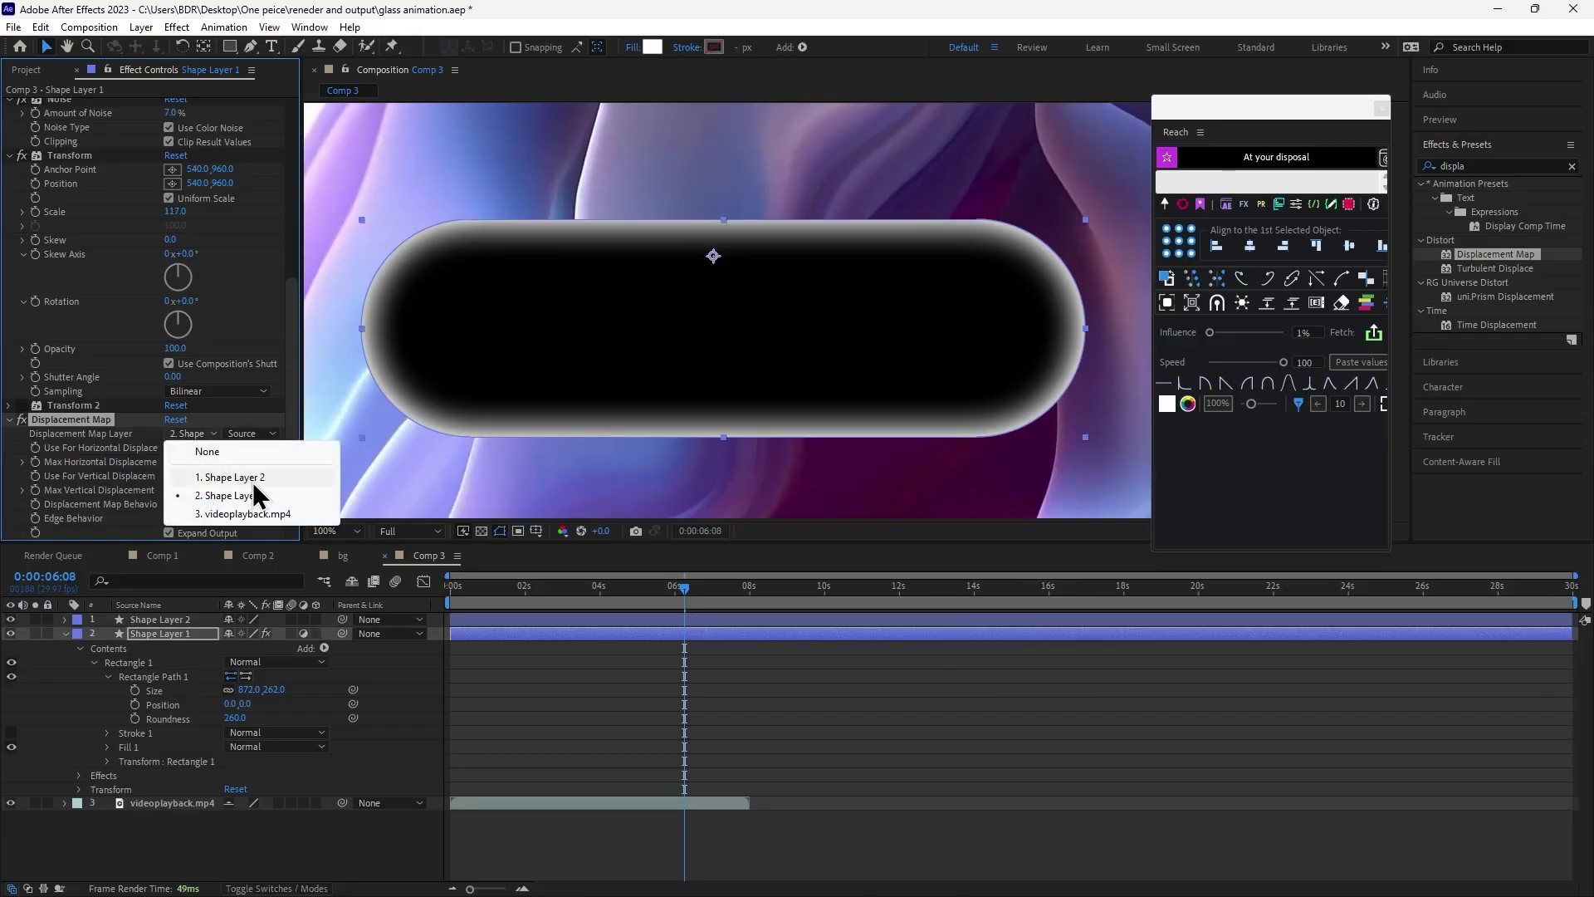
pyautogui.click(252, 480)
pyautogui.click(242, 434)
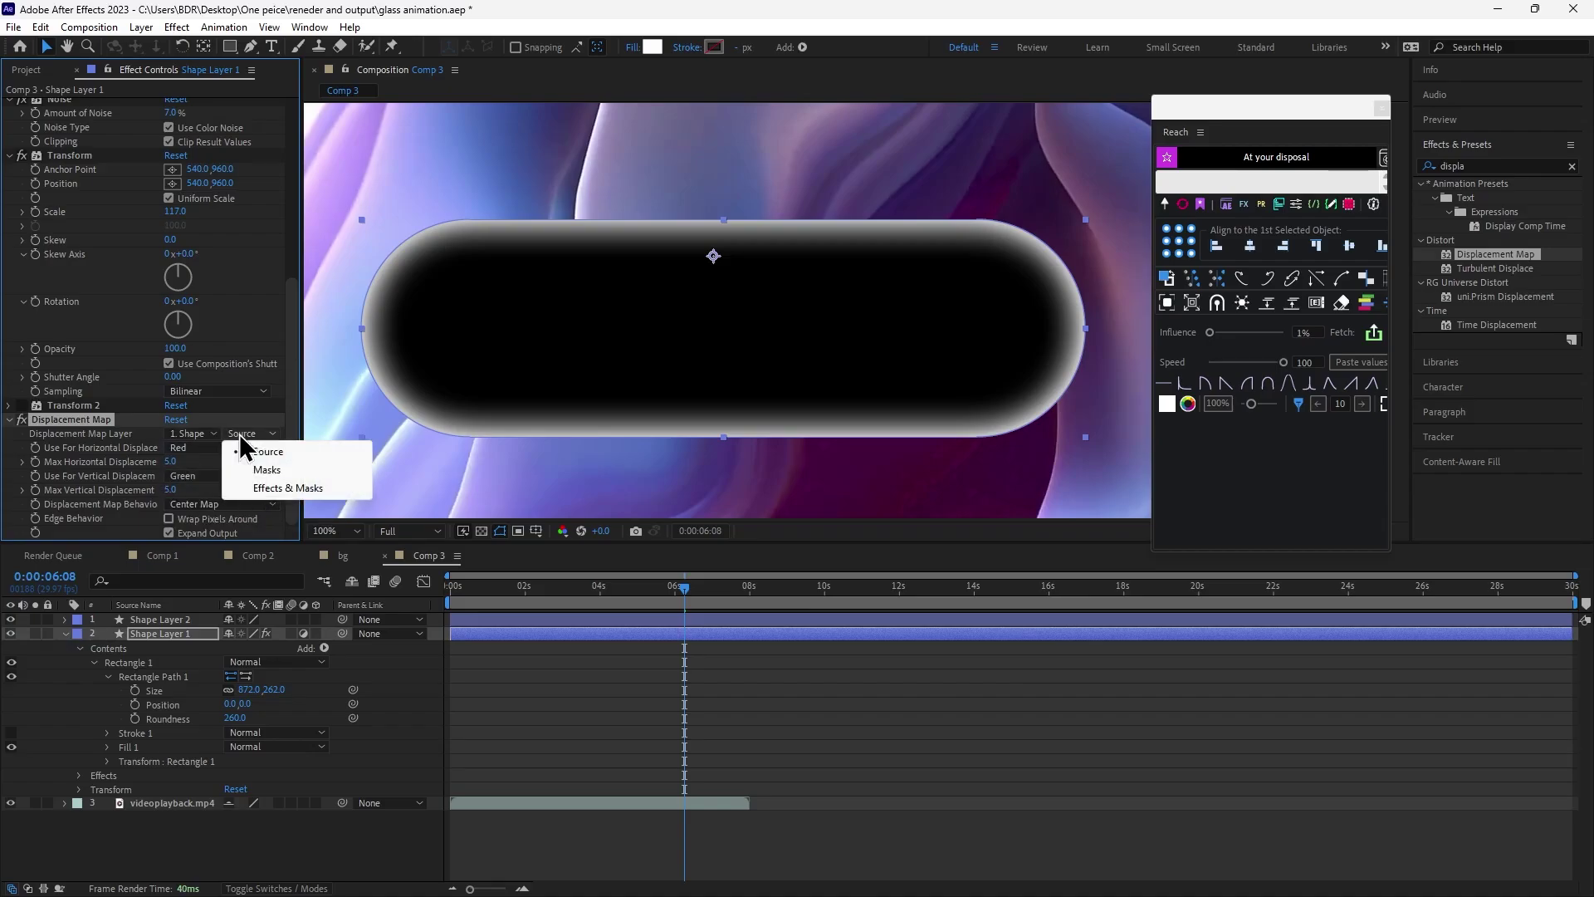
pyautogui.click(287, 488)
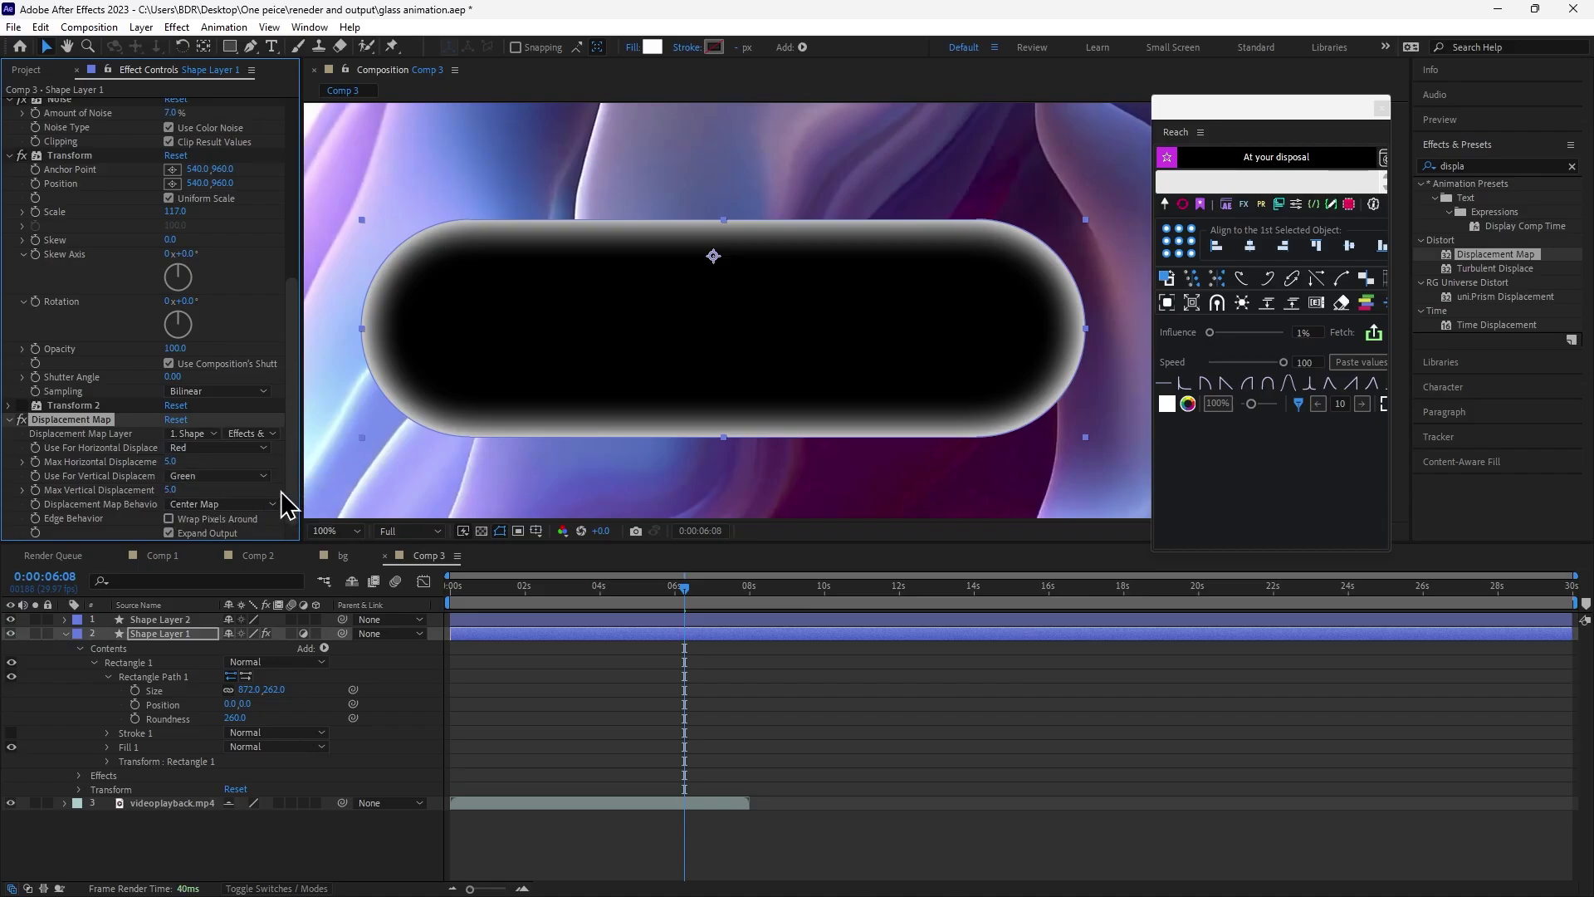
pyautogui.click(223, 449)
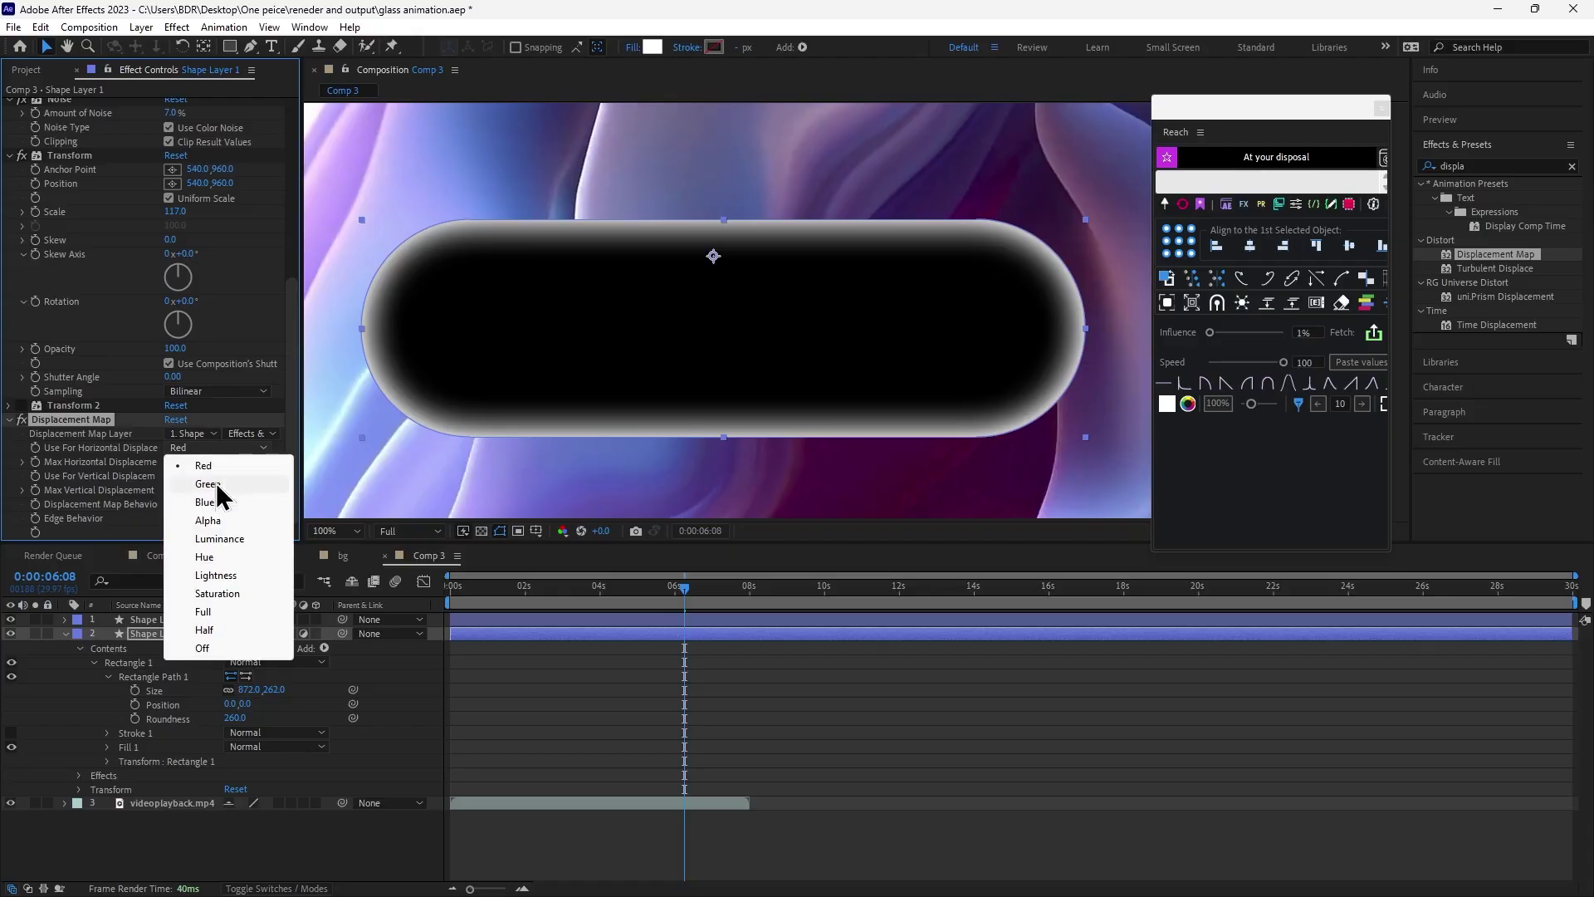
pyautogui.click(219, 539)
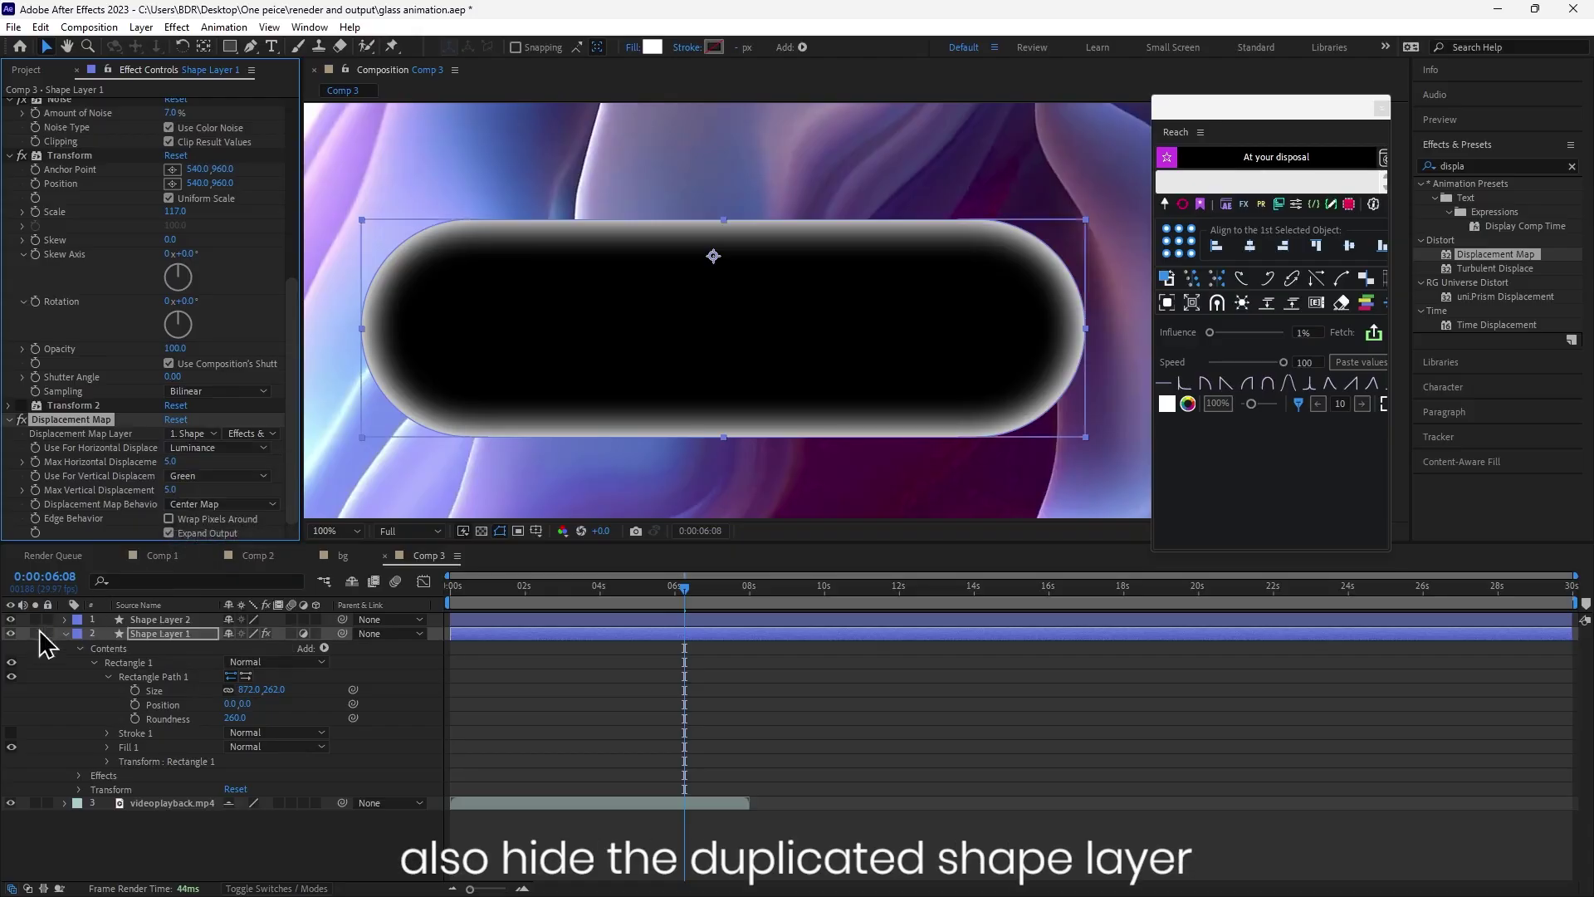
# Hide Shape Layer 2, use Luminance for vertical displacement, and tune horizontal displacement to 69.
pyautogui.click(11, 621)
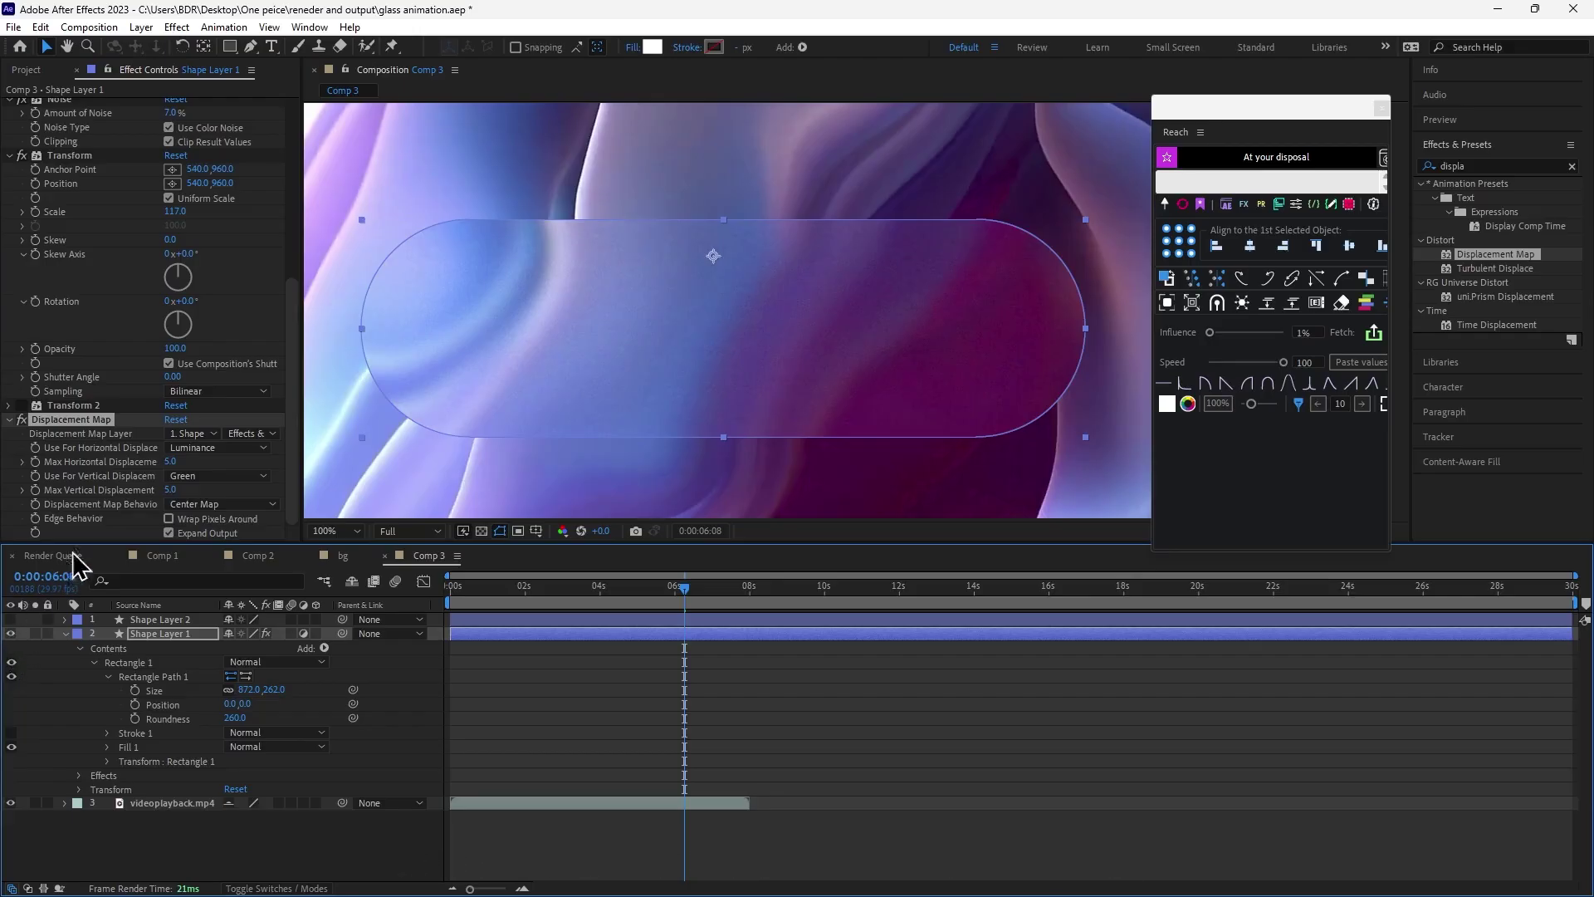
pyautogui.click(239, 476)
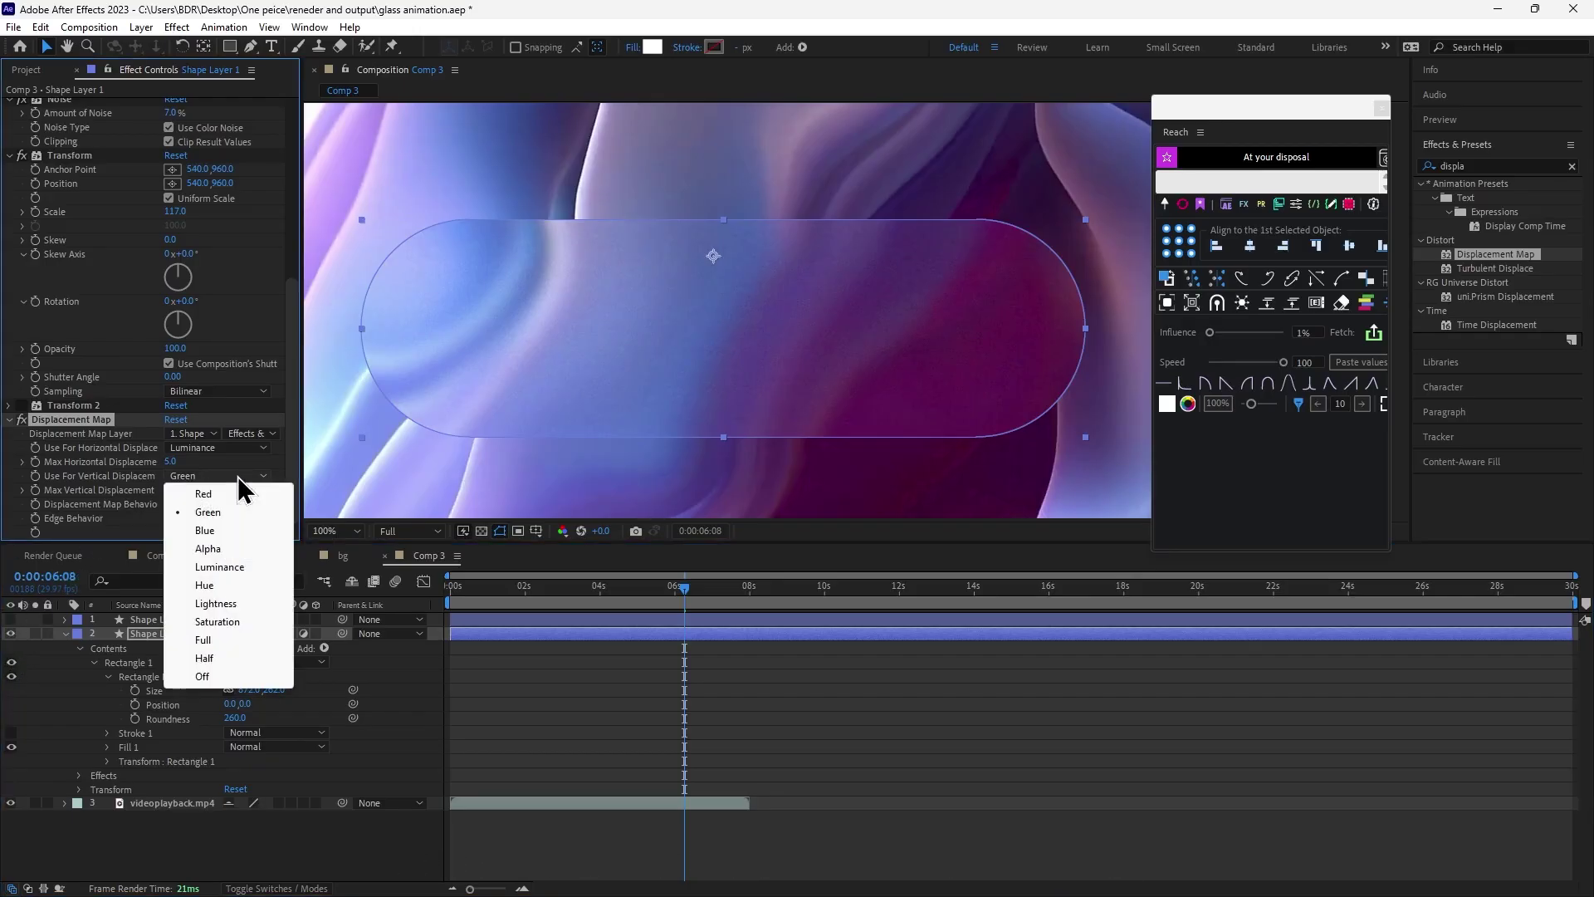
pyautogui.click(220, 567)
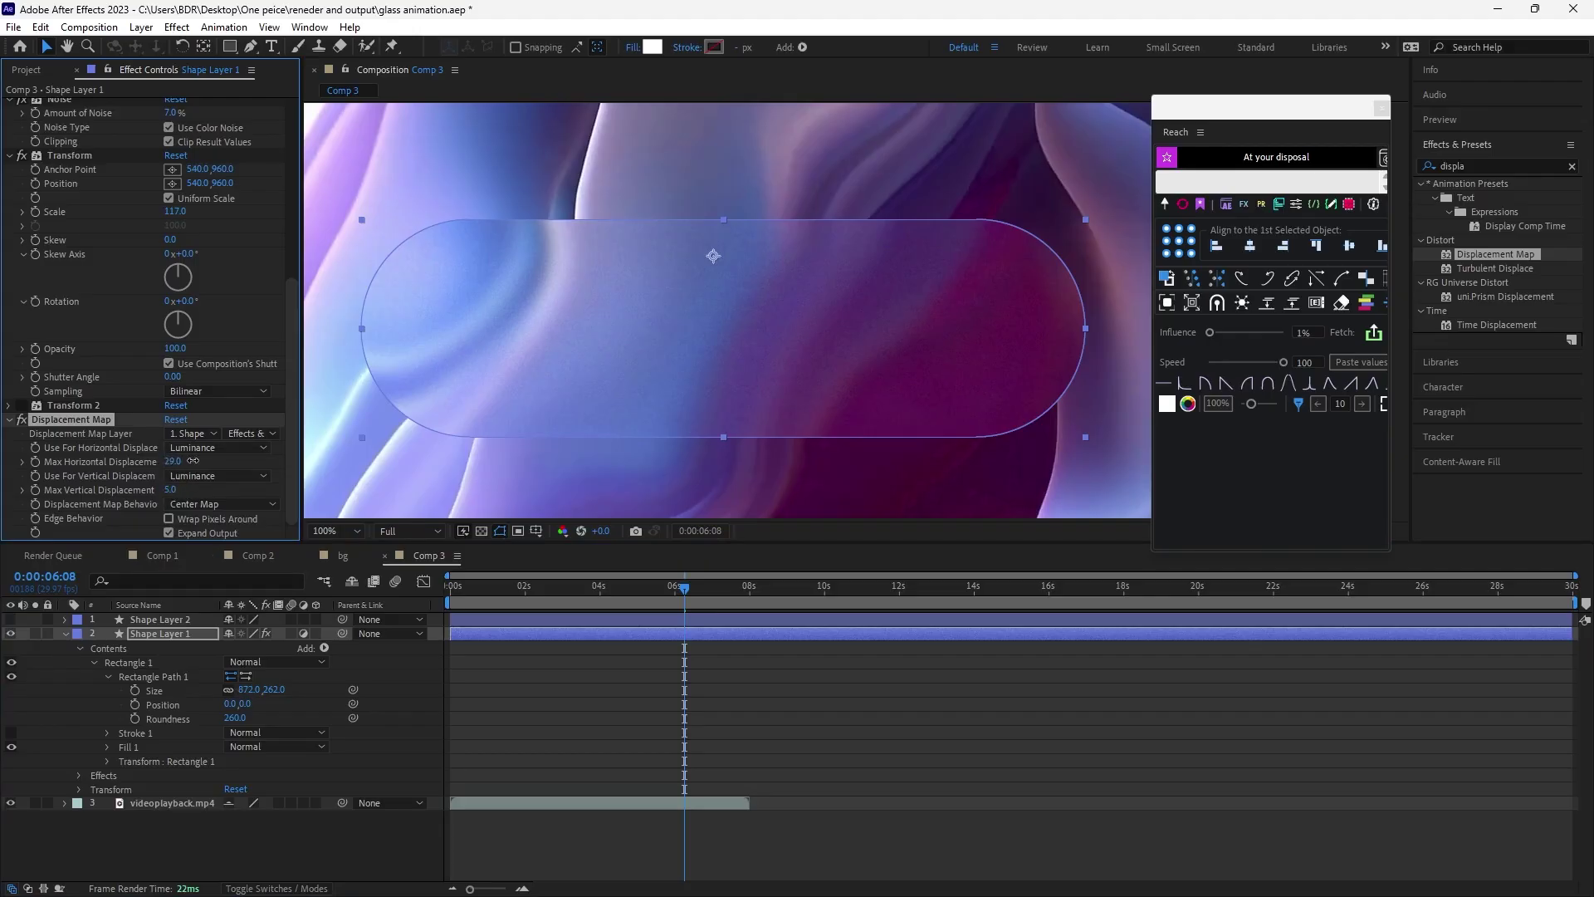
pyautogui.moveTo(192, 460); pyautogui.dragTo(232, 465)
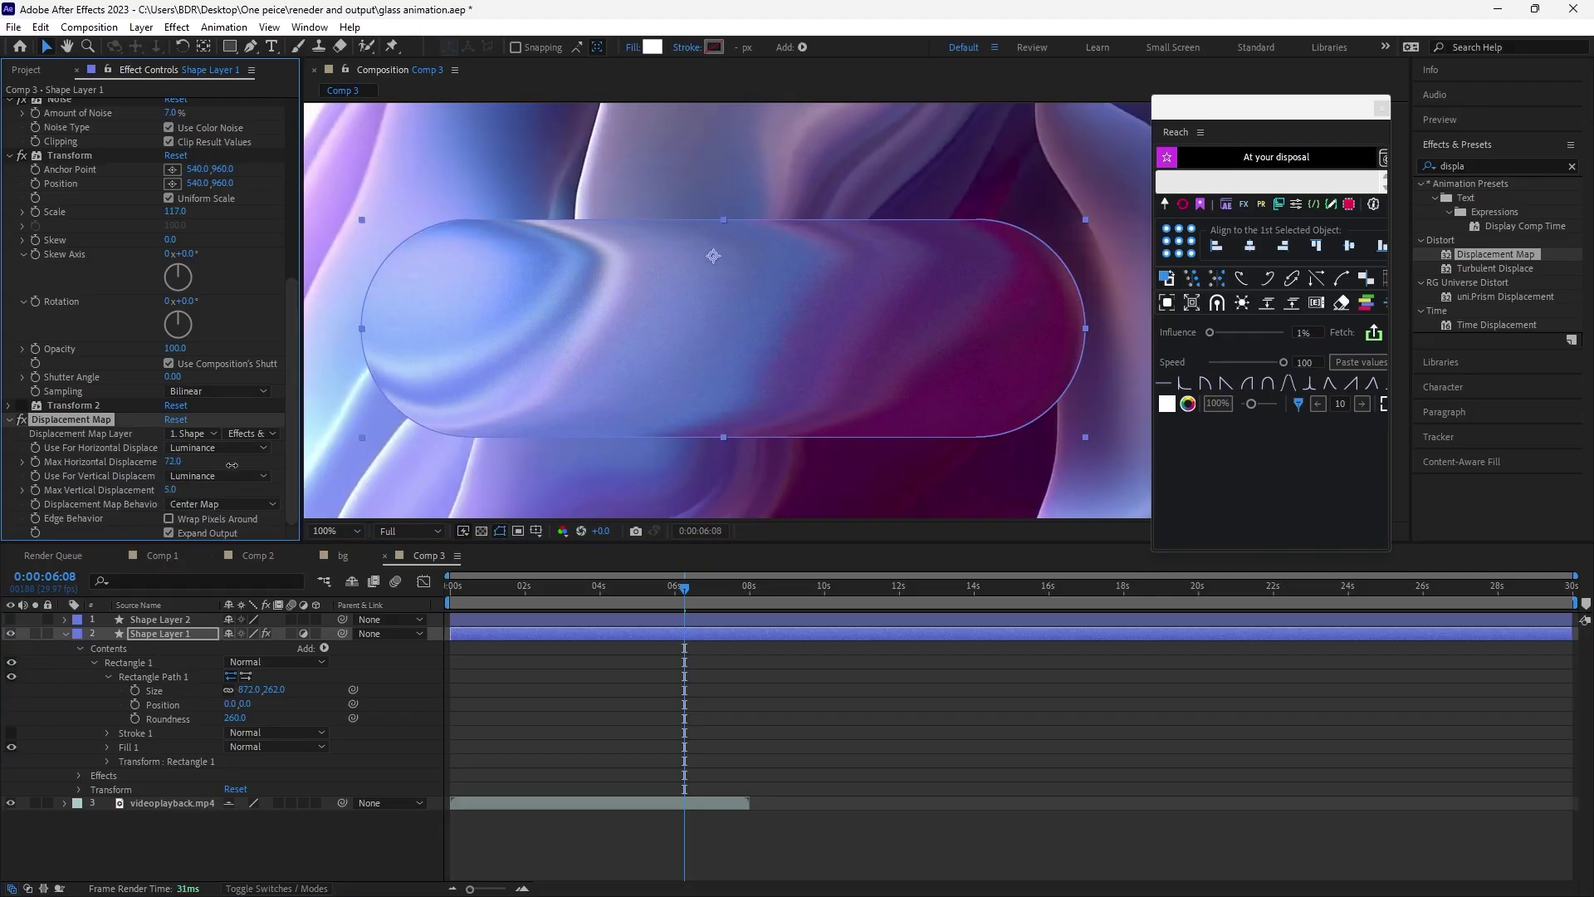
pyautogui.moveTo(231, 465); pyautogui.dragTo(174, 462)
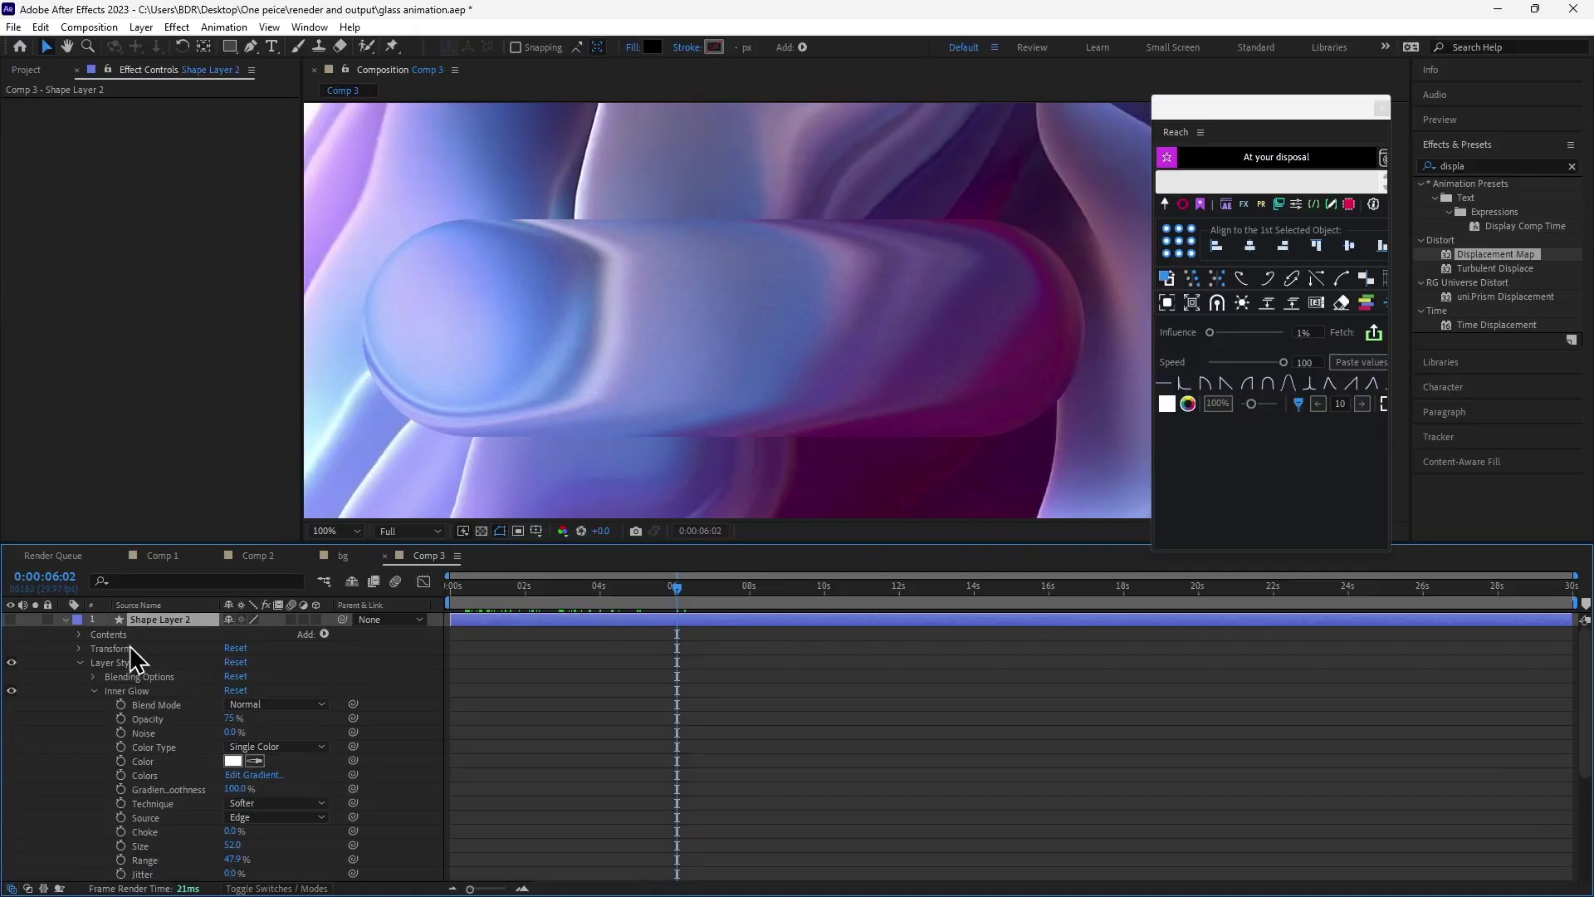
# Adjust Shape Layer 2's Inner Glow to size 59 with 10% choke.
pyautogui.scroll(-3, 189, 780)
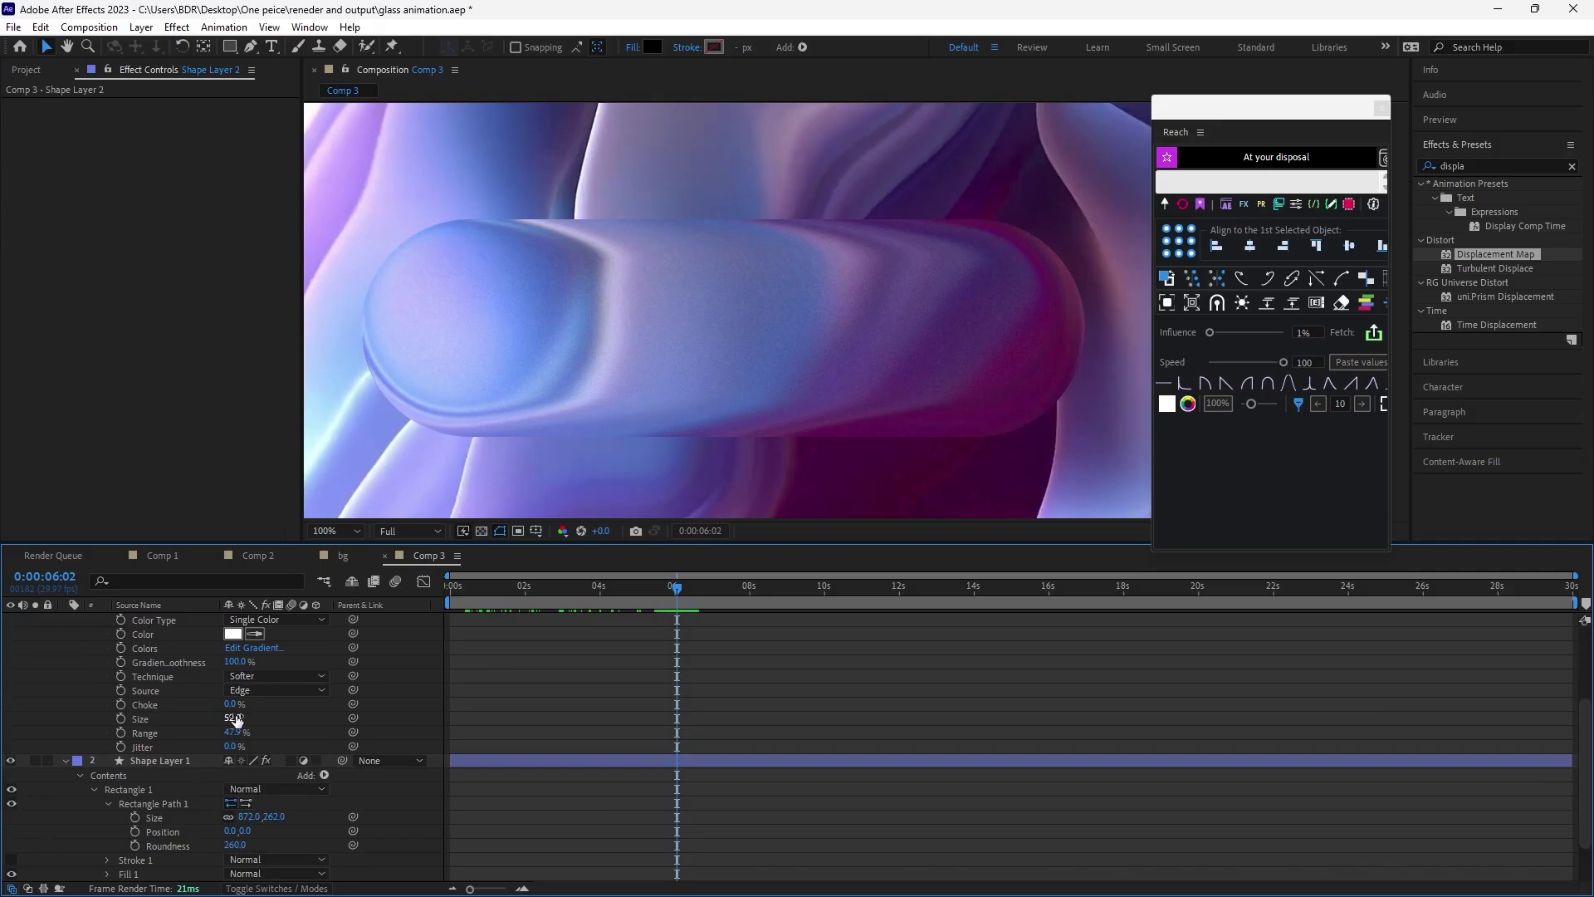
pyautogui.moveTo(236, 716)
pyautogui.mouseDown()
pyautogui.moveTo(196, 712)
pyautogui.moveTo(250, 715)
pyautogui.moveTo(235, 700)
pyautogui.mouseUp()
pyautogui.scroll(5, 66, 627)
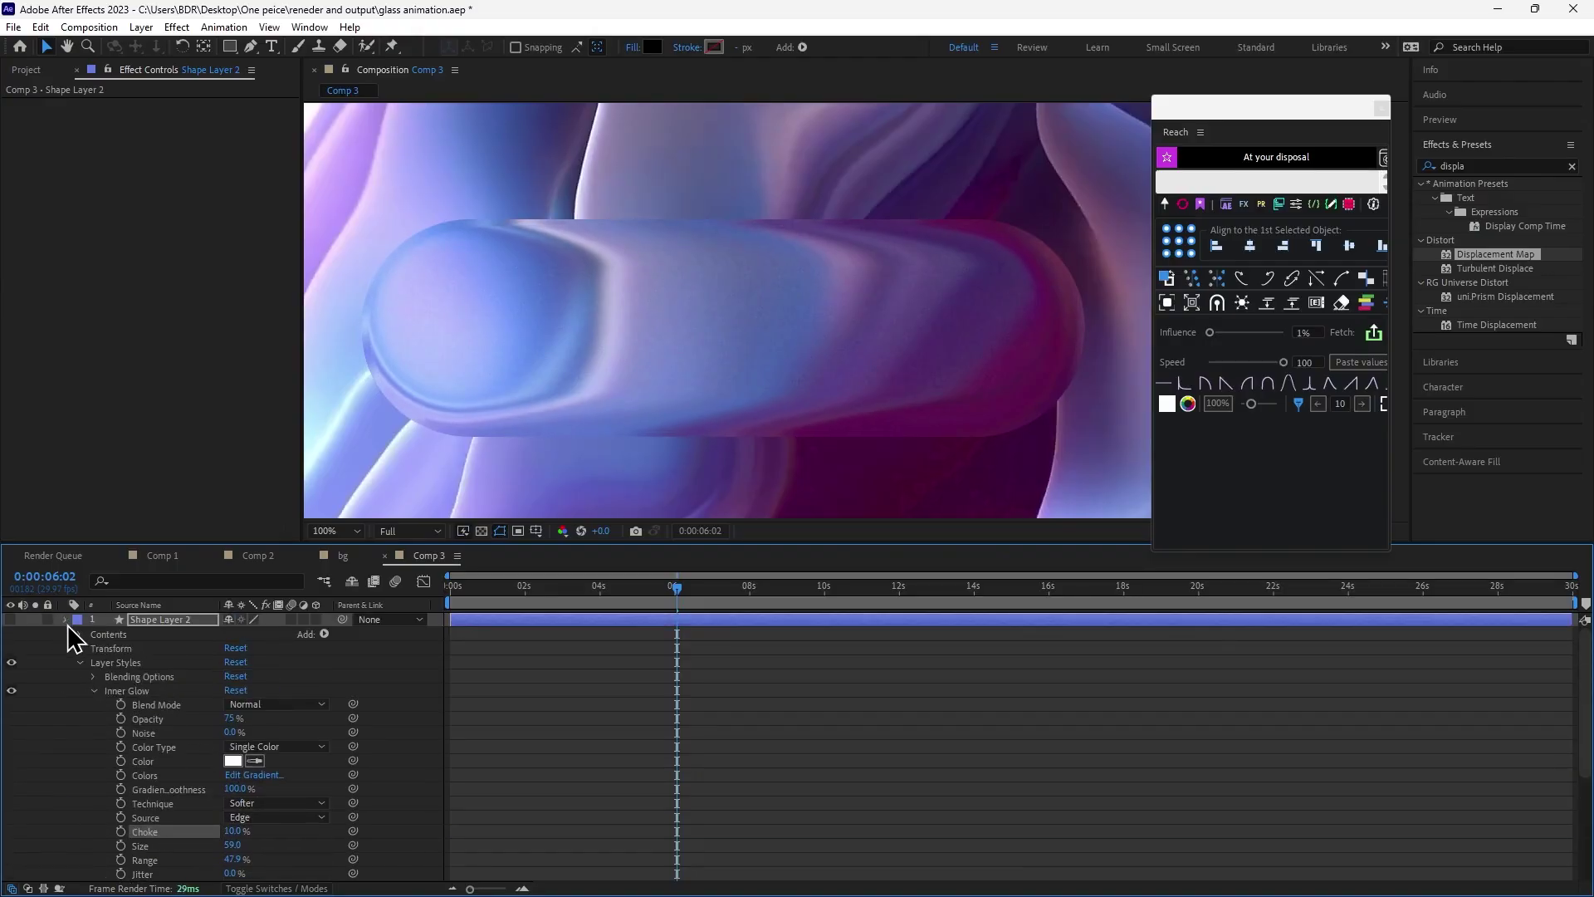
pyautogui.click(65, 621)
# Duplicate Shape Layer 2 into Shape Layer 3 and set its fill to None.
pyautogui.click(64, 634)
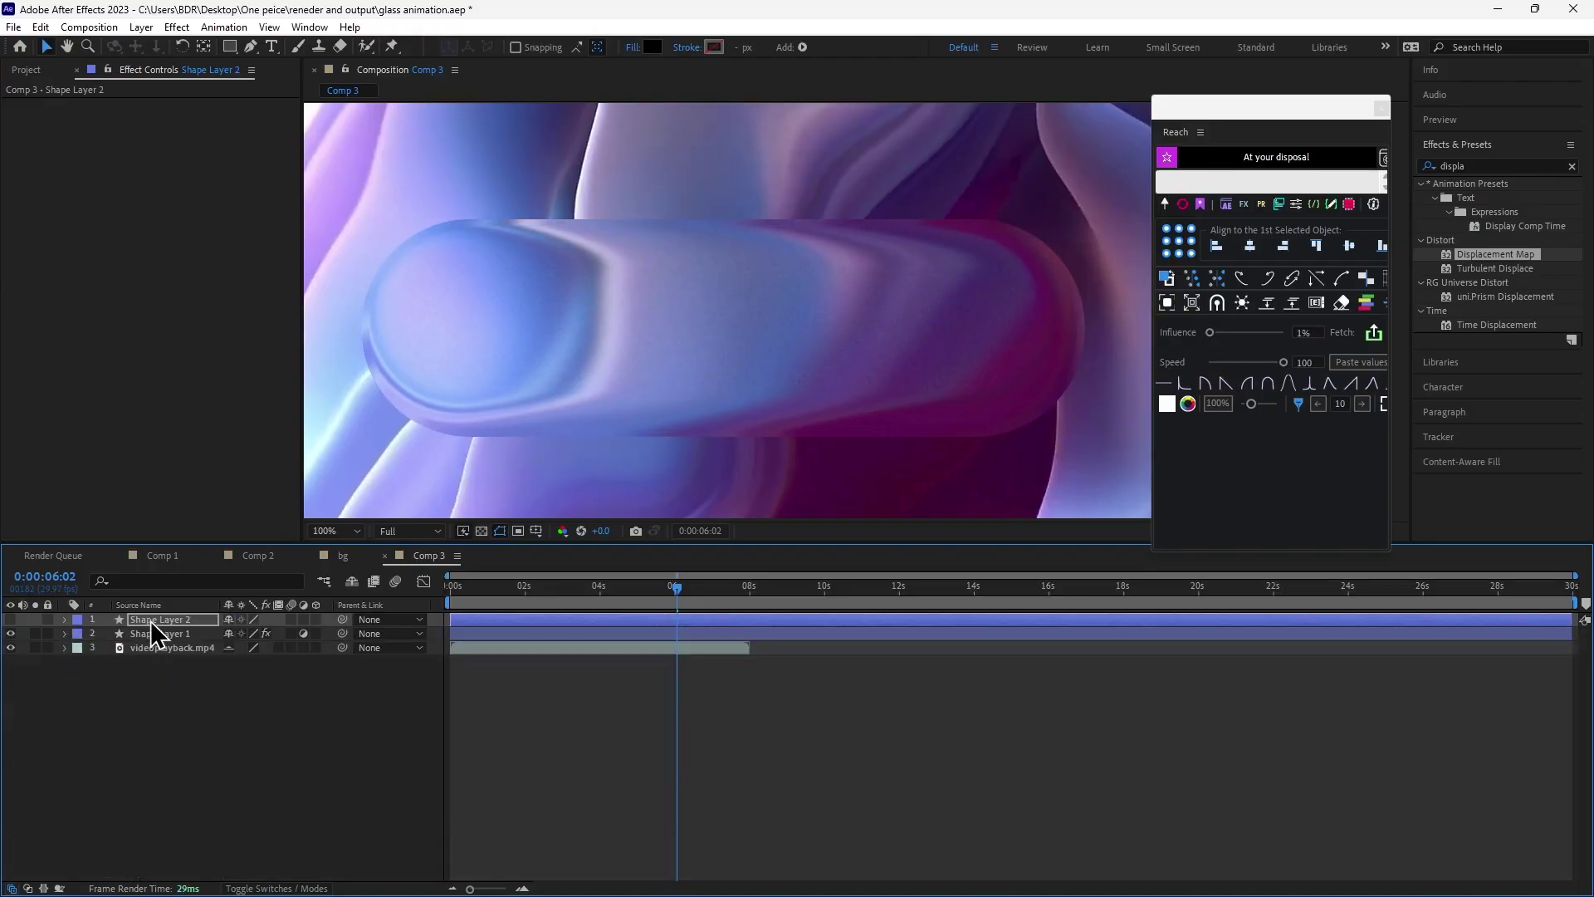
pyautogui.hotkey('ctrl', 'd')
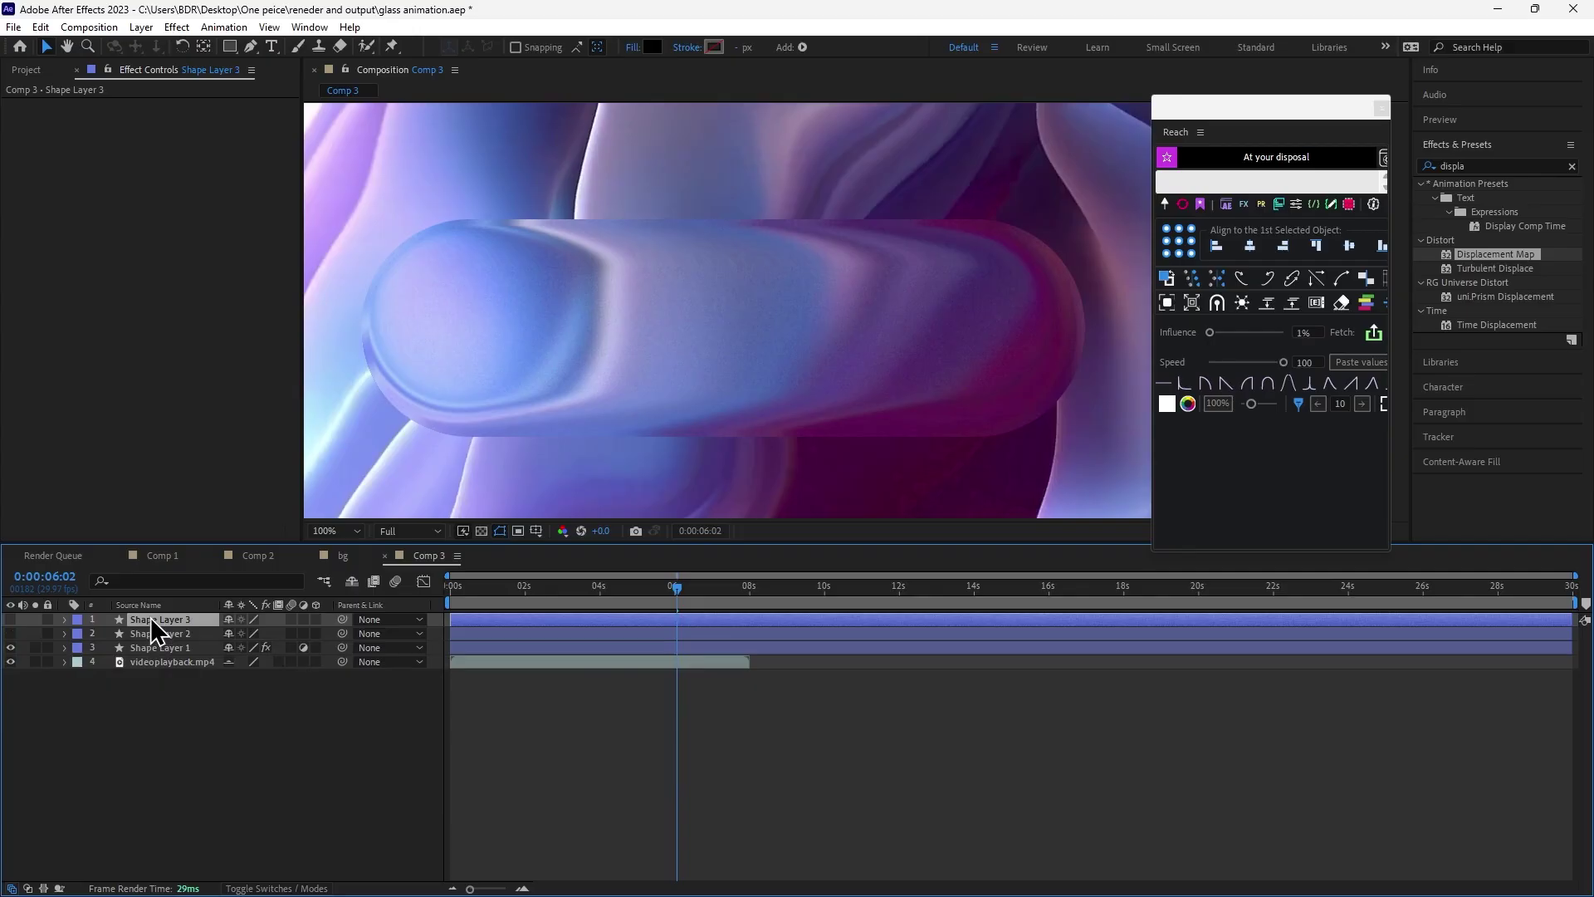
pyautogui.click(632, 47)
pyautogui.click(712, 410)
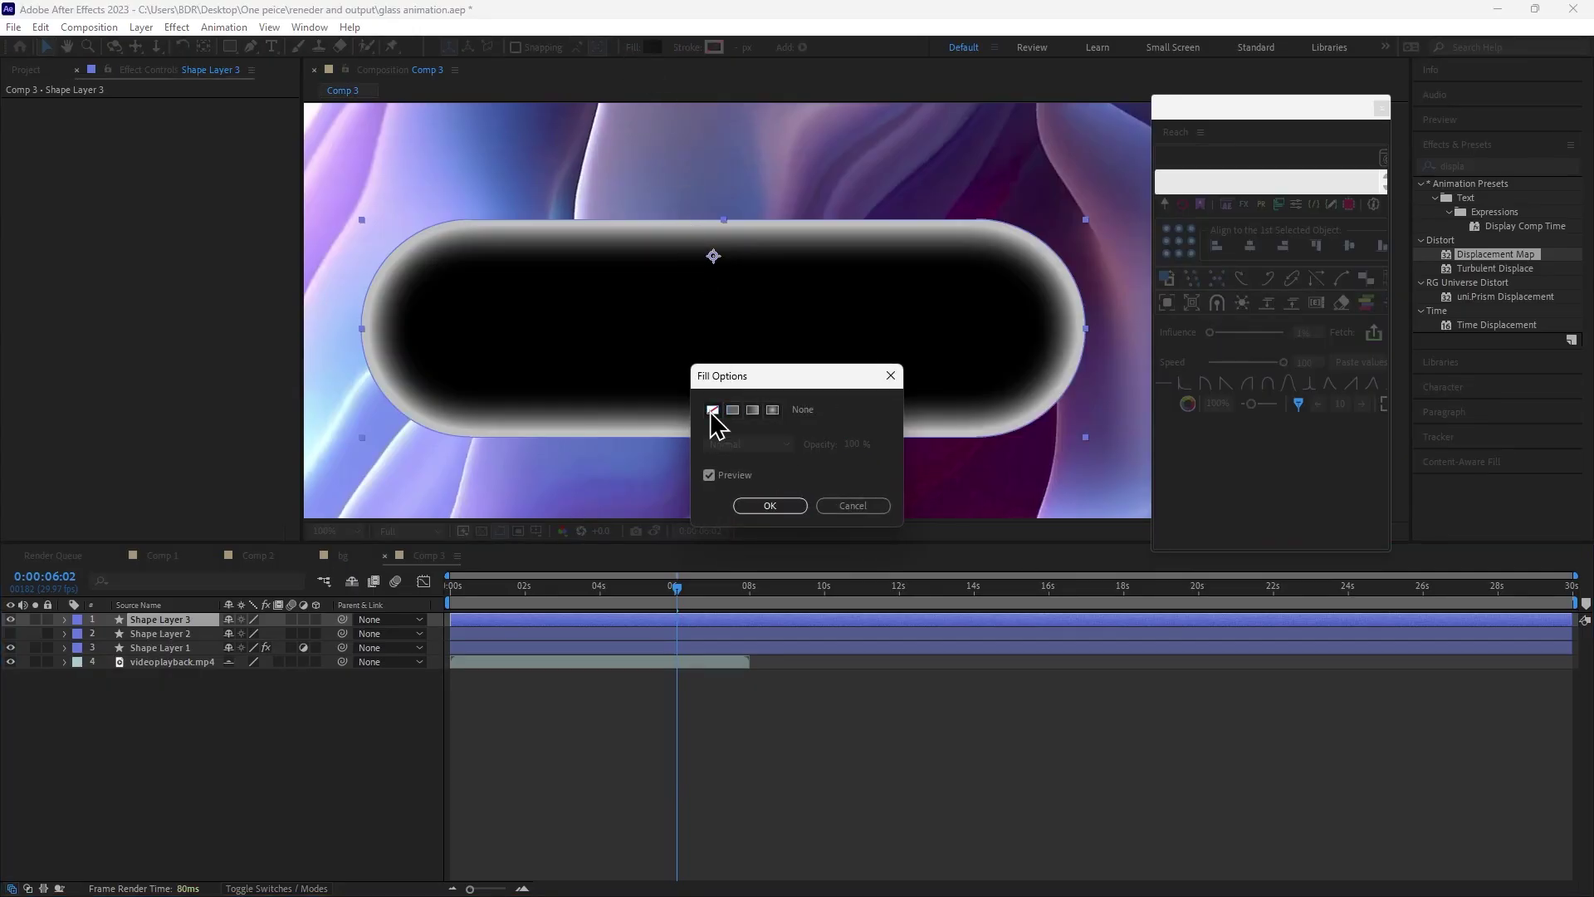
pyautogui.click(788, 507)
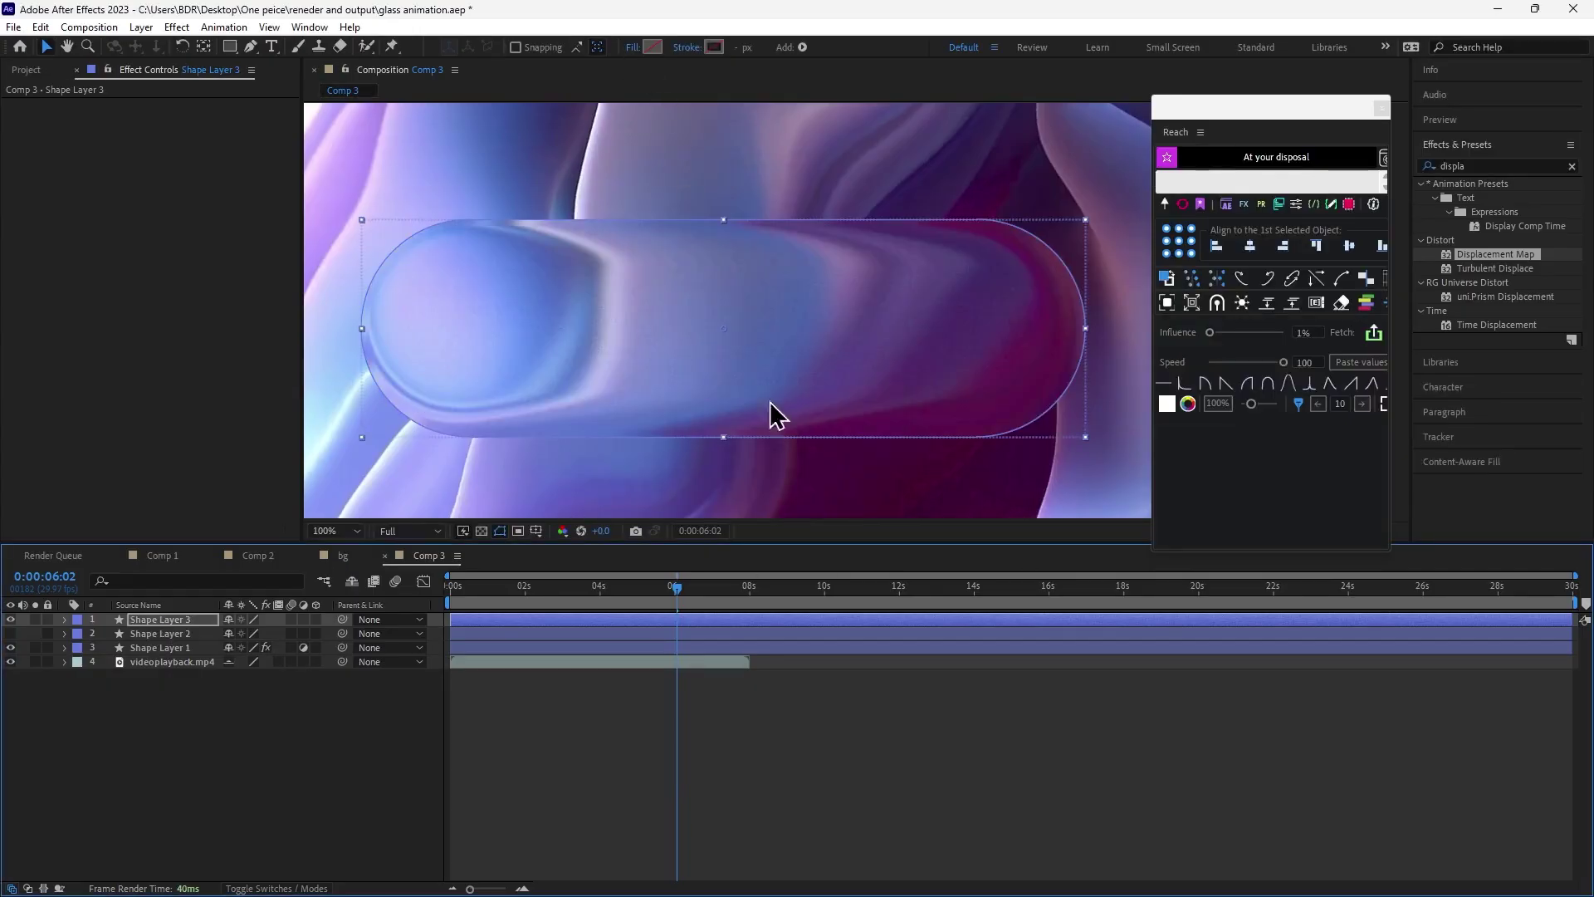
# Give Shape Layer 3 a 1 px white (FFFFFF) stroke.
pyautogui.click(713, 47)
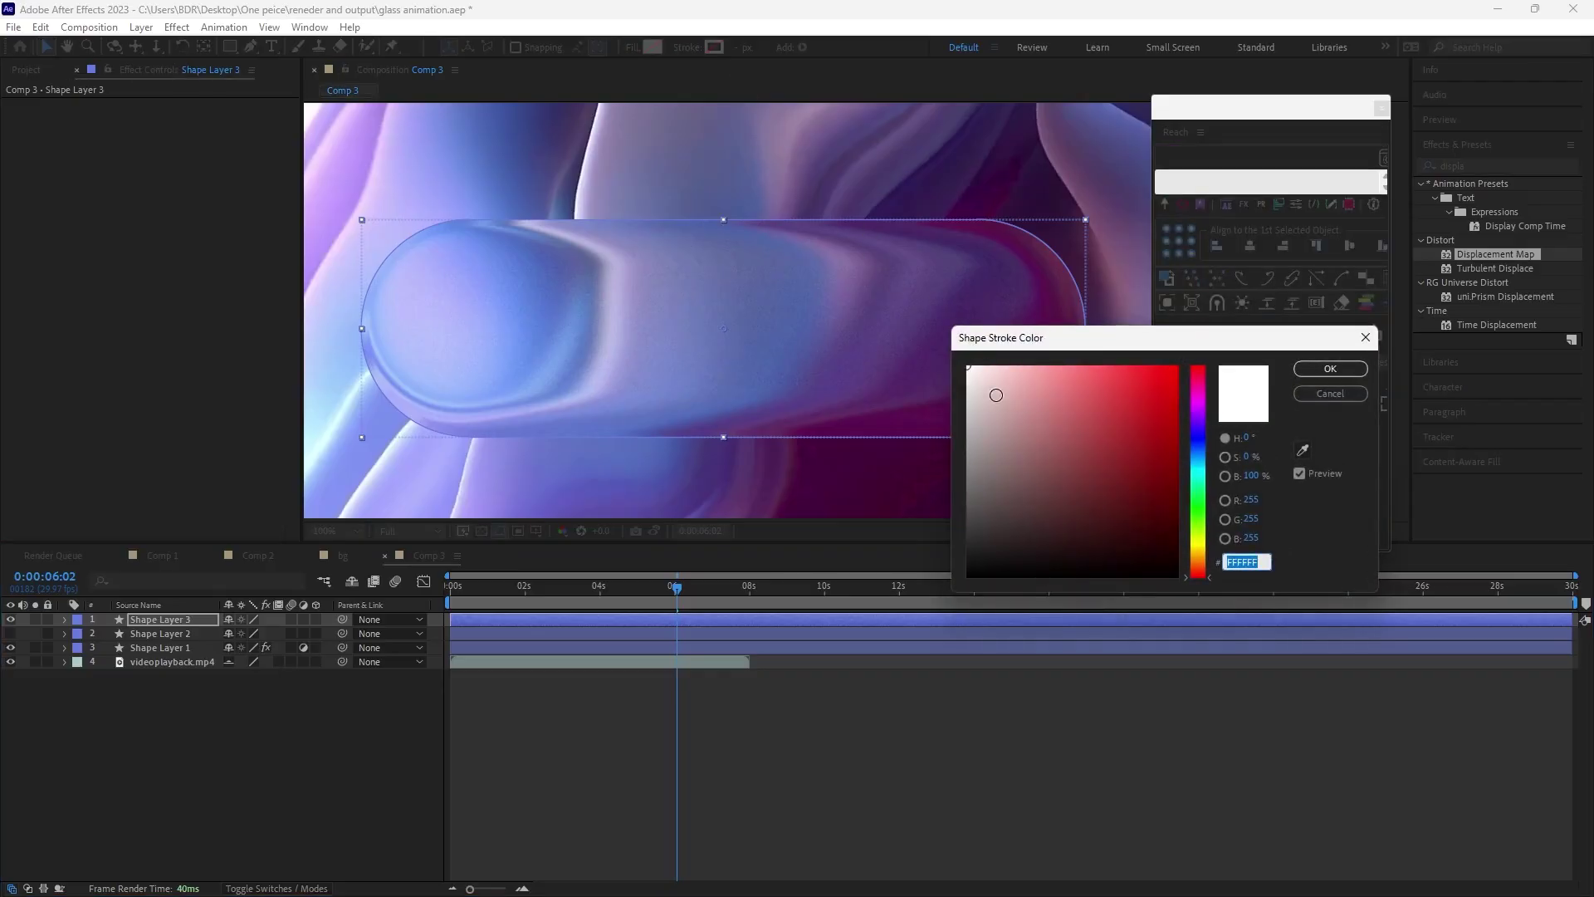
pyautogui.click(1330, 370)
pyautogui.click(65, 620)
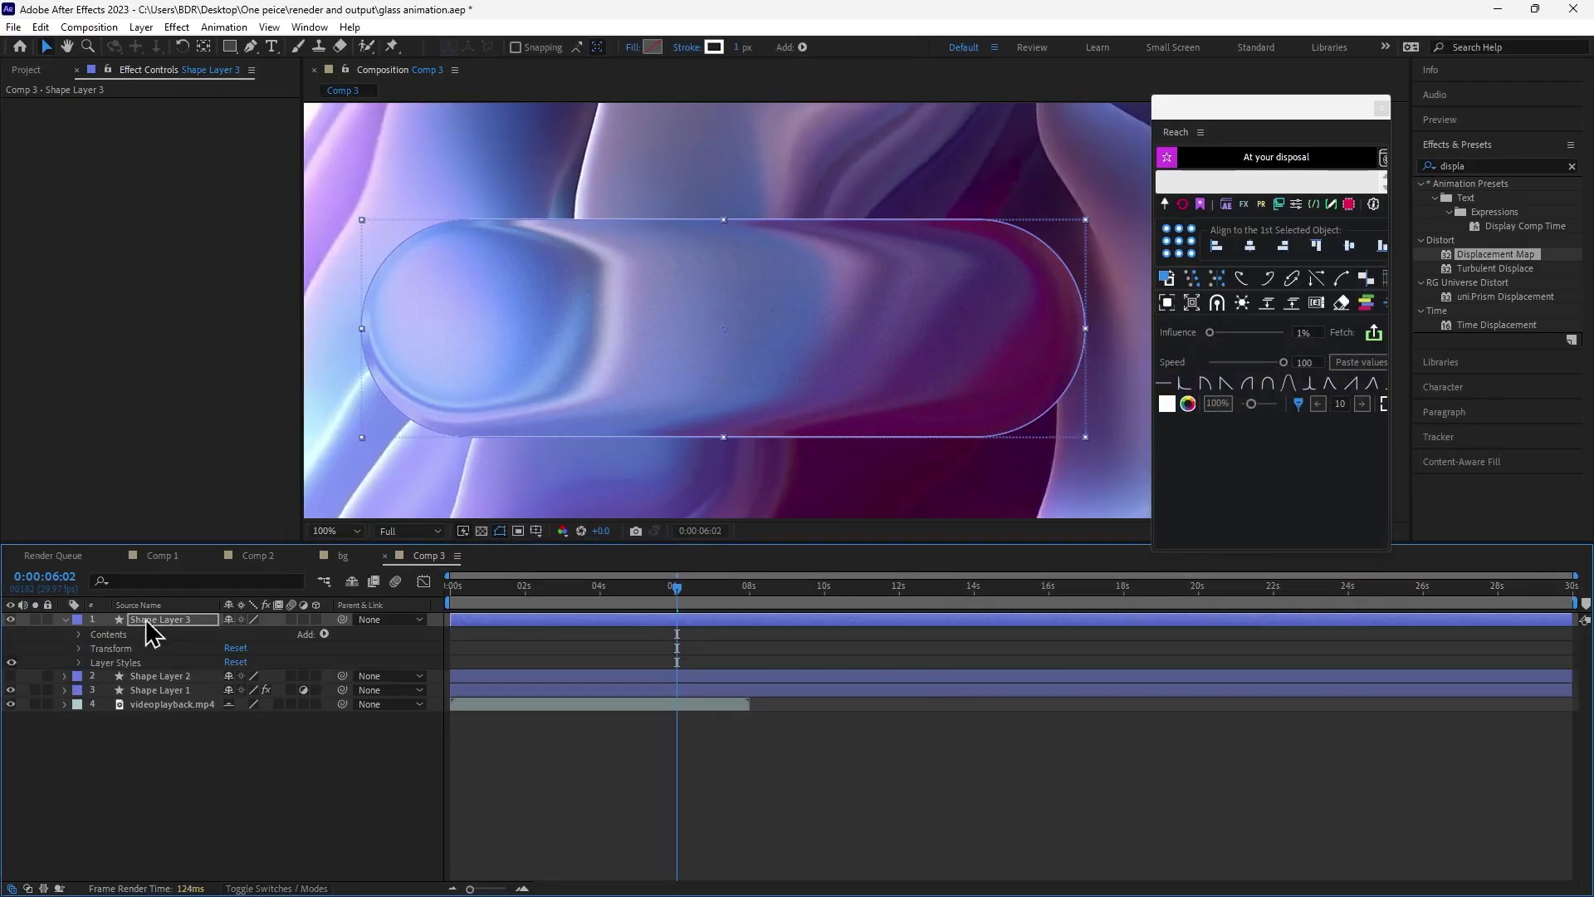
pyautogui.click(79, 649)
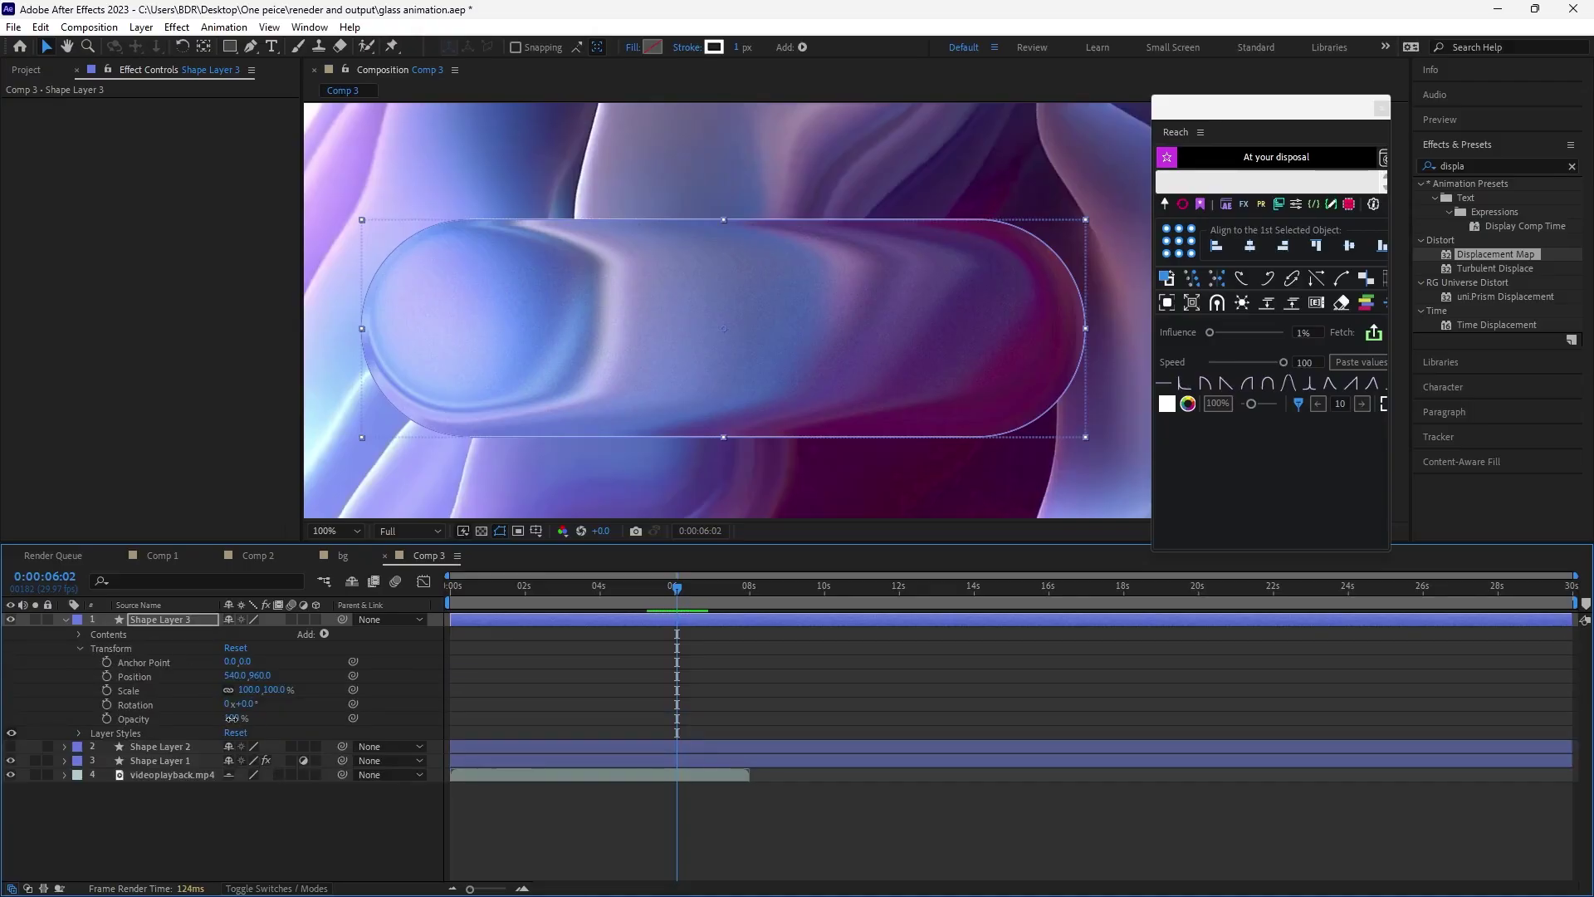
pyautogui.hotkey('ctrl', '`')
# Create a null object named glass and parent Shape Layer 3 to it.
pyautogui.rightClick(84, 698)
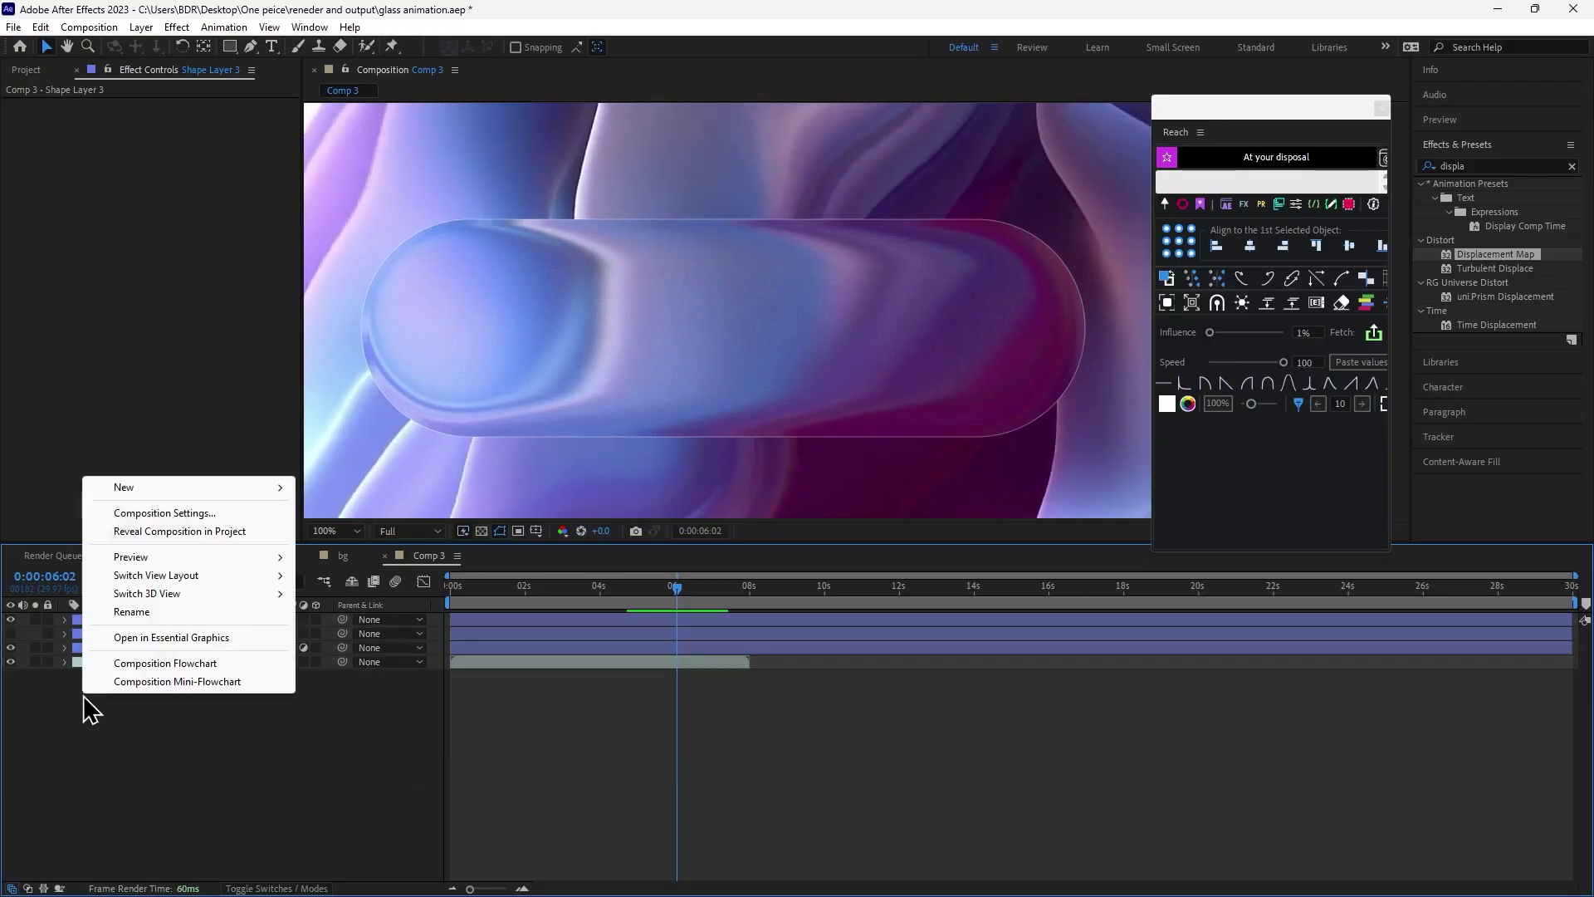
pyautogui.moveTo(197, 483)
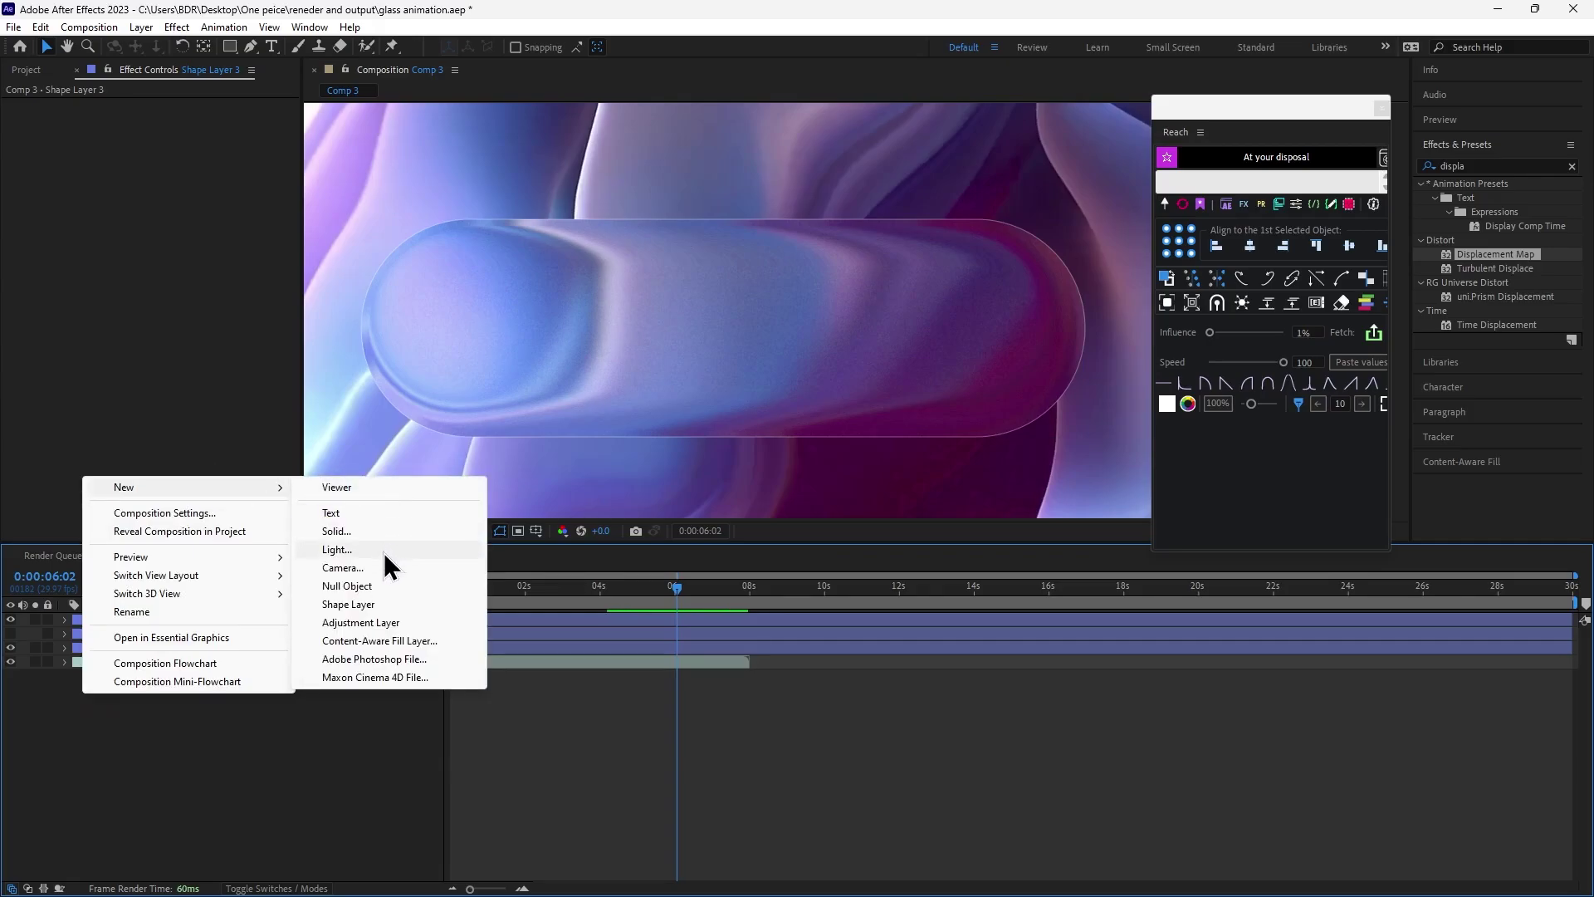
pyautogui.click(372, 586)
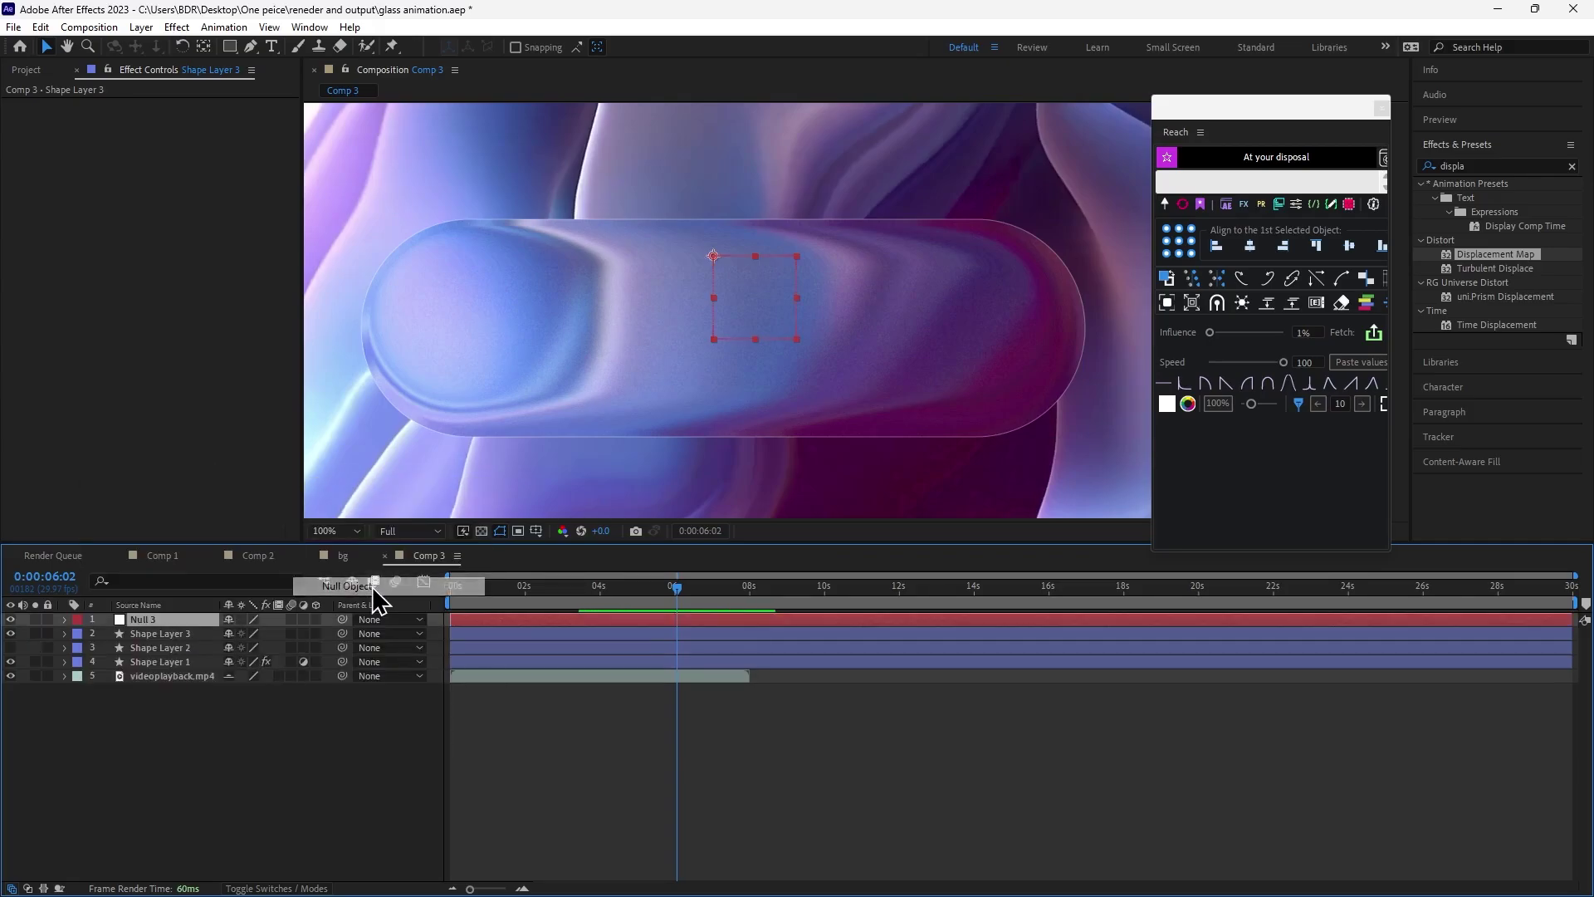
pyautogui.press('Return')
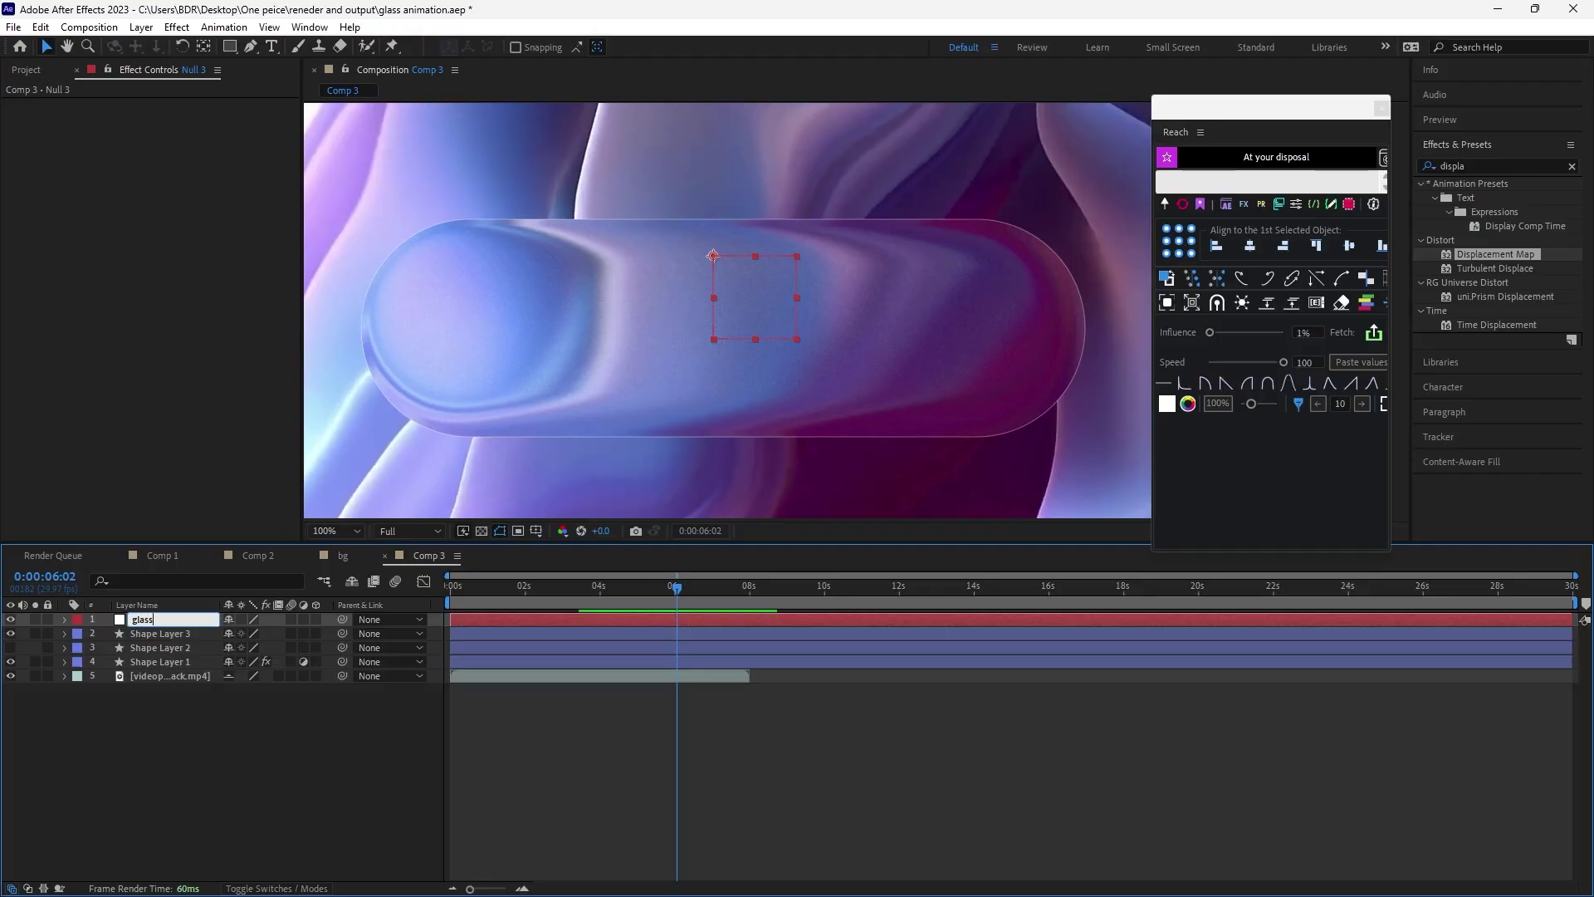
pyautogui.click(237, 732)
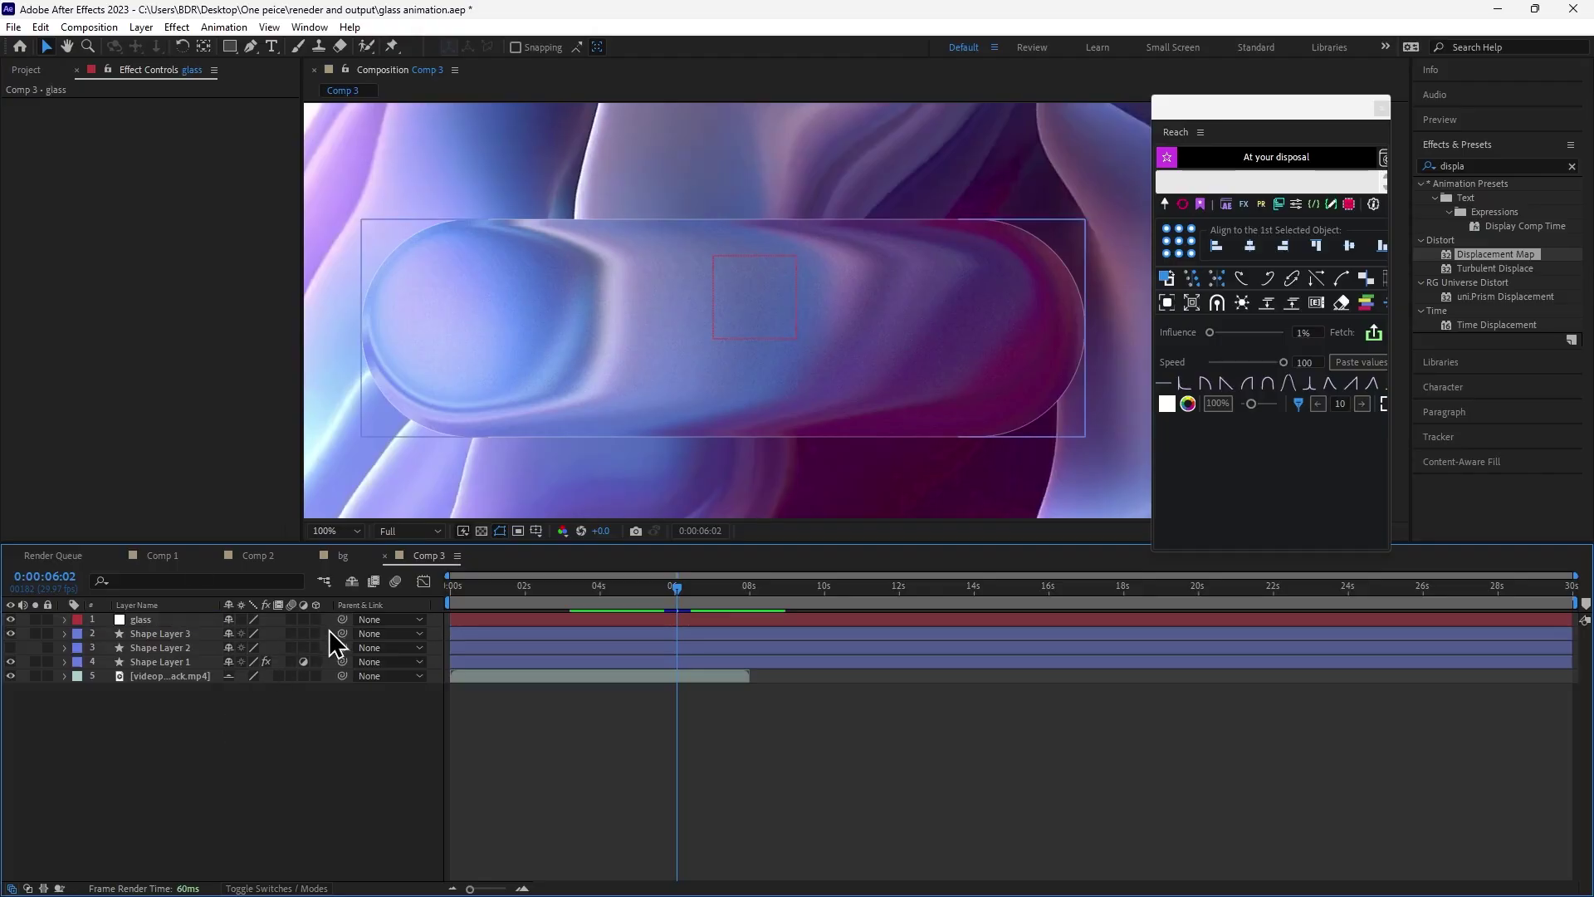
pyautogui.moveTo(264, 644); pyautogui.dragTo(166, 619)
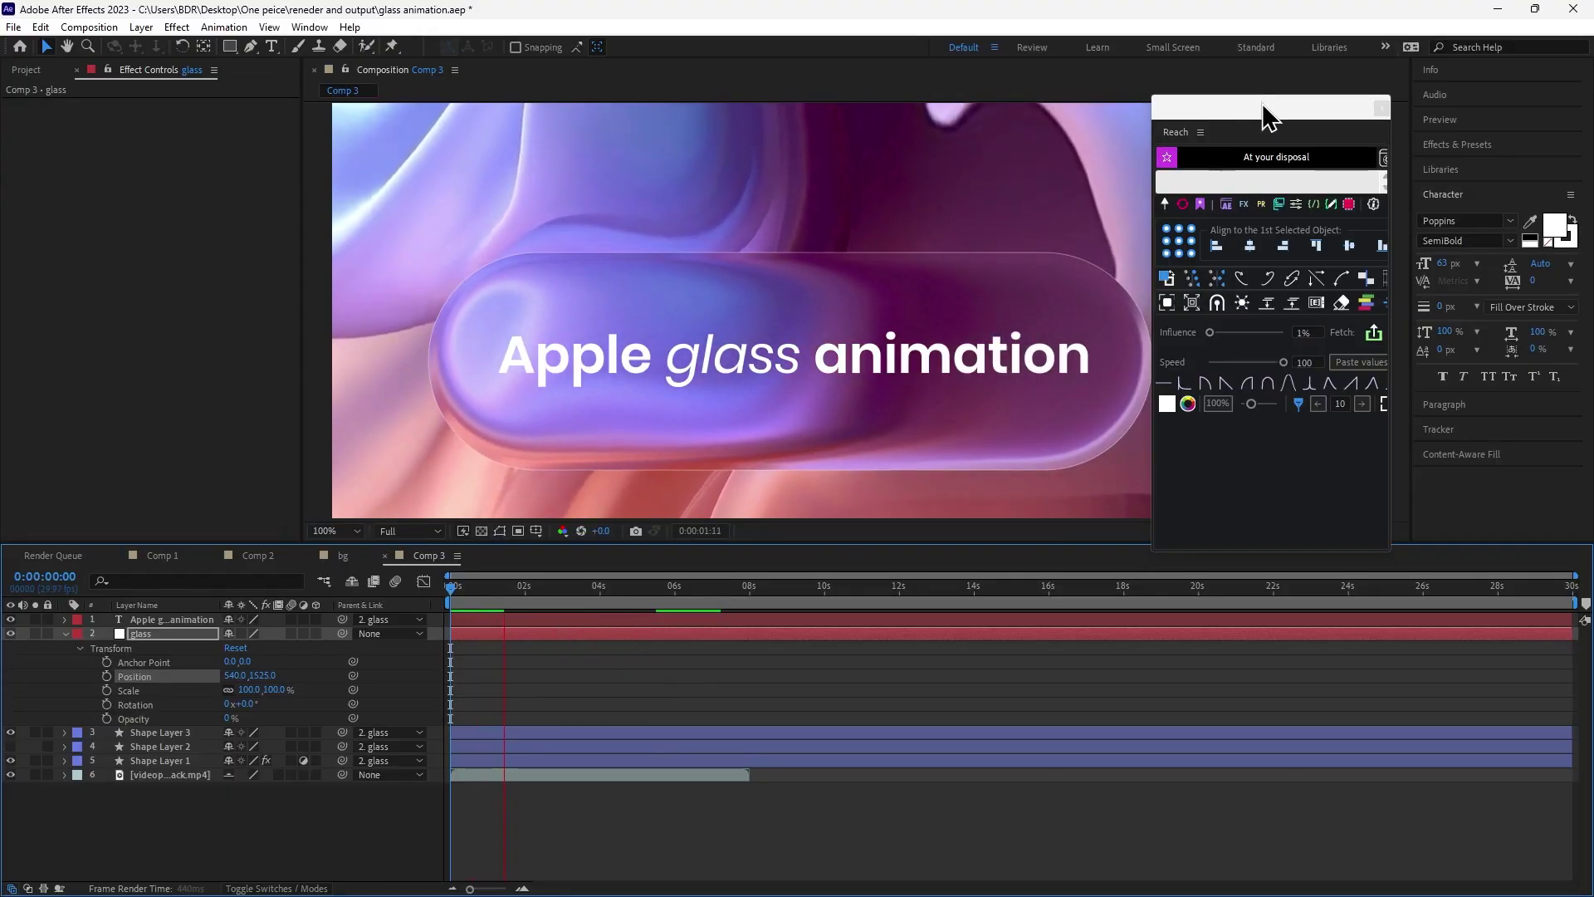
# Move the floating Reach panel aside so it no longer covers the composition.
pyautogui.moveTo(1262, 117); pyautogui.dragTo(1362, 91)
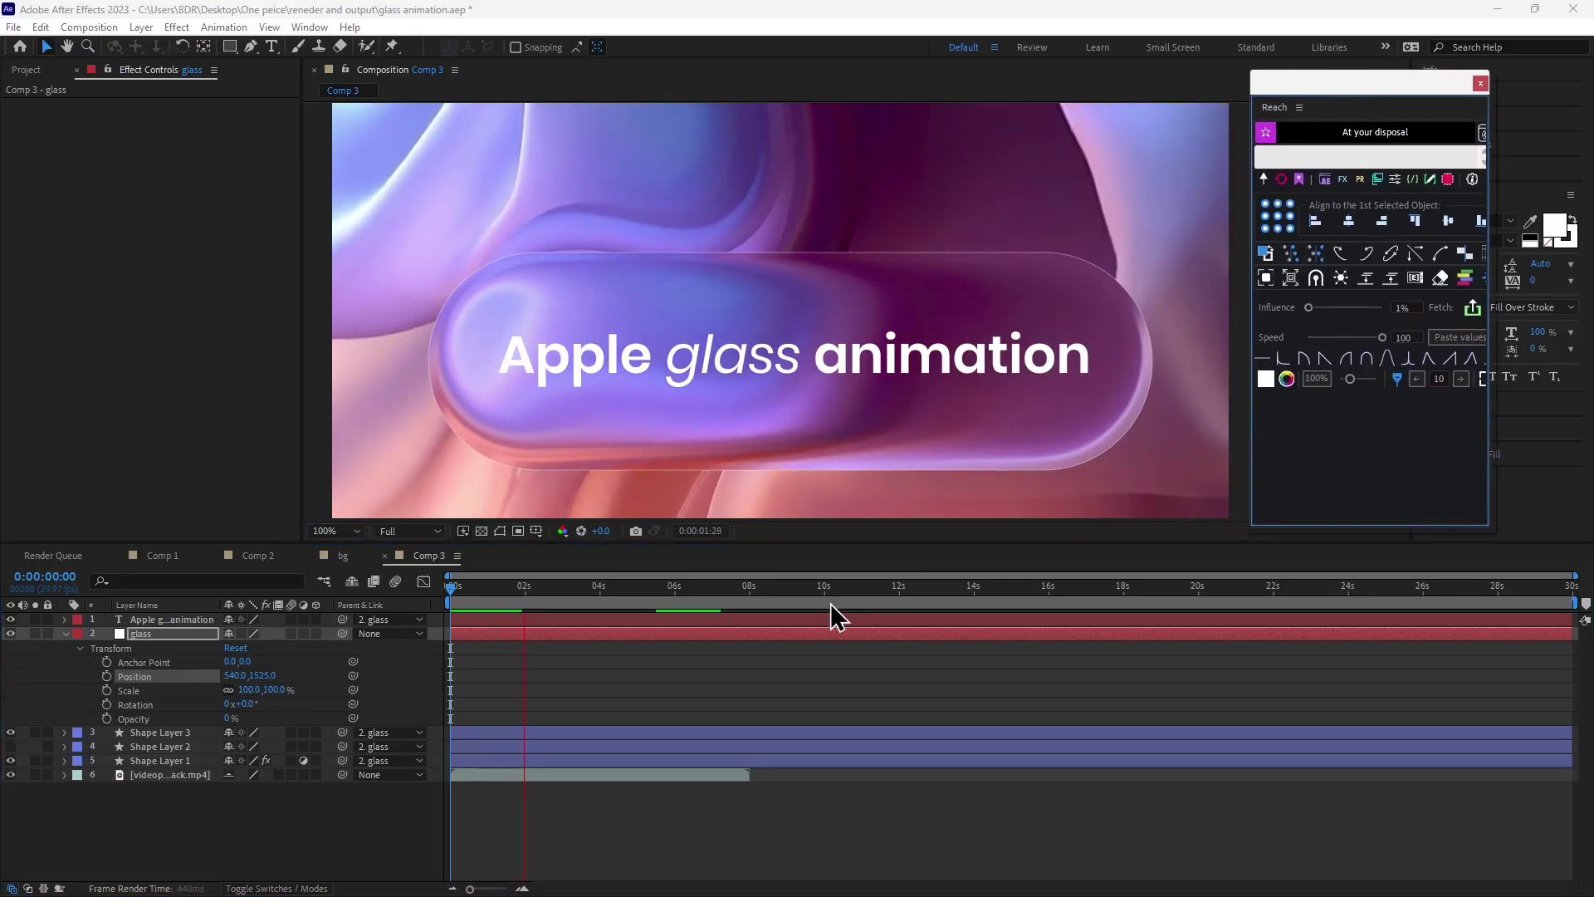